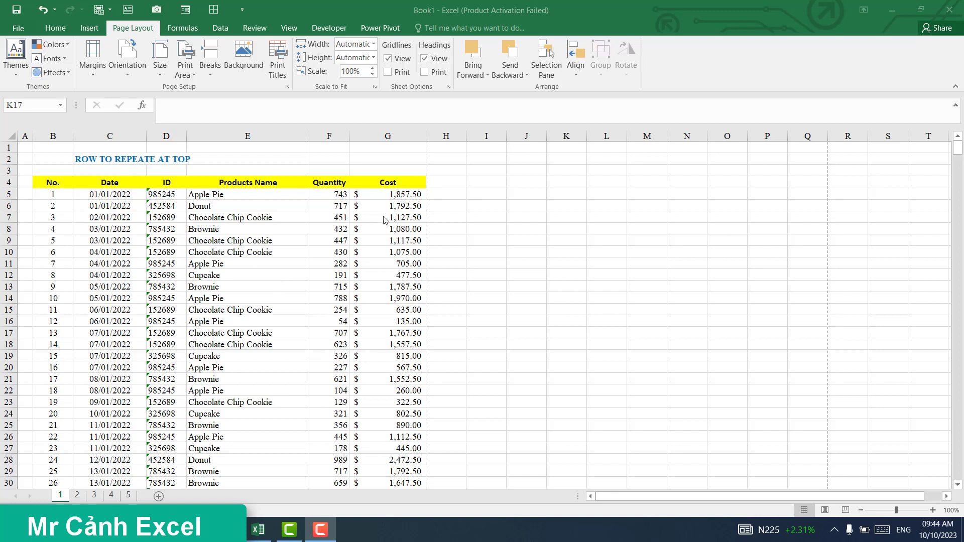
# Scroll through the sales table to its end and back, then select the header row B4:G4
pyautogui.click(281, 275)
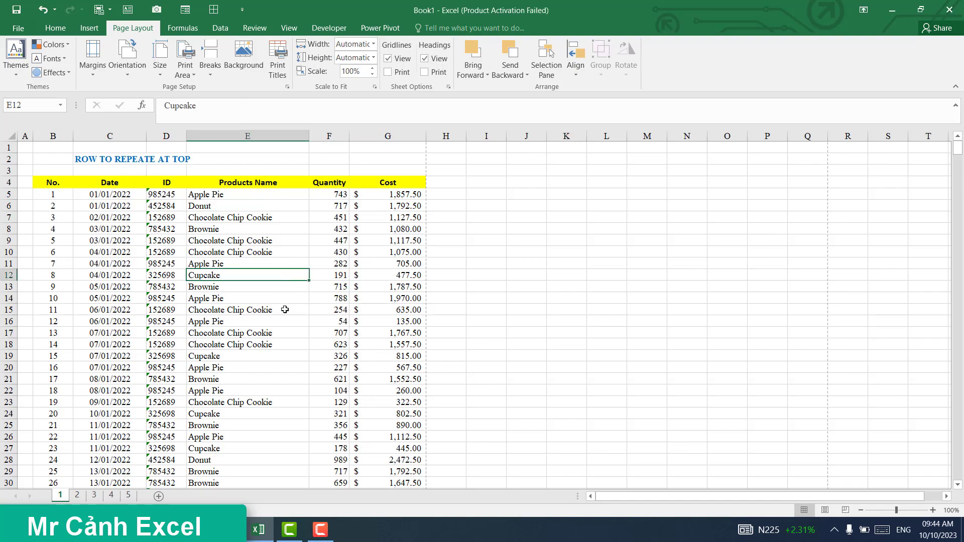
pyautogui.click(255, 325)
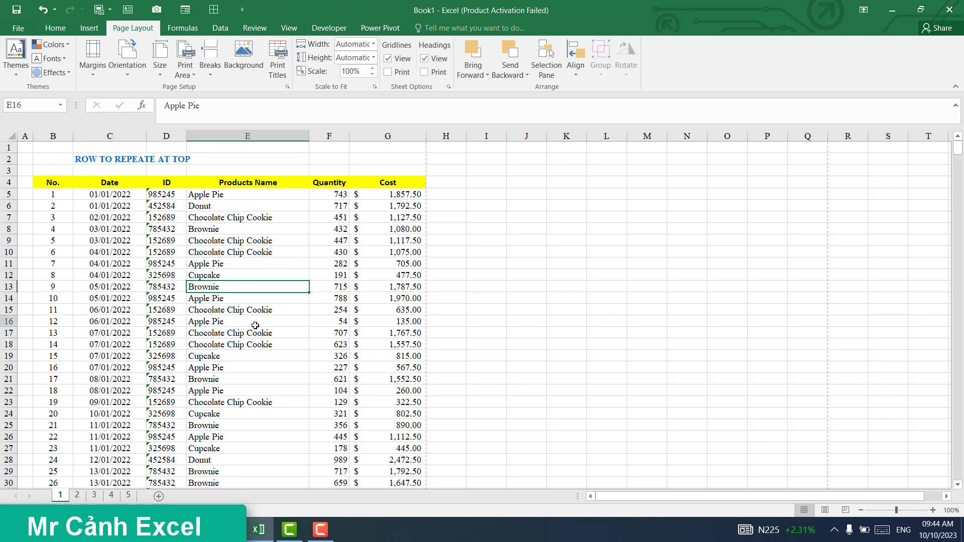
pyautogui.scroll(-11, 256, 325)
pyautogui.scroll(-9, 266, 324)
pyautogui.scroll(-11, 278, 323)
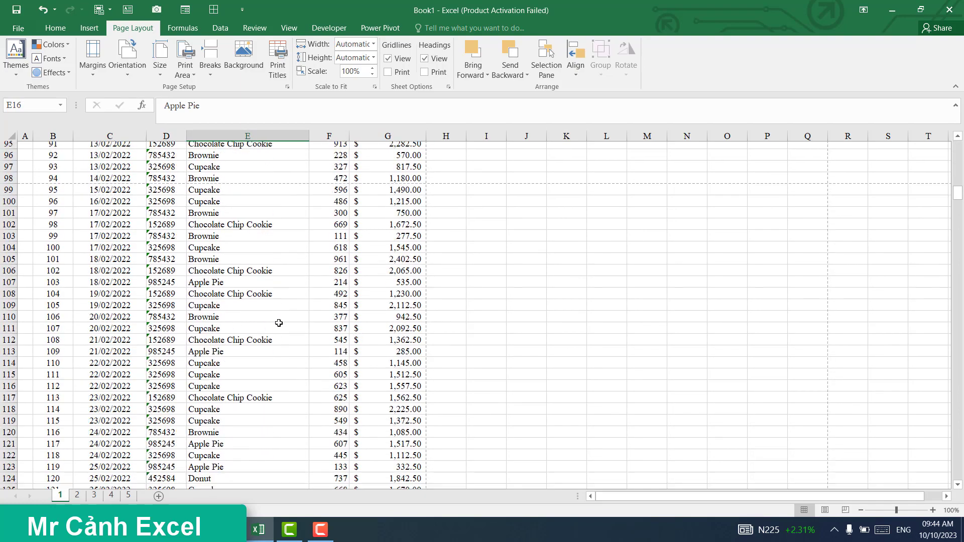
pyautogui.scroll(-8, 278, 323)
pyautogui.scroll(-8, 279, 324)
pyautogui.scroll(-6, 279, 325)
pyautogui.scroll(-6, 280, 327)
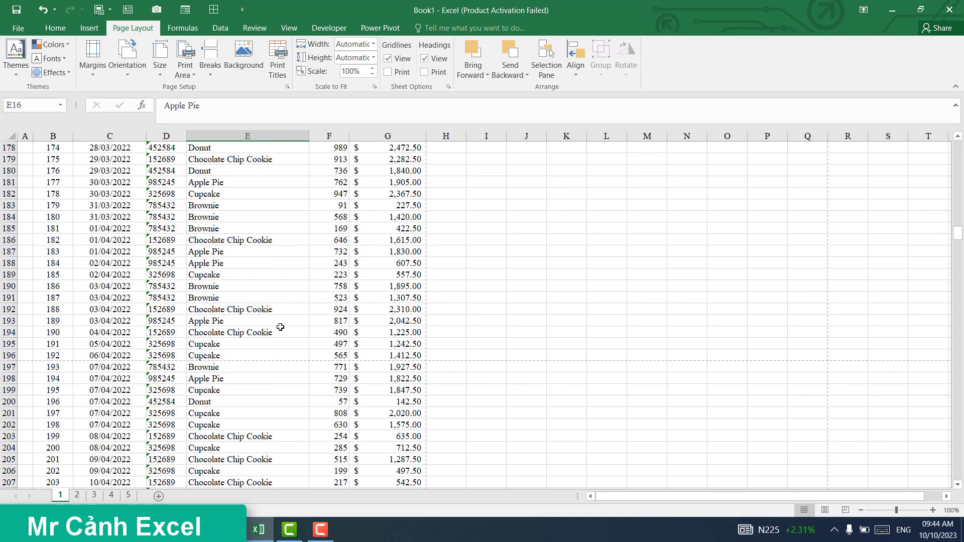
pyautogui.scroll(-6, 280, 327)
pyautogui.scroll(-3, 280, 327)
pyautogui.scroll(-12, 283, 301)
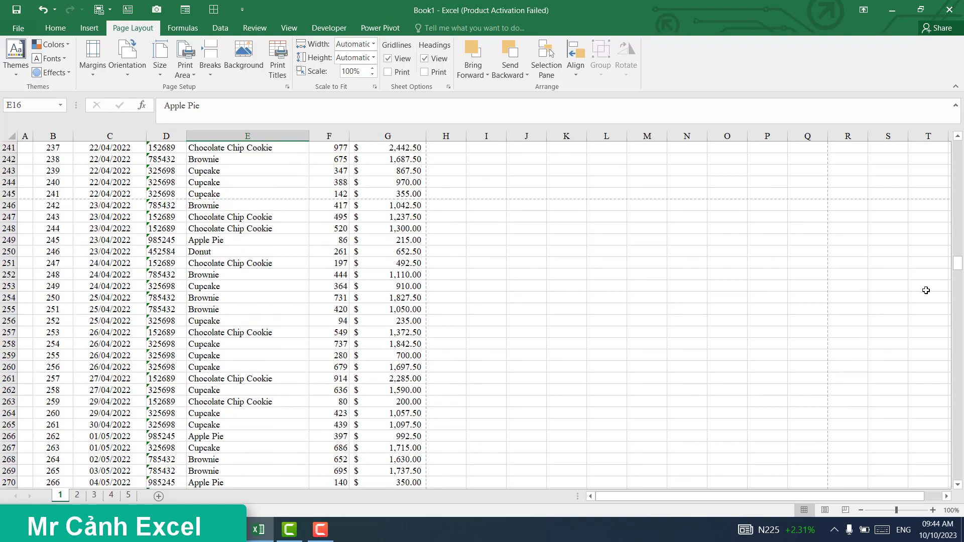
pyautogui.moveTo(957, 265); pyautogui.dragTo(939, 443)
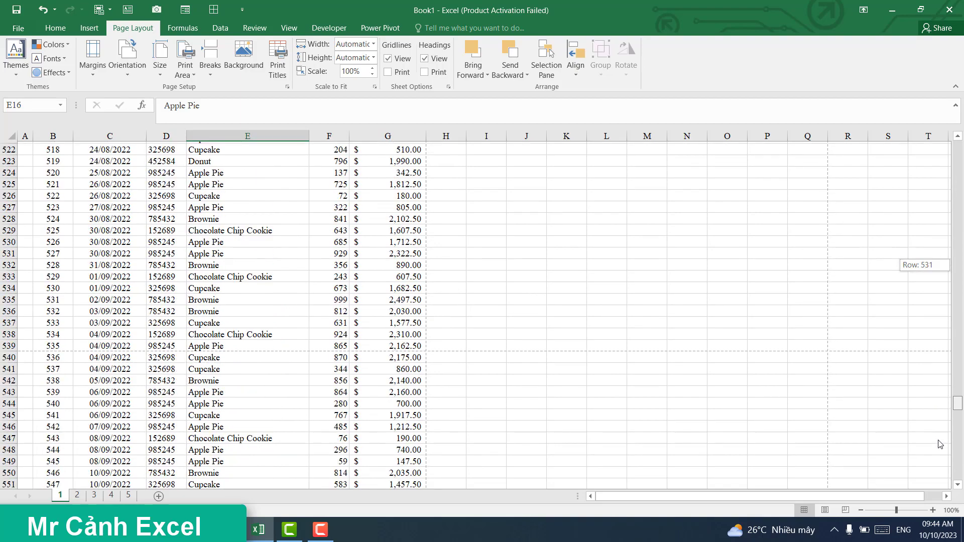
pyautogui.moveTo(940, 443); pyautogui.dragTo(943, 148)
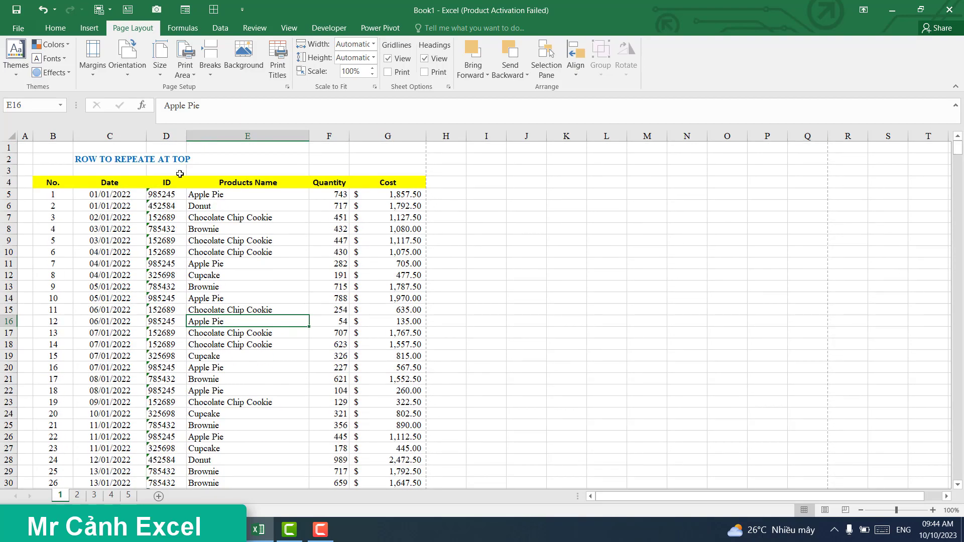
pyautogui.moveTo(52, 182); pyautogui.dragTo(396, 182)
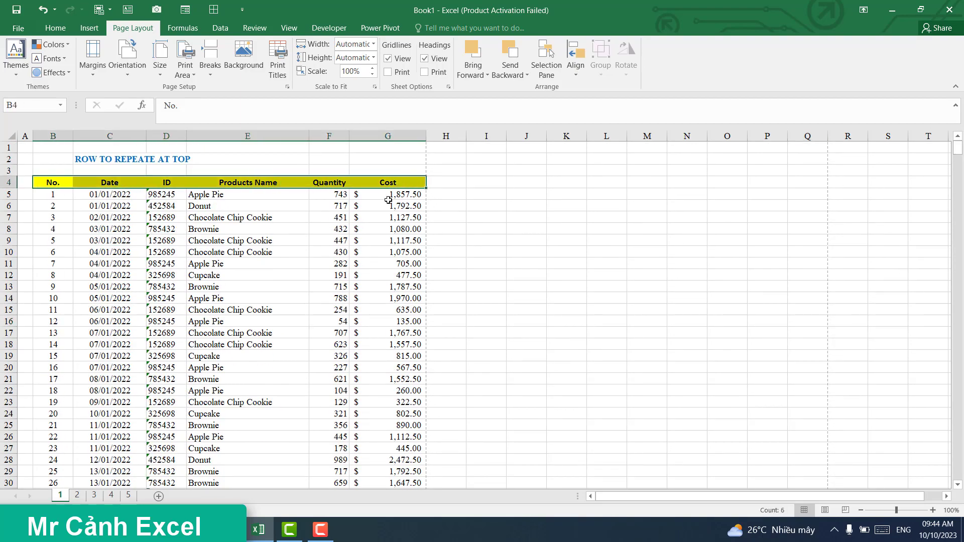
pyautogui.click(240, 262)
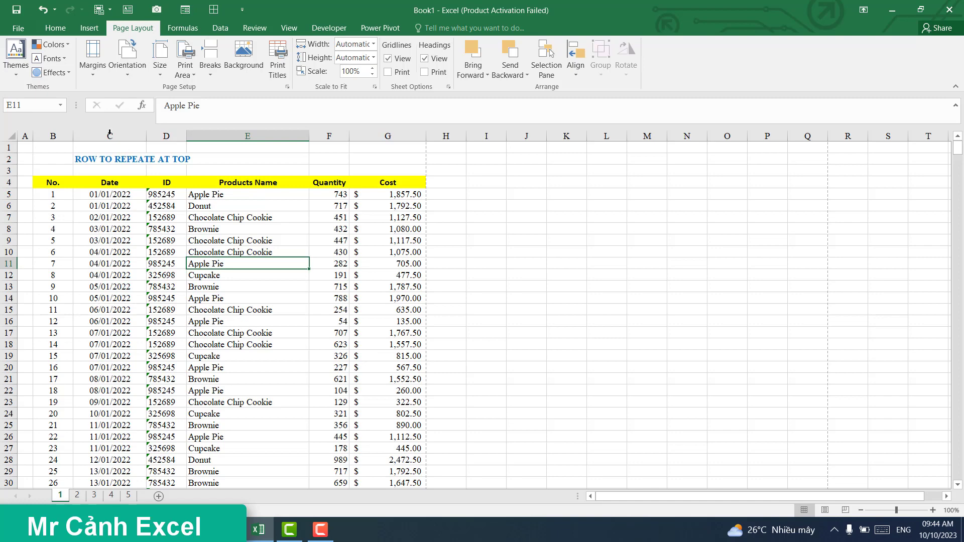
# Page through the sheet's print preview, then return to the worksheet
pyautogui.click(17, 29)
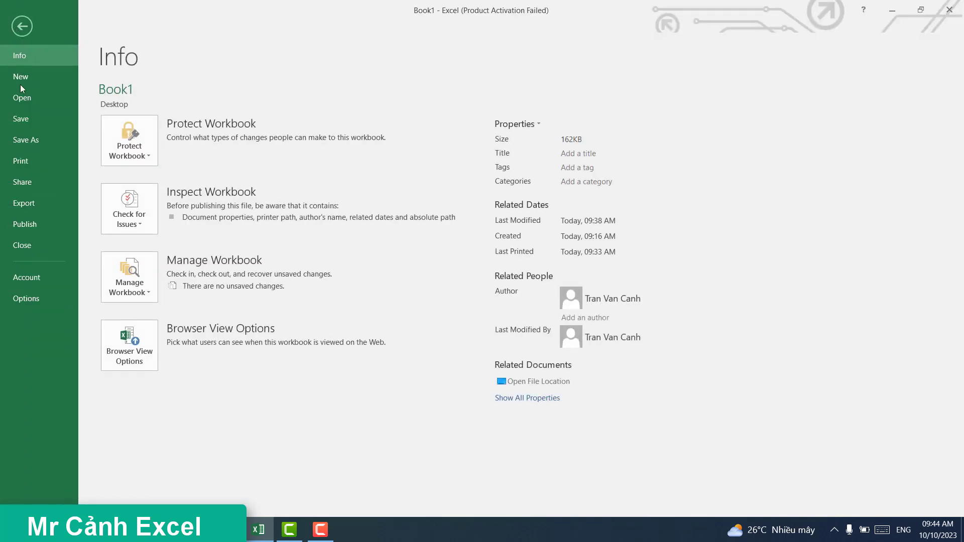
pyautogui.click(21, 161)
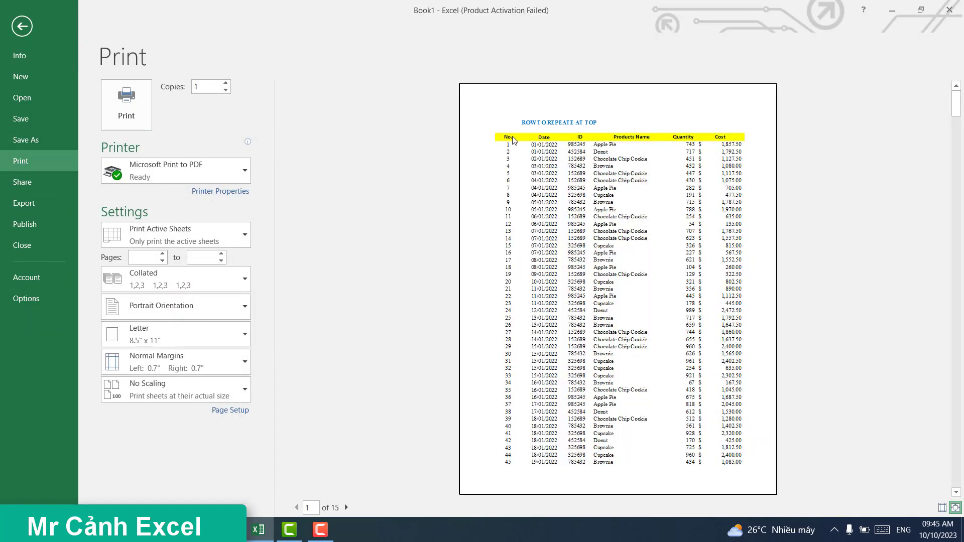
pyautogui.click(346, 508)
pyautogui.click(347, 508)
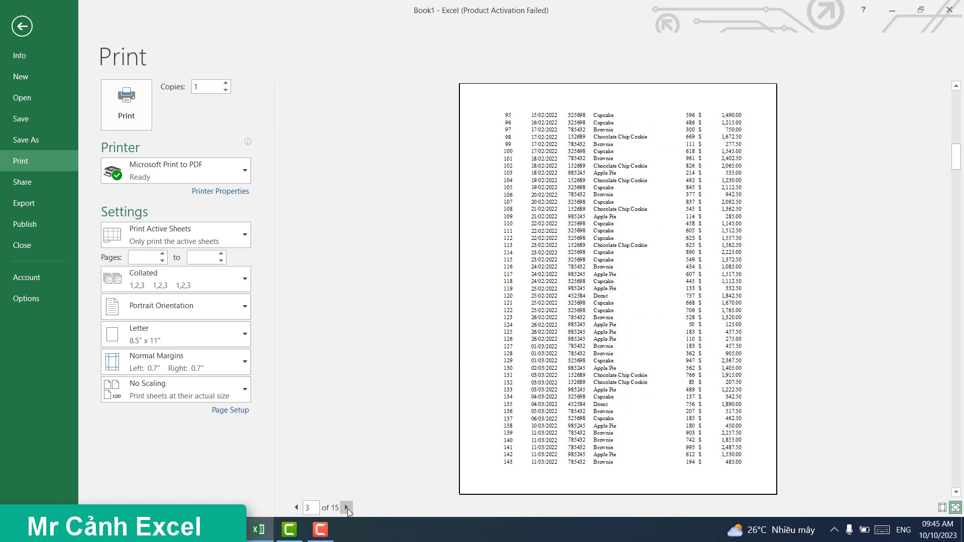
pyautogui.click(348, 508)
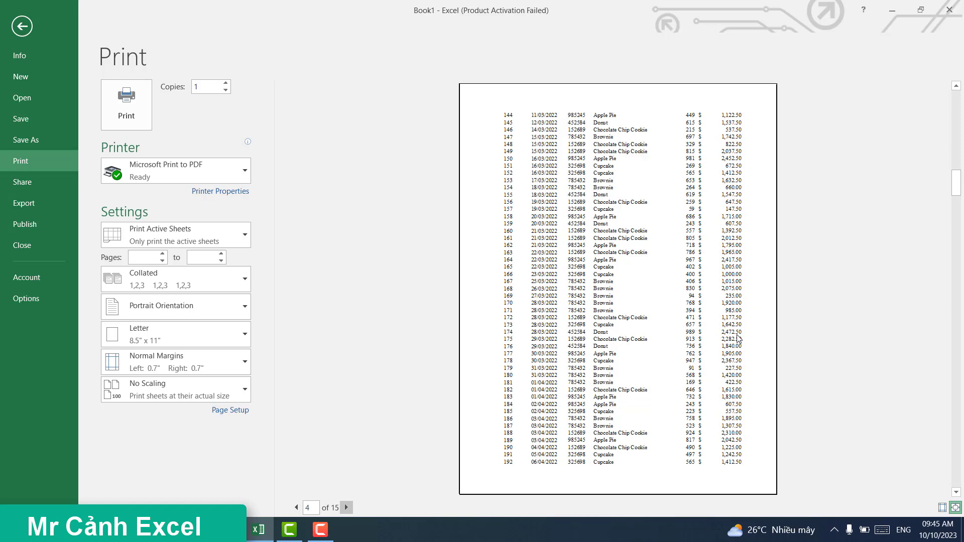
pyautogui.click(21, 26)
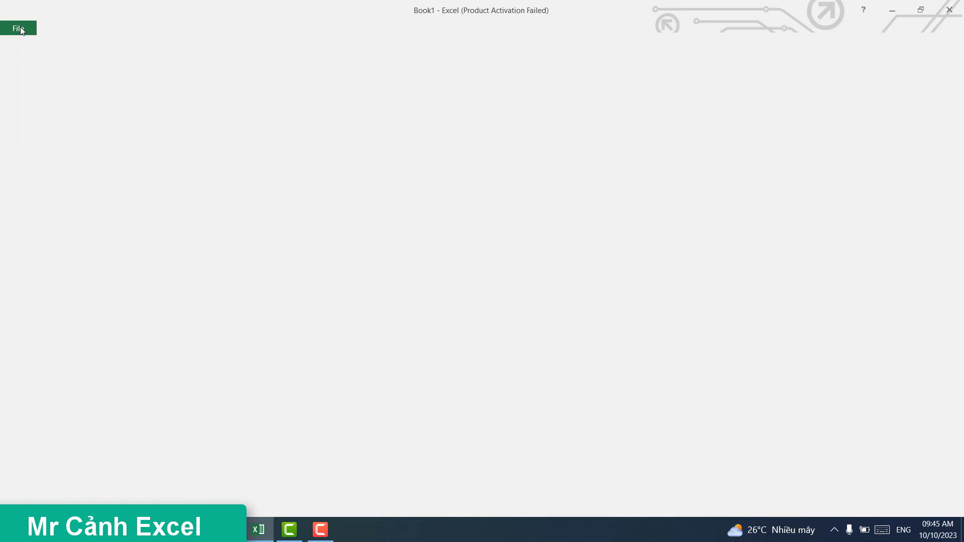
# In Print Titles, enter $1:$4 as Rows to repeat at top and apply it
pyautogui.click(226, 244)
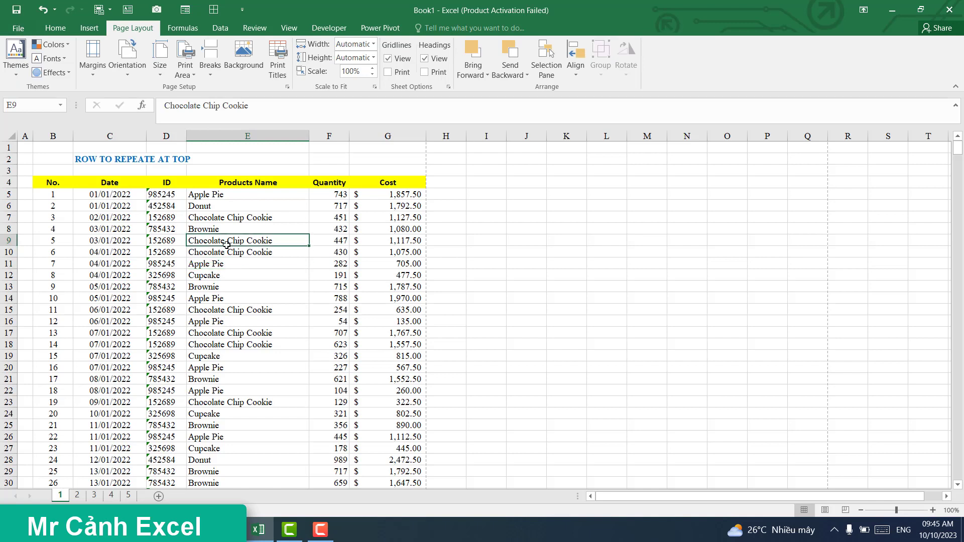
pyautogui.click(217, 279)
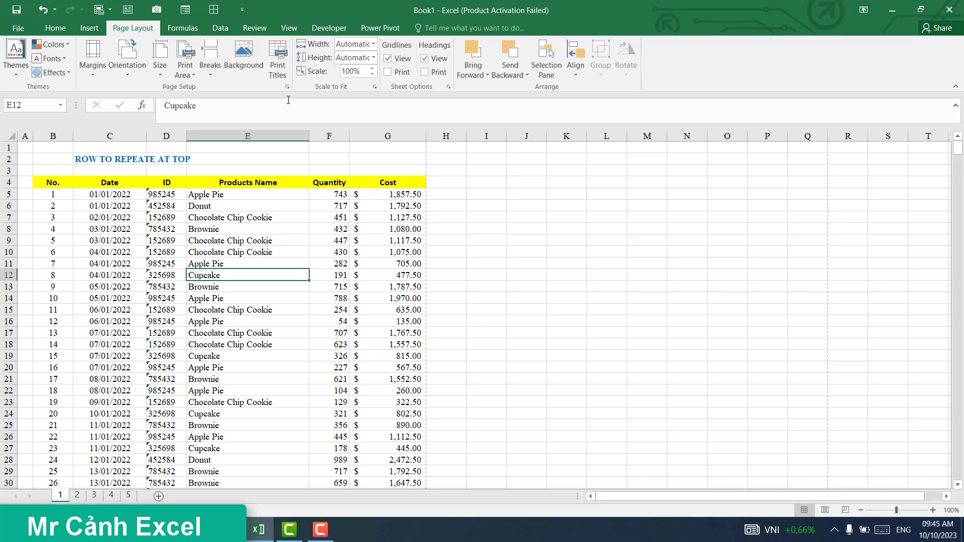
pyautogui.click(282, 74)
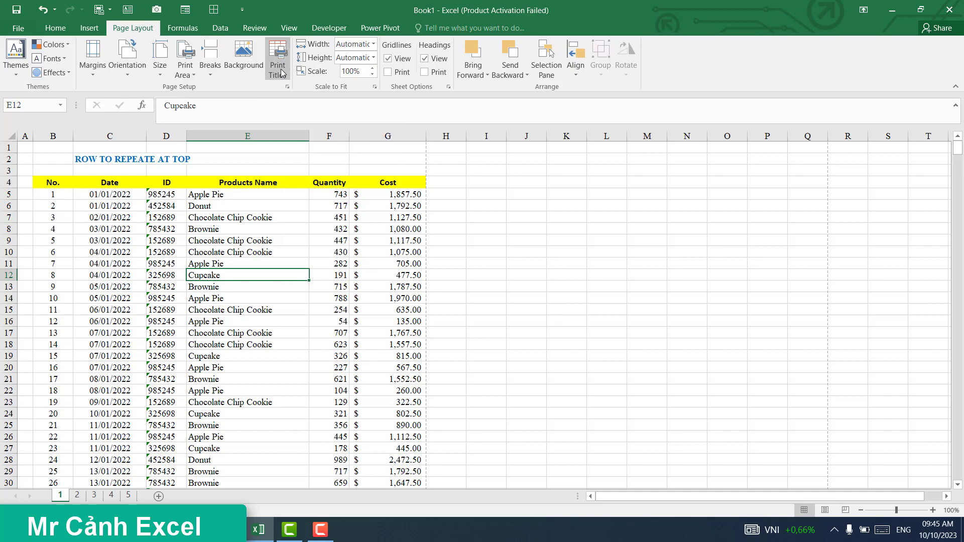
pyautogui.moveTo(549, 73); pyautogui.dragTo(531, 149)
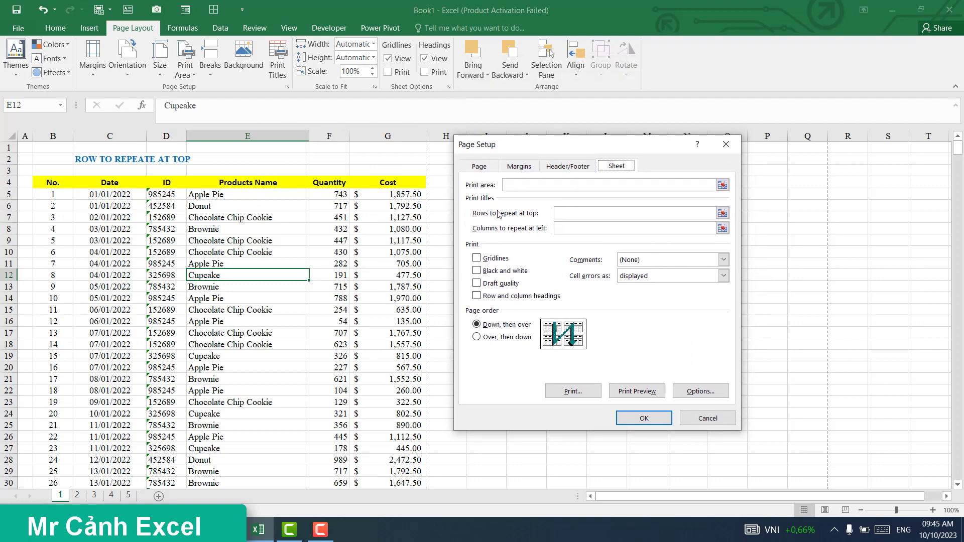
pyautogui.click(559, 213)
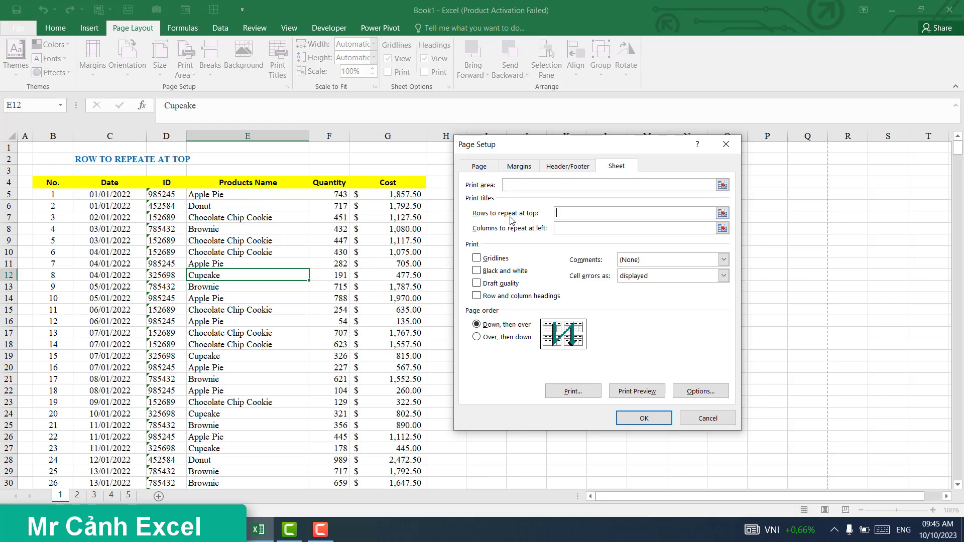
pyautogui.click(564, 214)
pyautogui.click(8, 183)
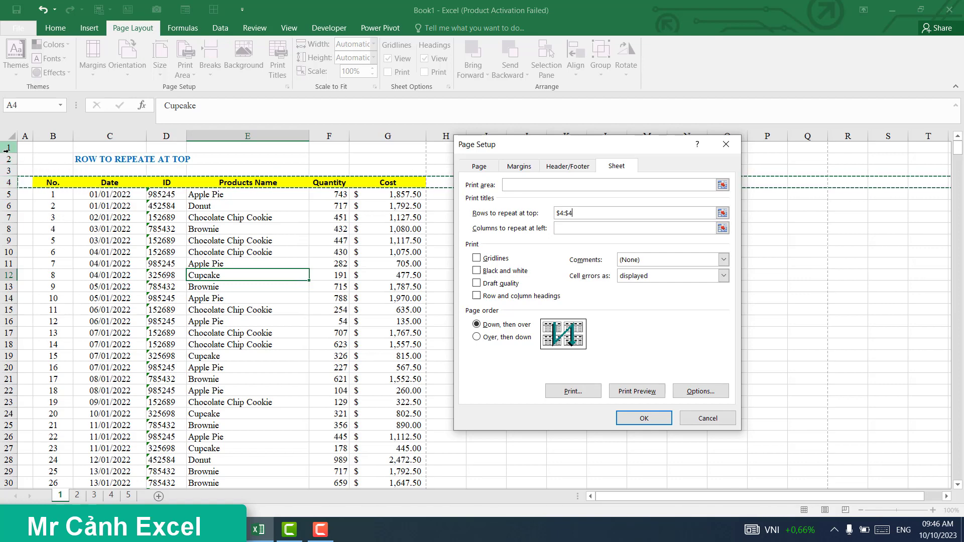
pyautogui.moveTo(5, 147); pyautogui.dragTo(2, 182)
pyautogui.press('Return')
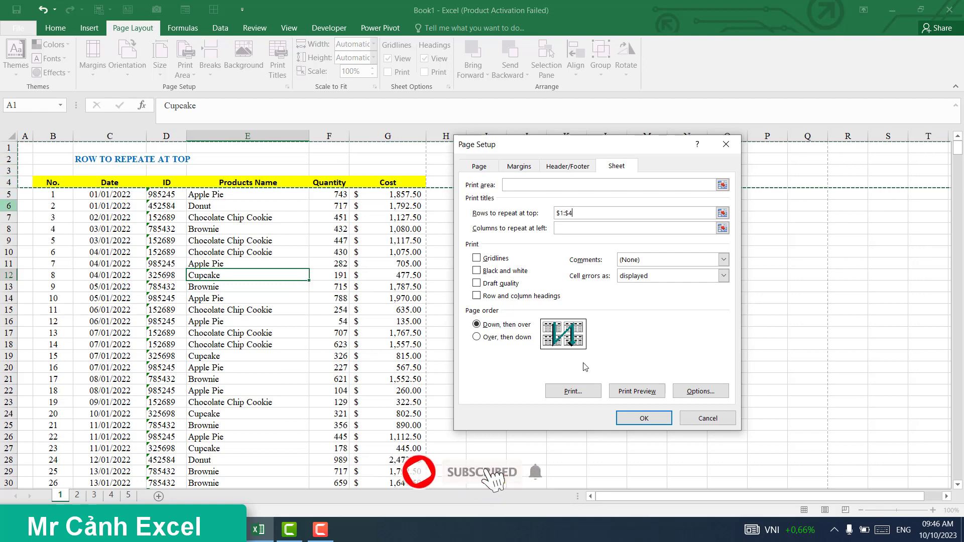
pyautogui.click(644, 422)
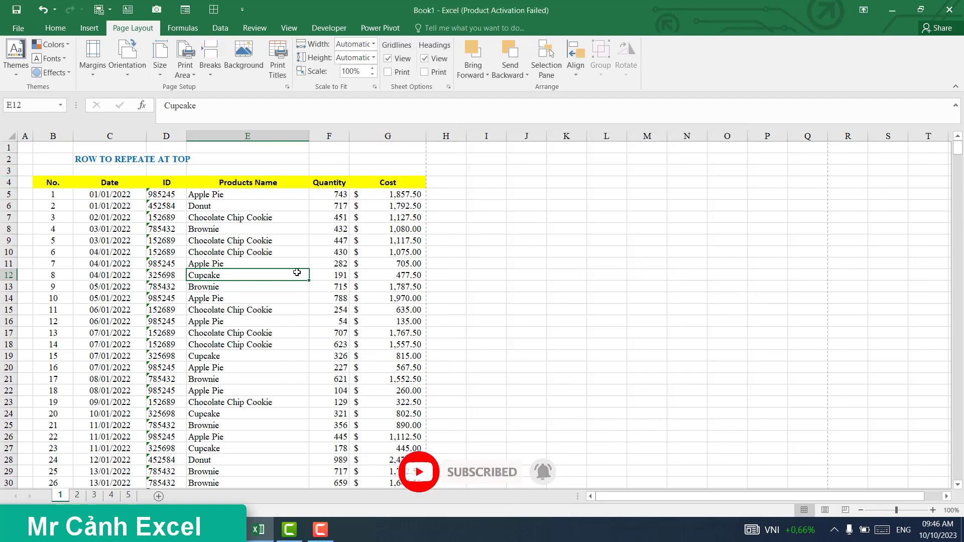
pyautogui.click(17, 28)
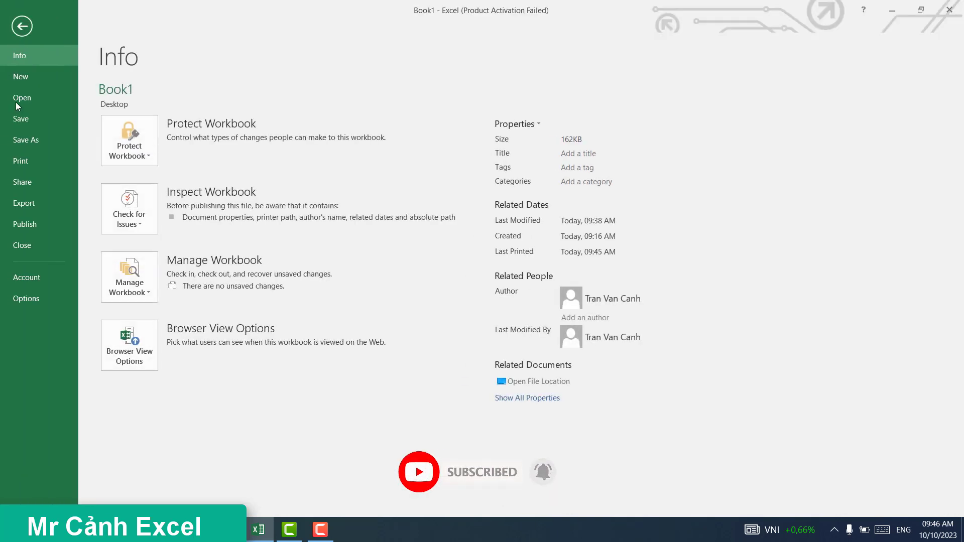
pyautogui.click(21, 161)
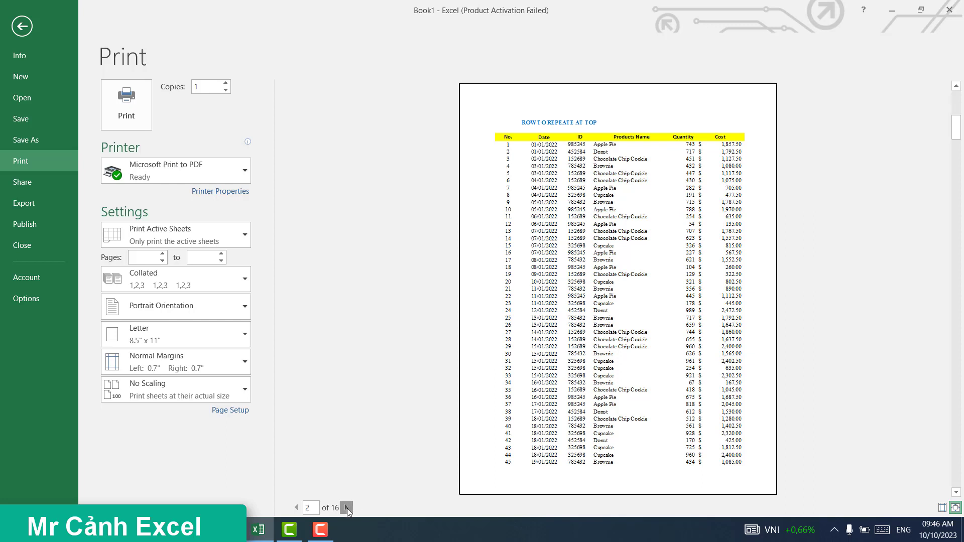
pyautogui.click(348, 508)
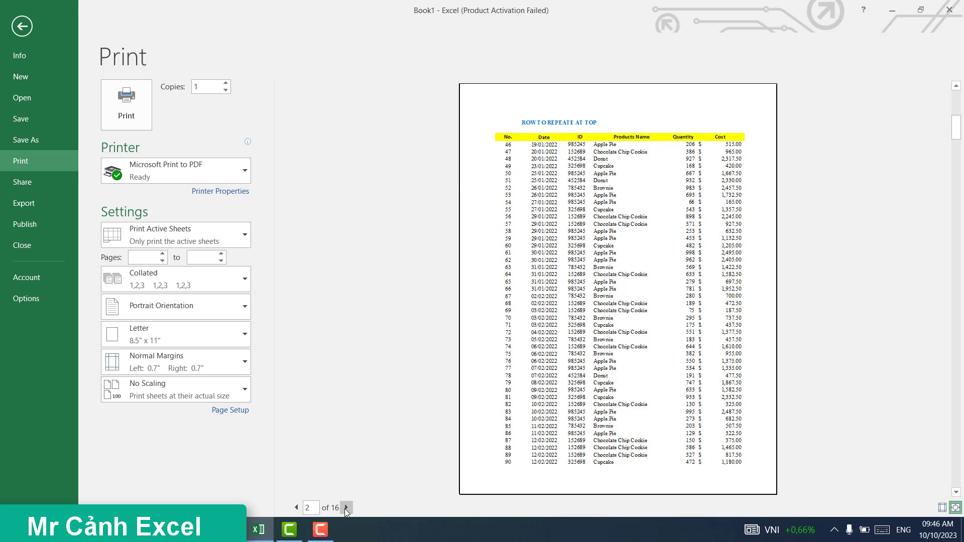
pyautogui.click(347, 508)
pyautogui.click(348, 508)
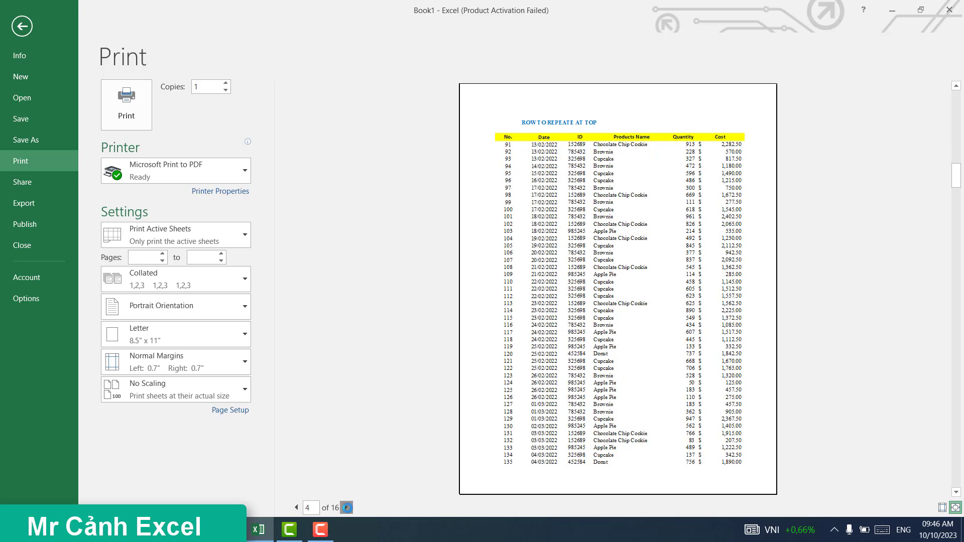
pyautogui.click(348, 508)
pyautogui.click(347, 508)
pyautogui.click(348, 508)
pyautogui.click(347, 508)
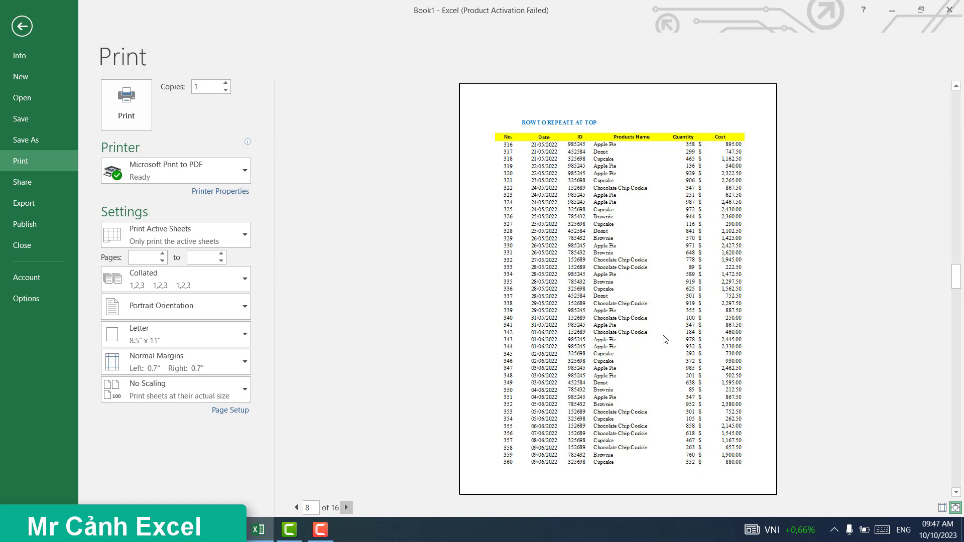
pyautogui.click(24, 27)
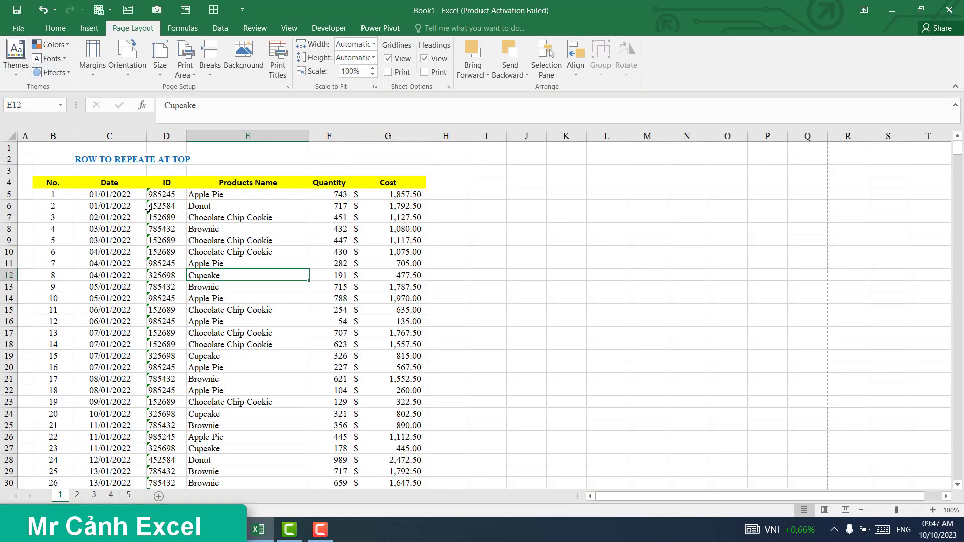
# Switch to sheet 2 with the PRINT AREA sales table
pyautogui.click(144, 262)
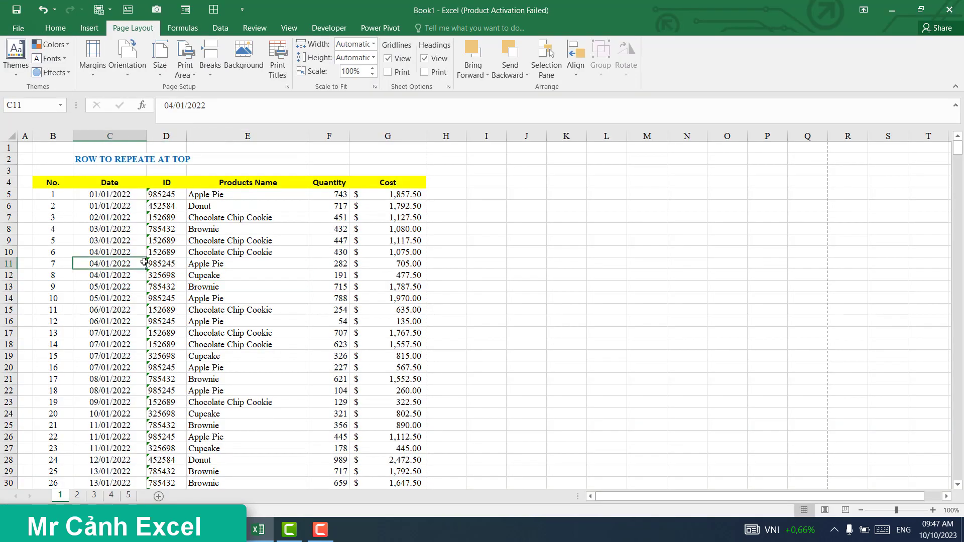
pyautogui.click(77, 495)
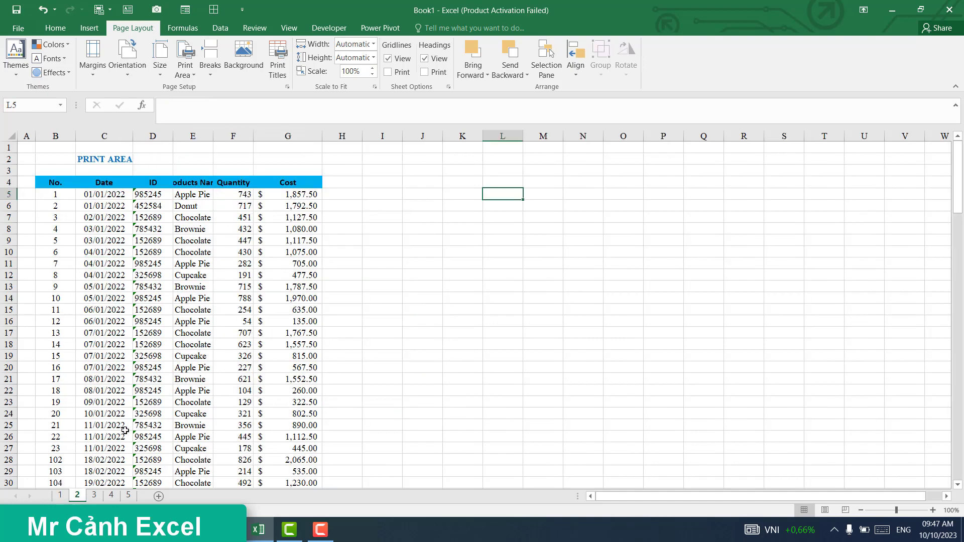
pyautogui.click(467, 285)
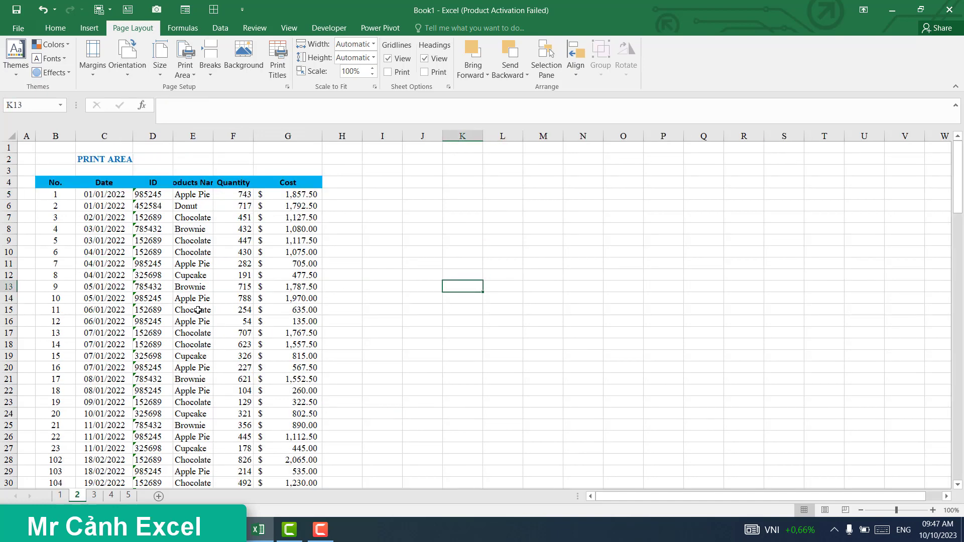
pyautogui.scroll(-3, 212, 301)
pyautogui.scroll(-4, 250, 275)
pyautogui.scroll(2, 250, 276)
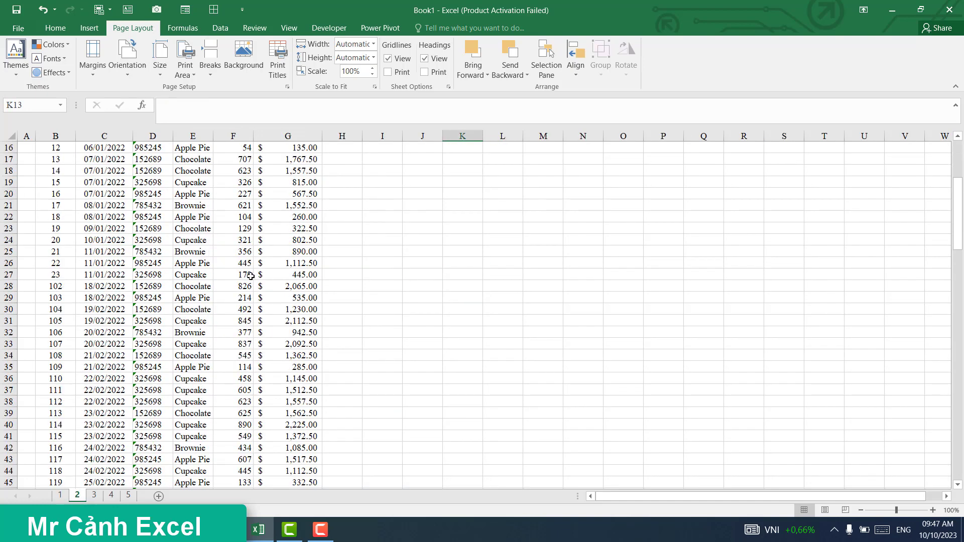
pyautogui.scroll(5, 250, 276)
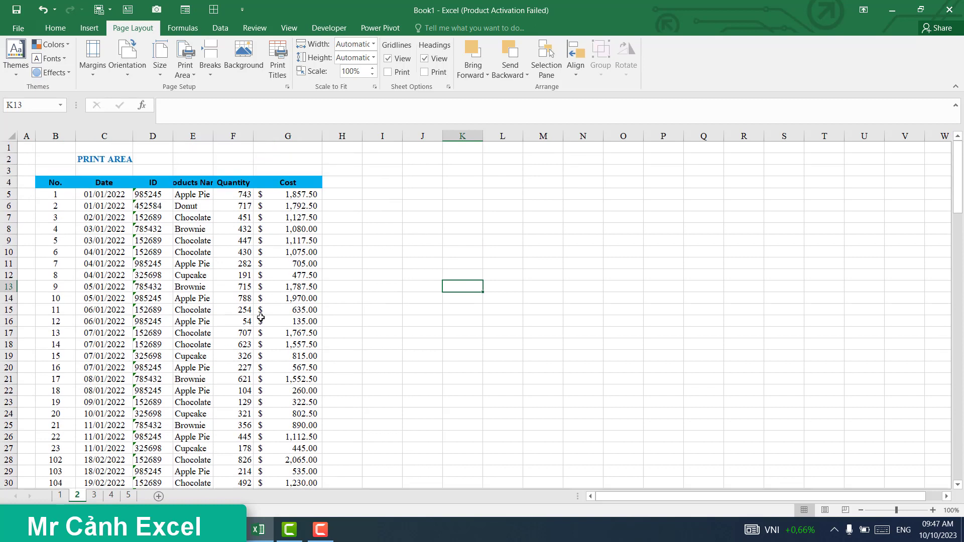
# Widen column E to fit product names, then select the numbers B5:B27
pyautogui.moveTo(213, 136); pyautogui.dragTo(260, 156)
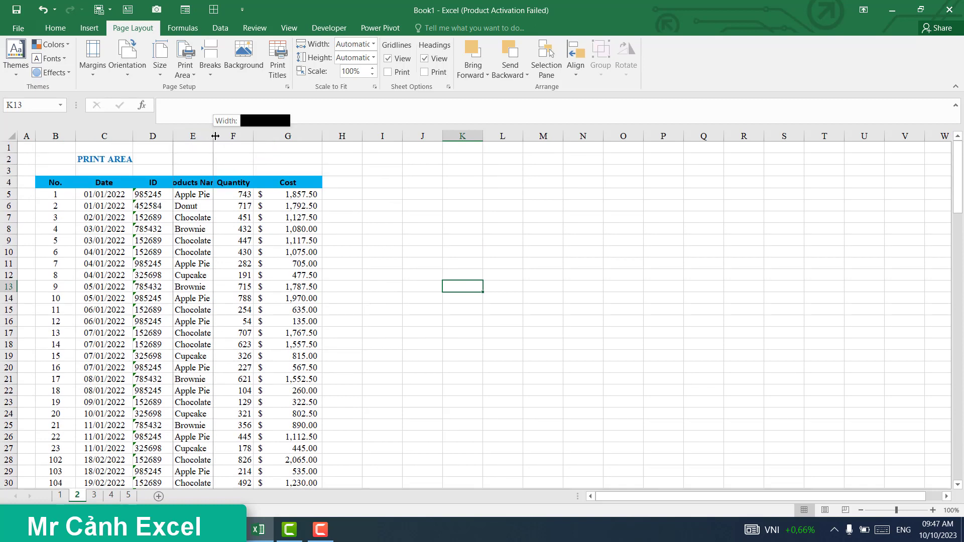
pyautogui.click(262, 297)
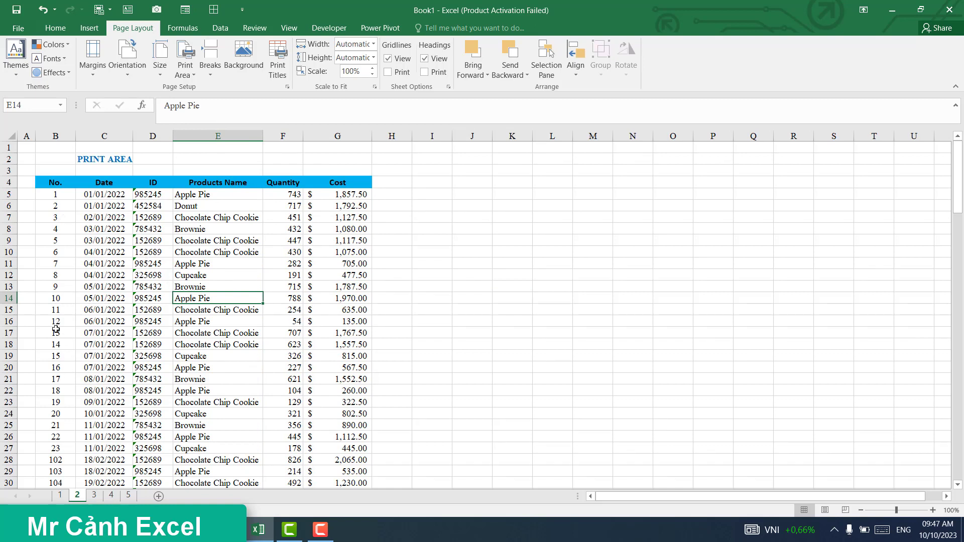
pyautogui.moveTo(56, 200); pyautogui.dragTo(71, 453)
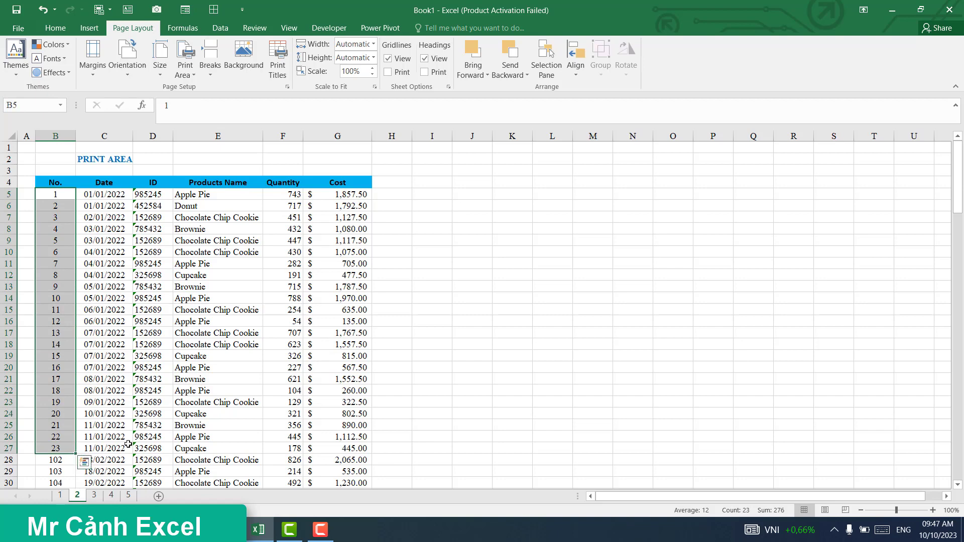
pyautogui.scroll(-4, 178, 378)
pyautogui.scroll(-2, 204, 341)
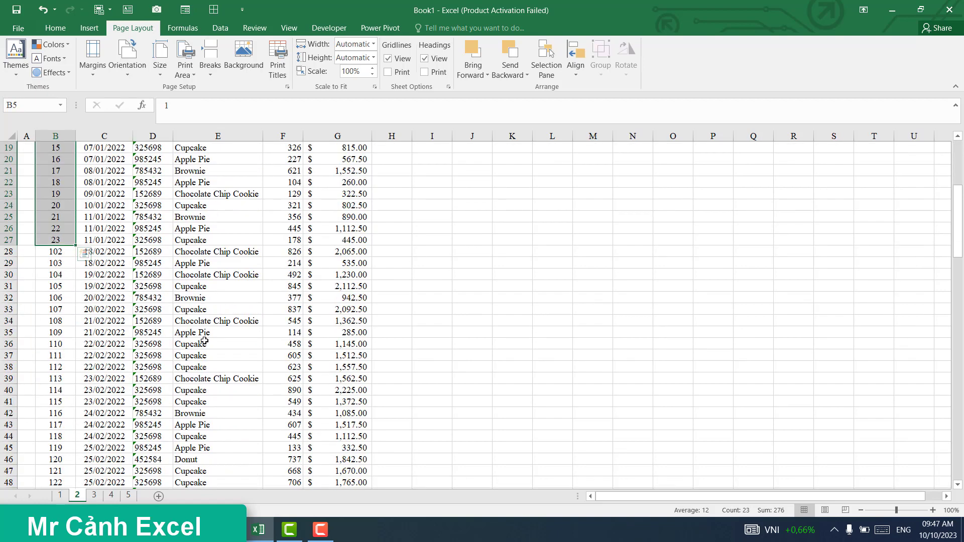
# Select B28:G41, the rows numbered 102–115, and set it as the print area
pyautogui.click(62, 253)
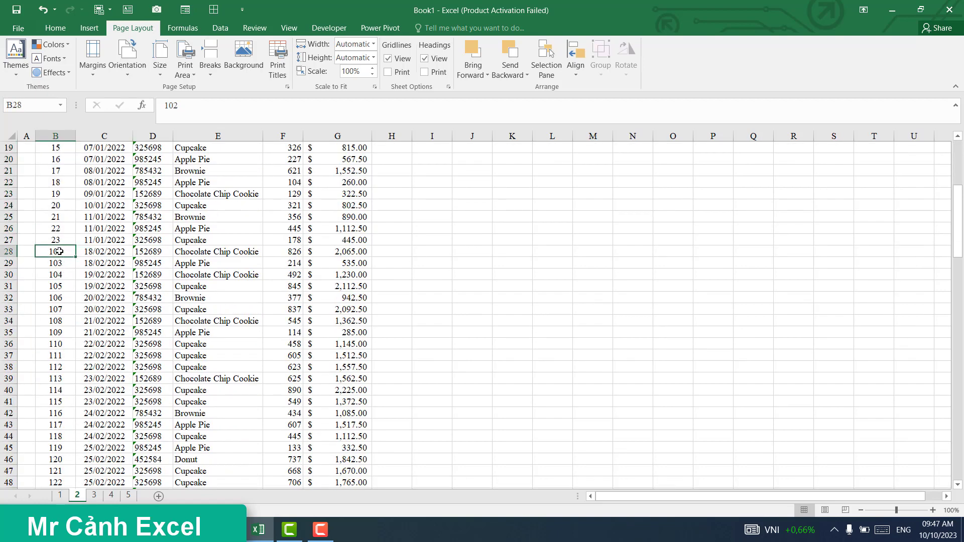
pyautogui.moveTo(59, 251); pyautogui.dragTo(236, 409)
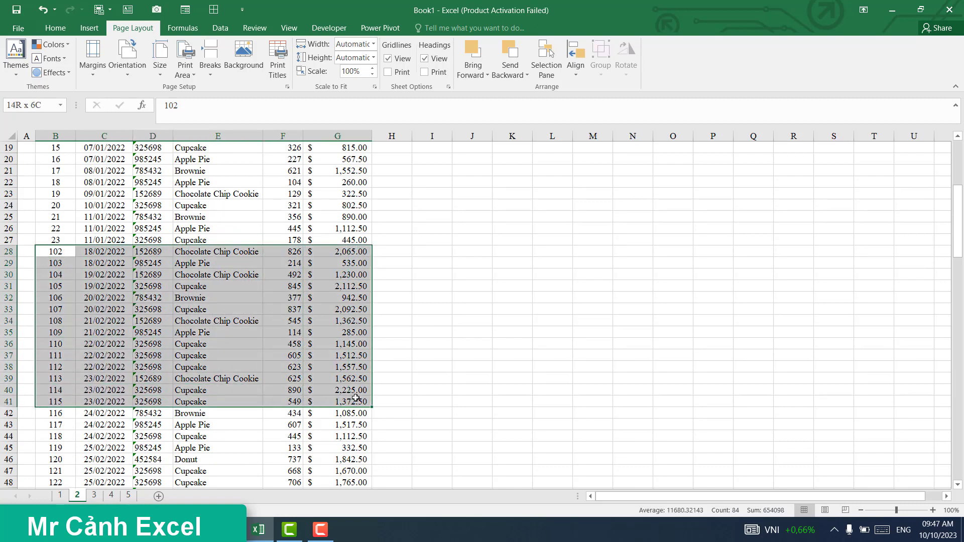
pyautogui.moveTo(237, 409); pyautogui.dragTo(354, 397)
pyautogui.moveTo(60, 251)
pyautogui.mouseDown()
pyautogui.moveTo(354, 379)
pyautogui.moveTo(353, 405)
pyautogui.mouseUp()
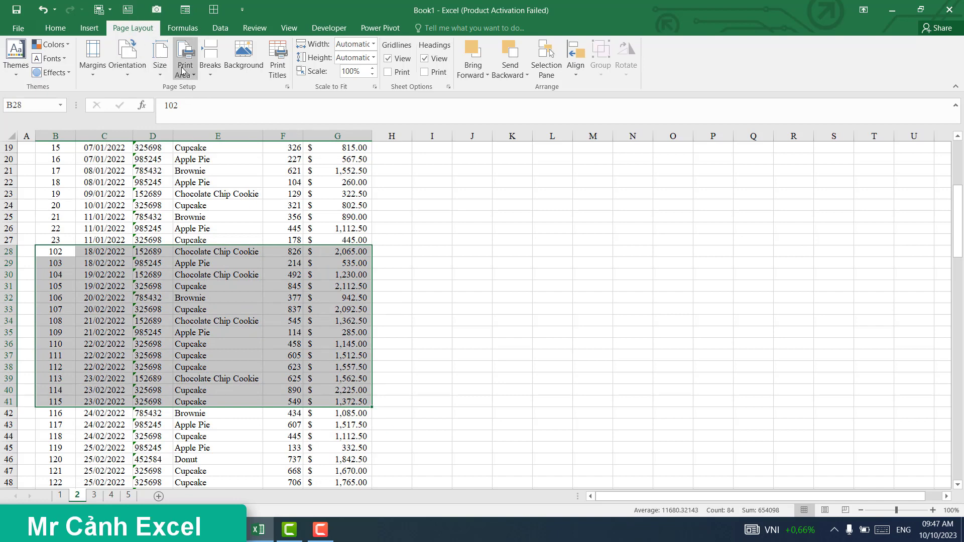
pyautogui.click(195, 81)
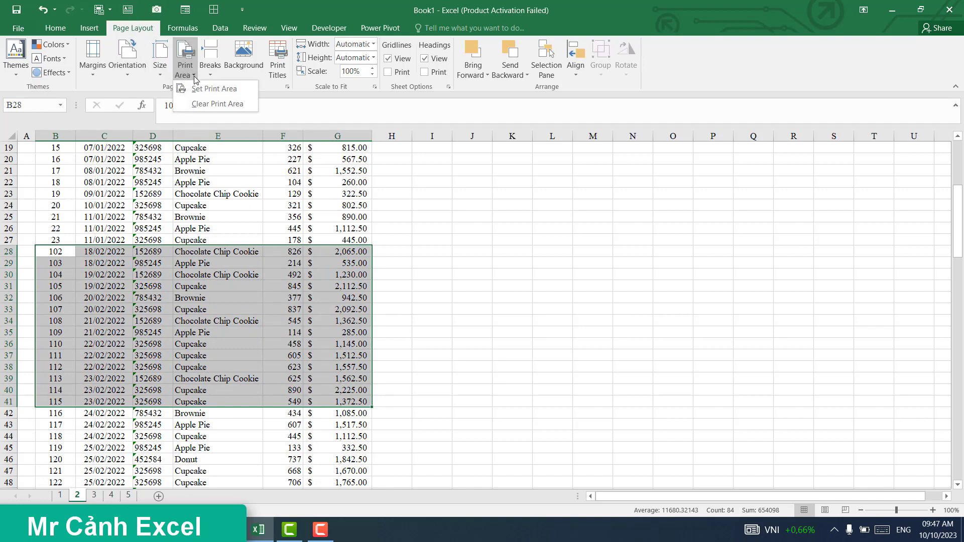
pyautogui.click(218, 90)
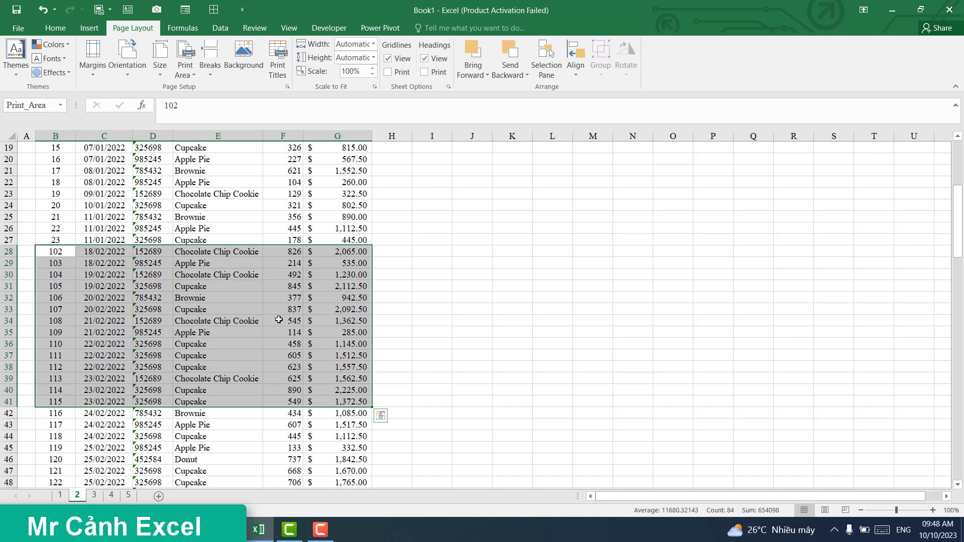
pyautogui.click(18, 30)
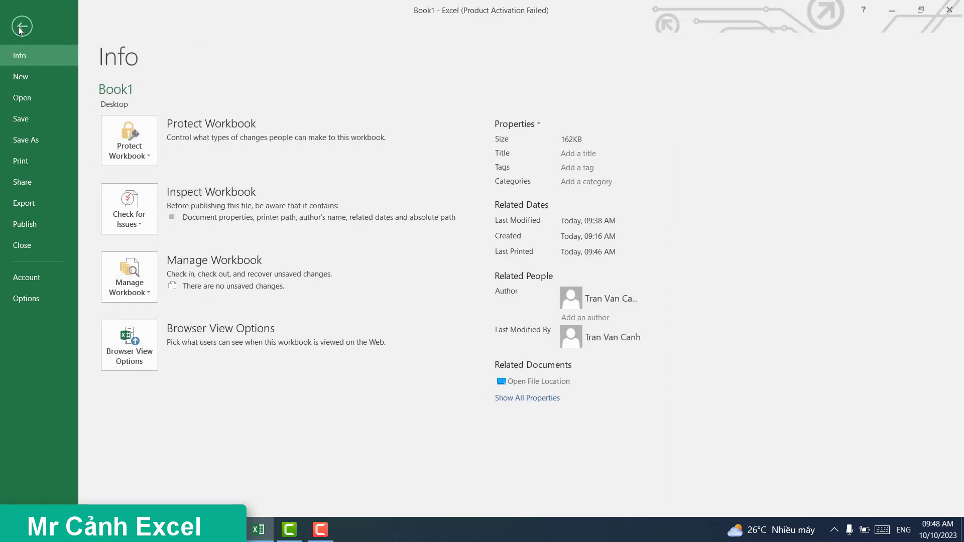
# Show the print preview, a single page holding rows 102–115
pyautogui.click(20, 163)
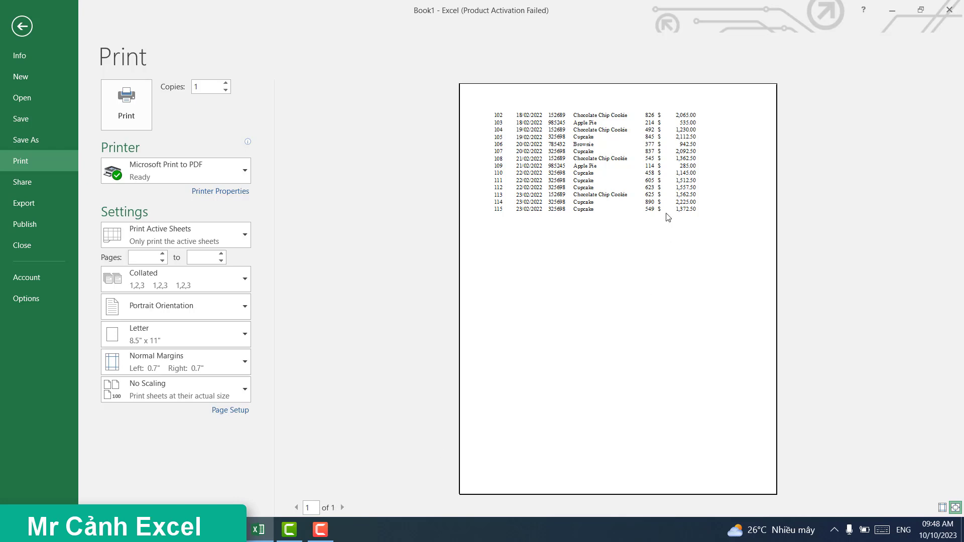
# Back on the sheet, reselect rows 28–41, then choose Clear Print Area
pyautogui.click(20, 28)
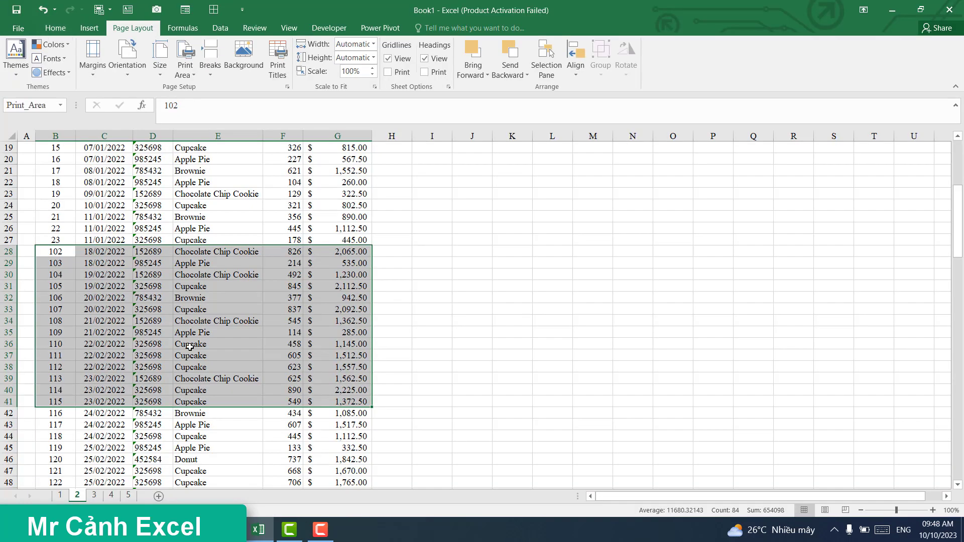
pyautogui.click(194, 295)
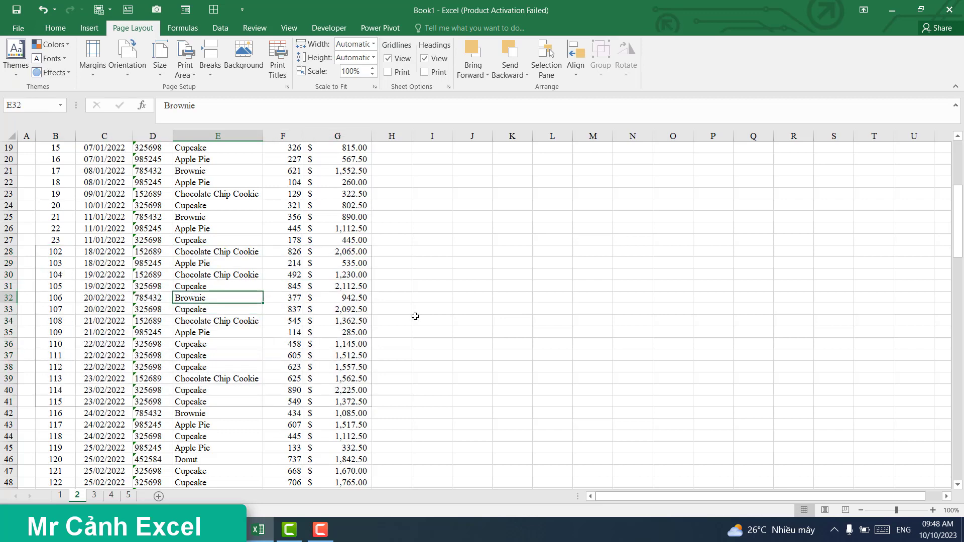
pyautogui.click(331, 284)
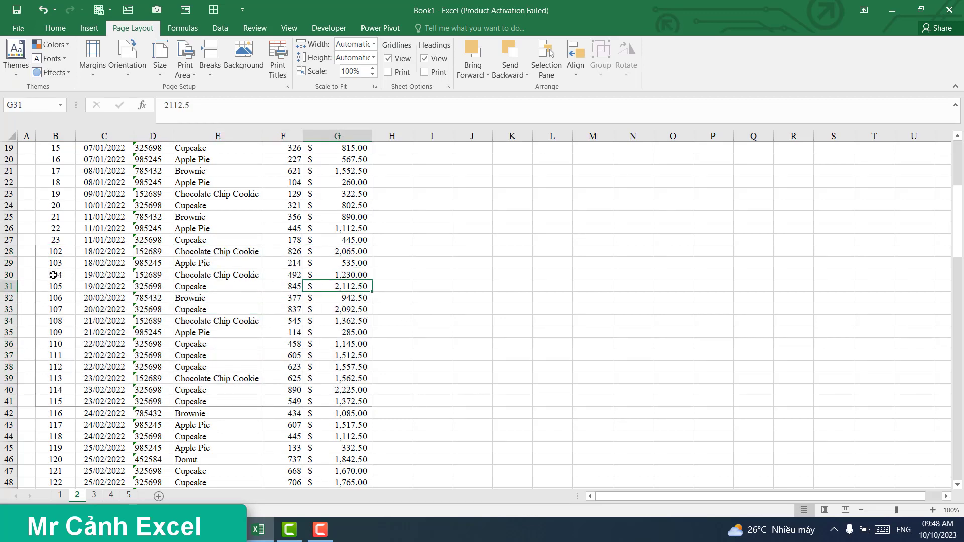
pyautogui.moveTo(38, 249); pyautogui.dragTo(301, 401)
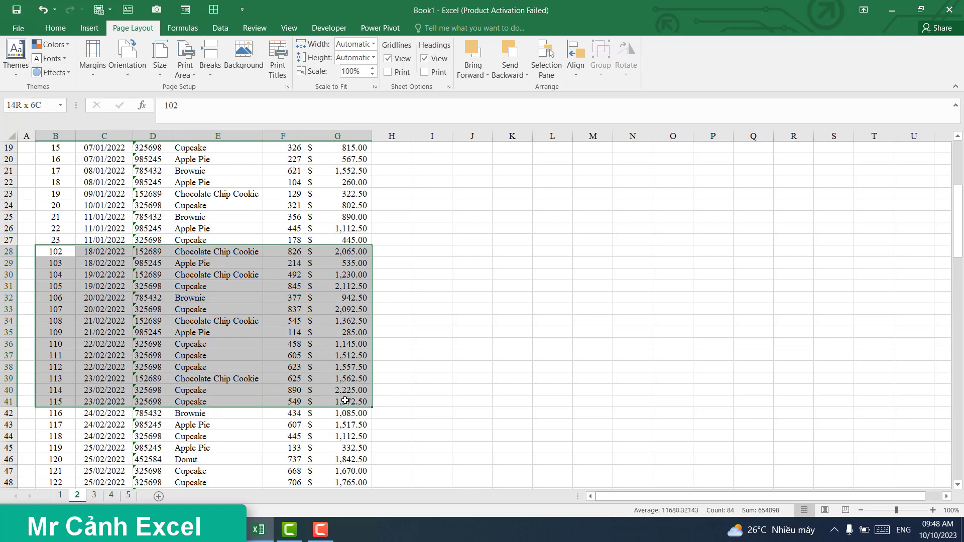
pyautogui.click(232, 340)
pyautogui.moveTo(38, 250)
pyautogui.mouseDown()
pyautogui.moveTo(341, 355)
pyautogui.moveTo(346, 401)
pyautogui.mouseUp()
pyautogui.click(283, 321)
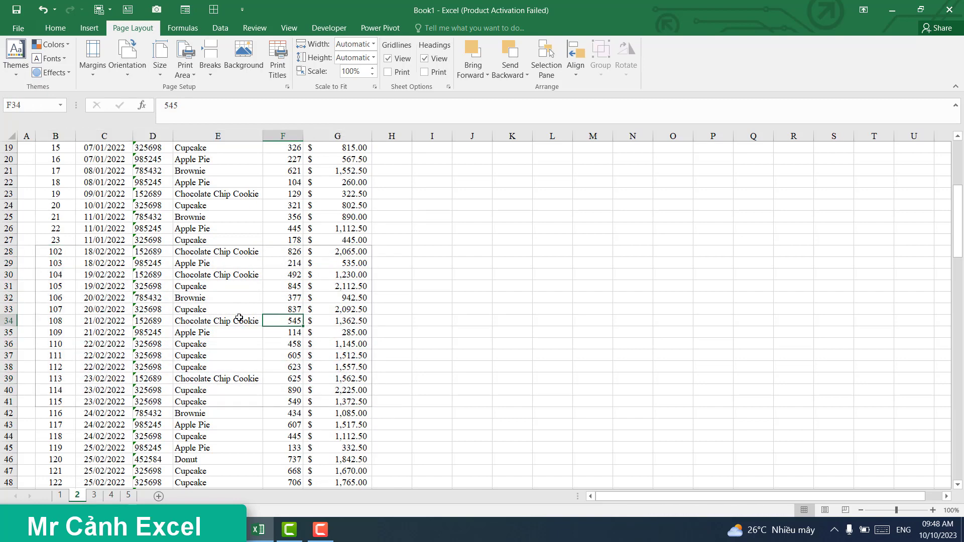
pyautogui.click(202, 298)
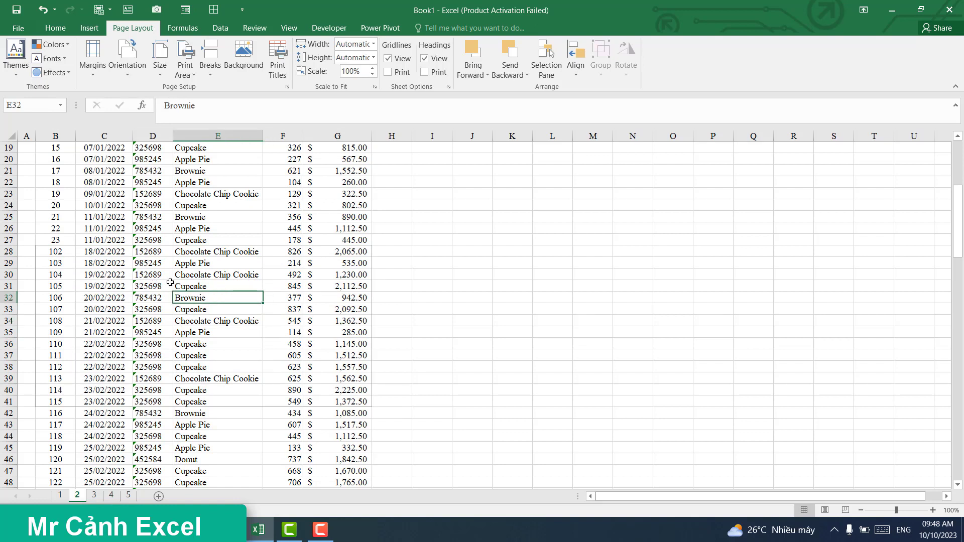
pyautogui.click(191, 316)
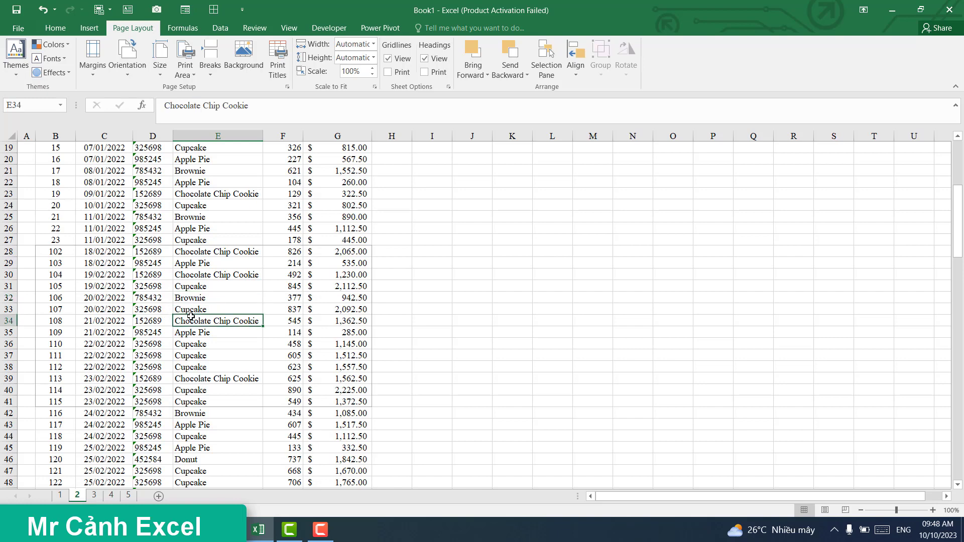
pyautogui.click(193, 76)
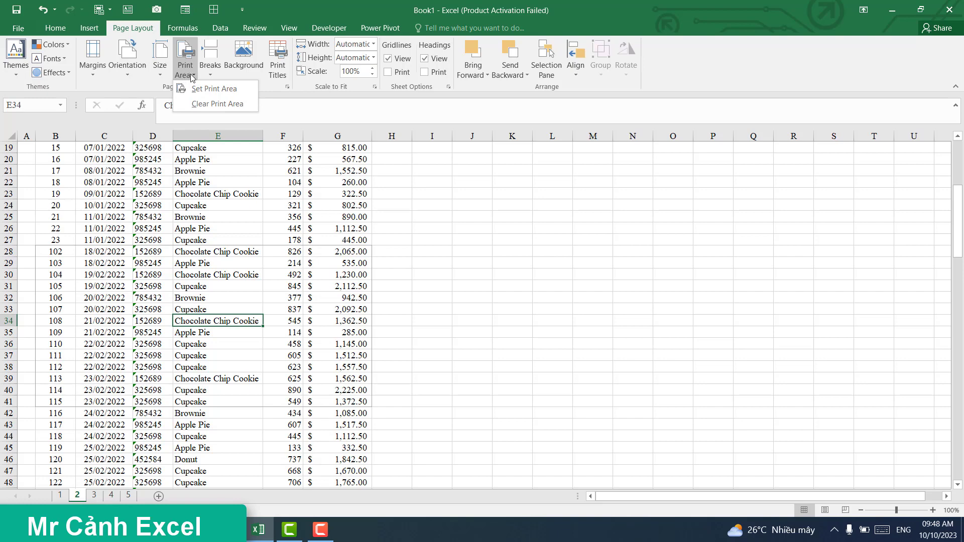
pyautogui.click(215, 106)
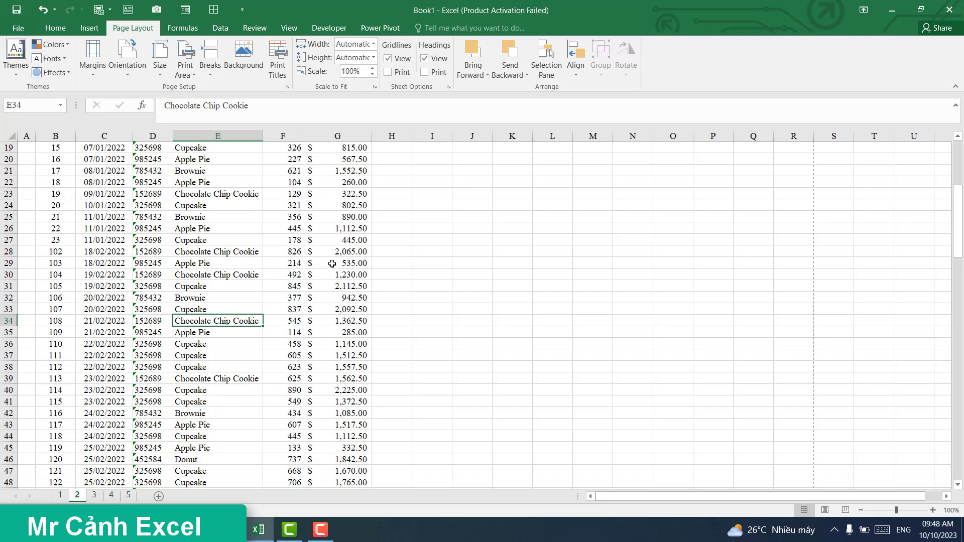
pyautogui.click(249, 237)
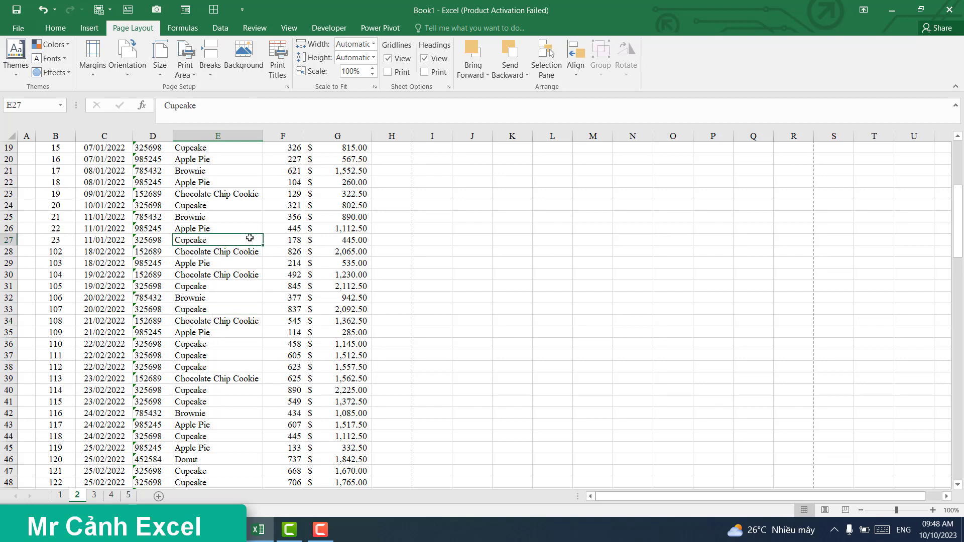
pyautogui.click(17, 28)
pyautogui.click(31, 159)
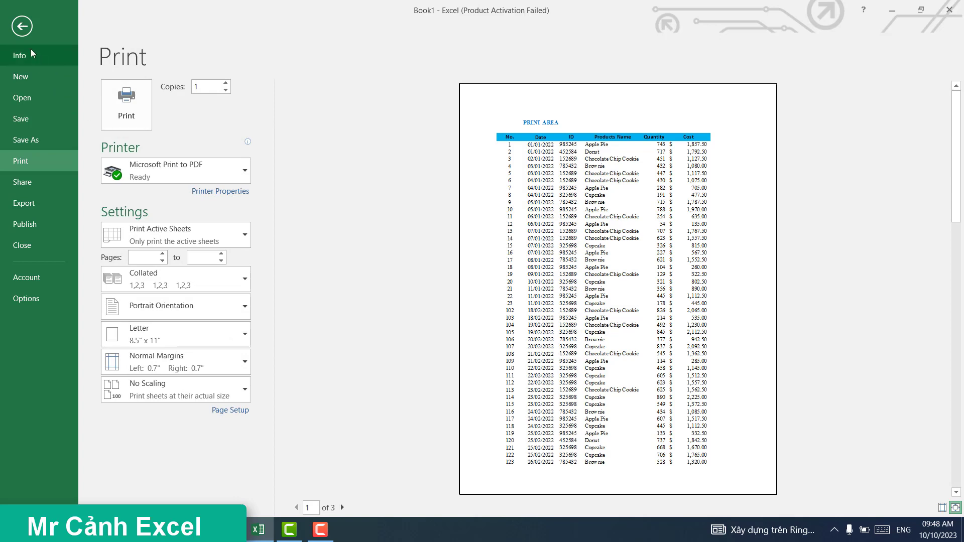
pyautogui.click(22, 26)
pyautogui.click(186, 285)
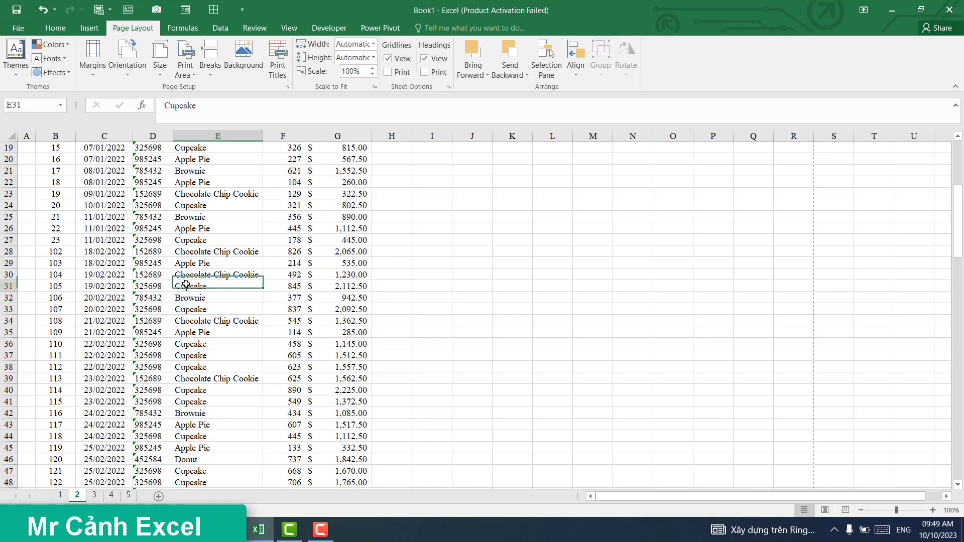
pyautogui.scroll(4, 211, 281)
pyautogui.scroll(2, 210, 281)
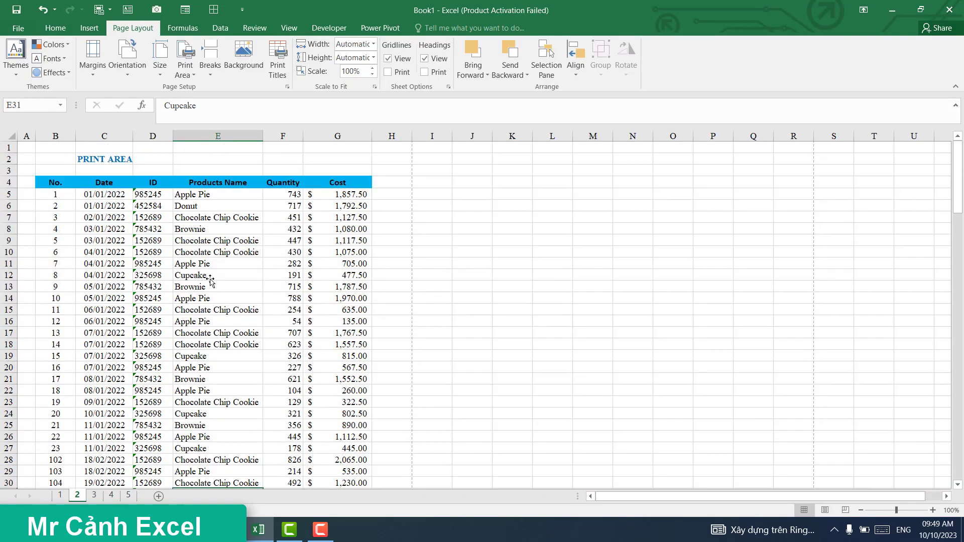
pyautogui.click(110, 161)
pyautogui.click(148, 229)
pyautogui.scroll(-7, 216, 300)
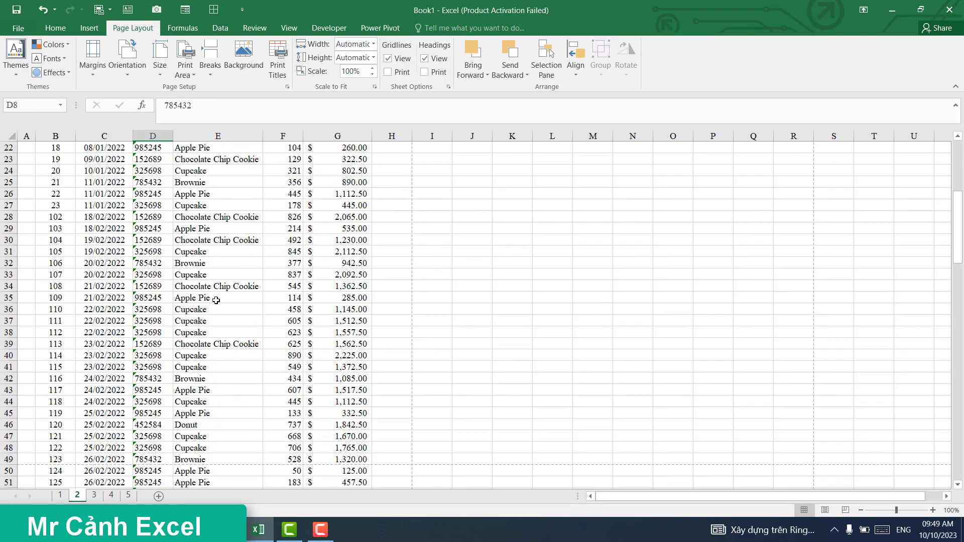
pyautogui.scroll(-4, 215, 299)
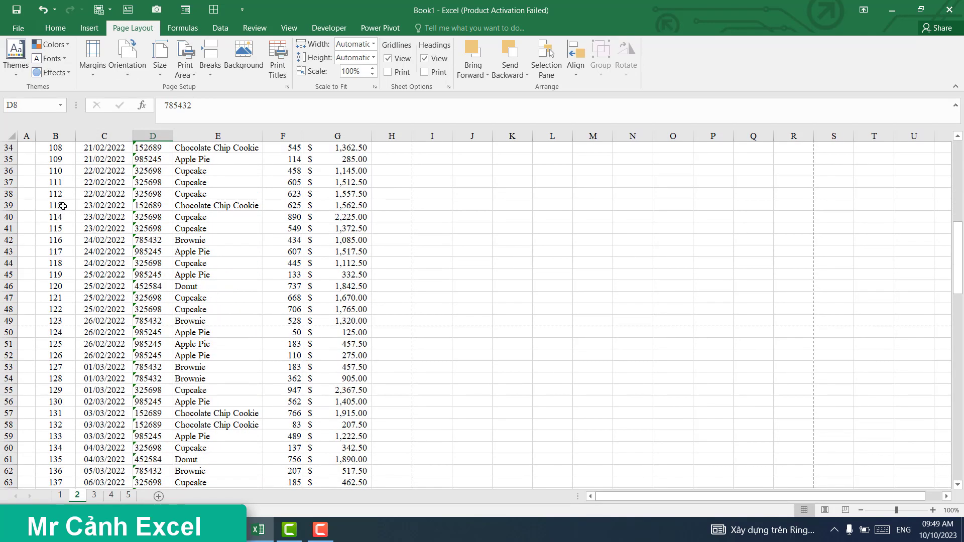
pyautogui.moveTo(61, 206)
pyautogui.mouseDown()
pyautogui.moveTo(343, 465)
pyautogui.moveTo(366, 458)
pyautogui.mouseUp()
pyautogui.rightClick(246, 262)
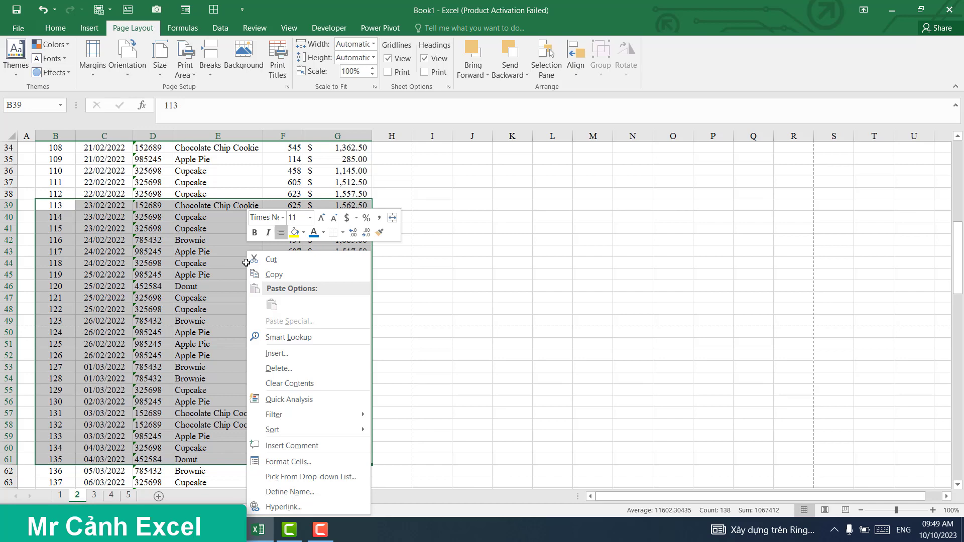
pyautogui.press('Escape')
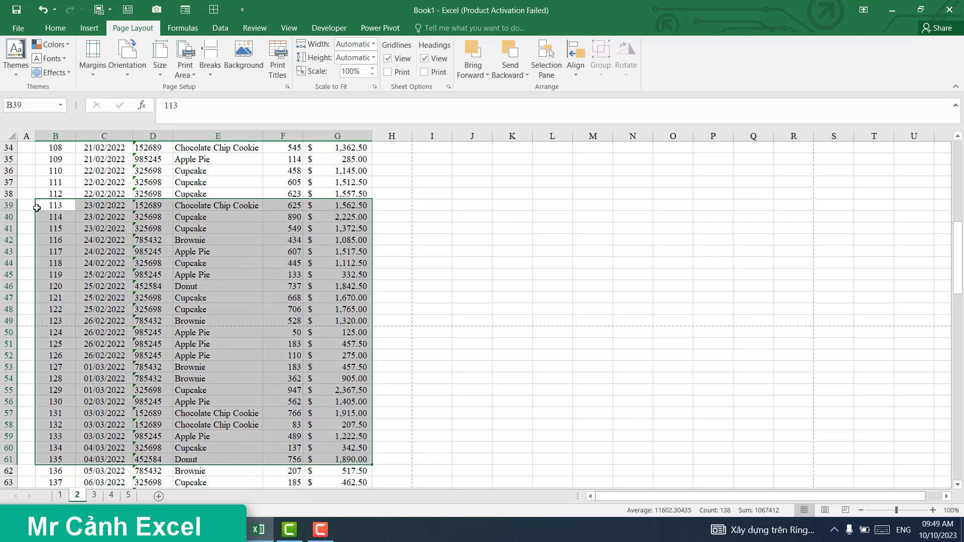
# In the print settings, change Print Active Sheets to Print Selection
pyautogui.click(18, 28)
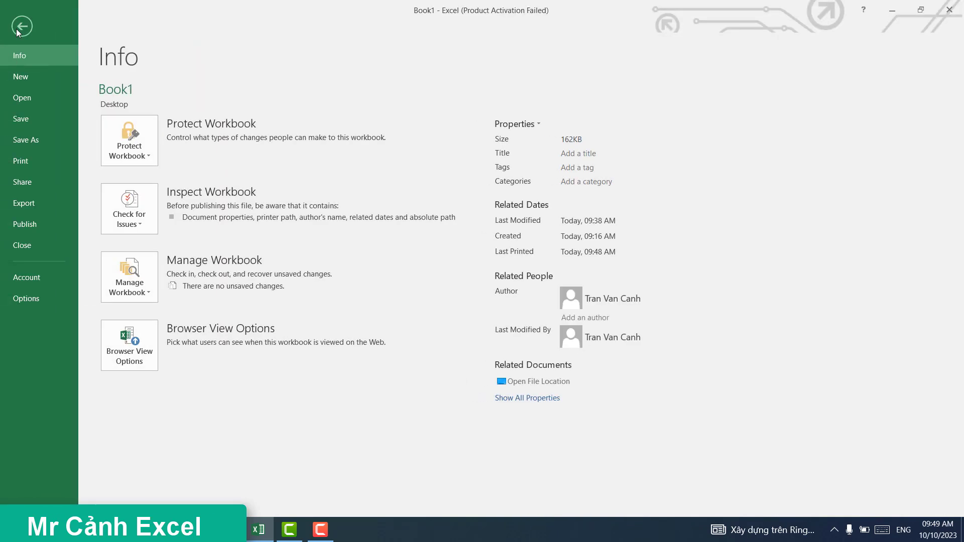
pyautogui.click(22, 164)
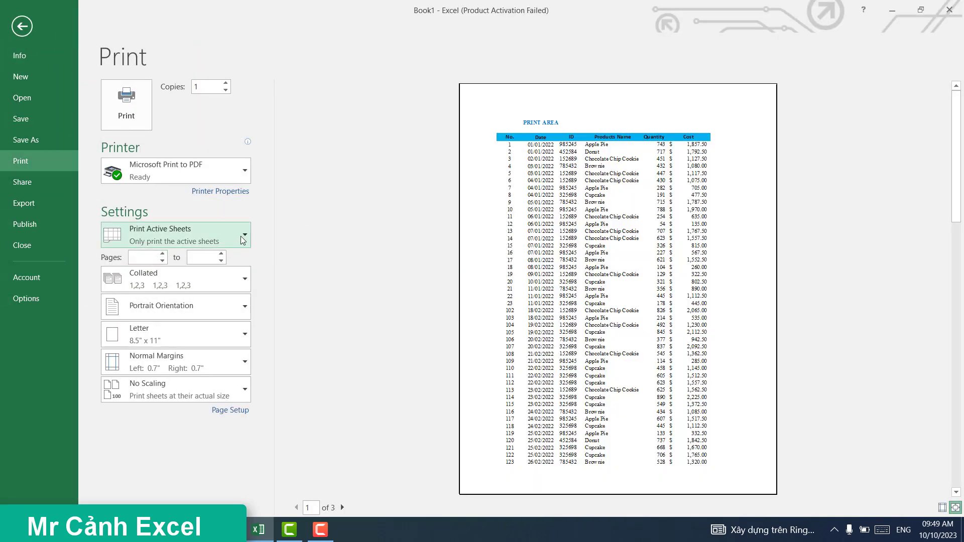
pyautogui.click(240, 236)
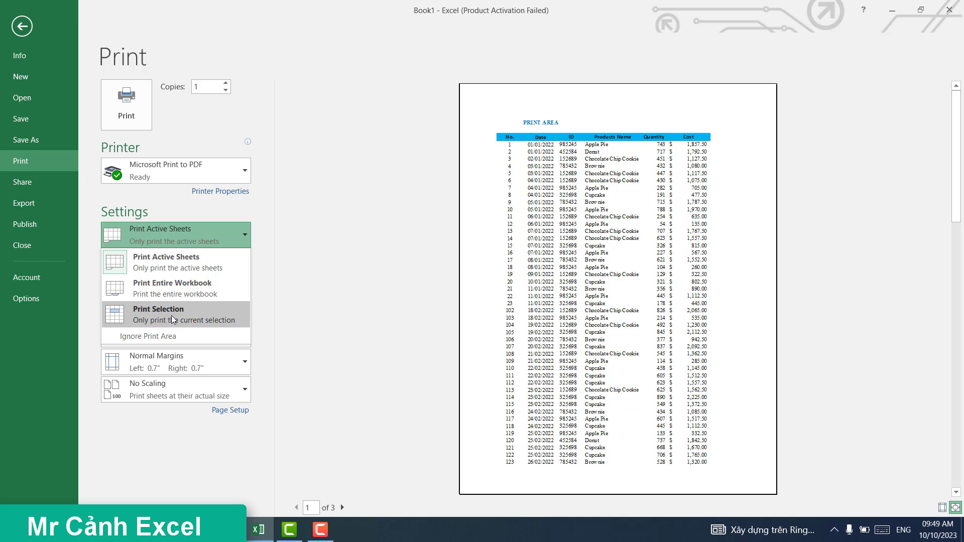
pyautogui.click(173, 319)
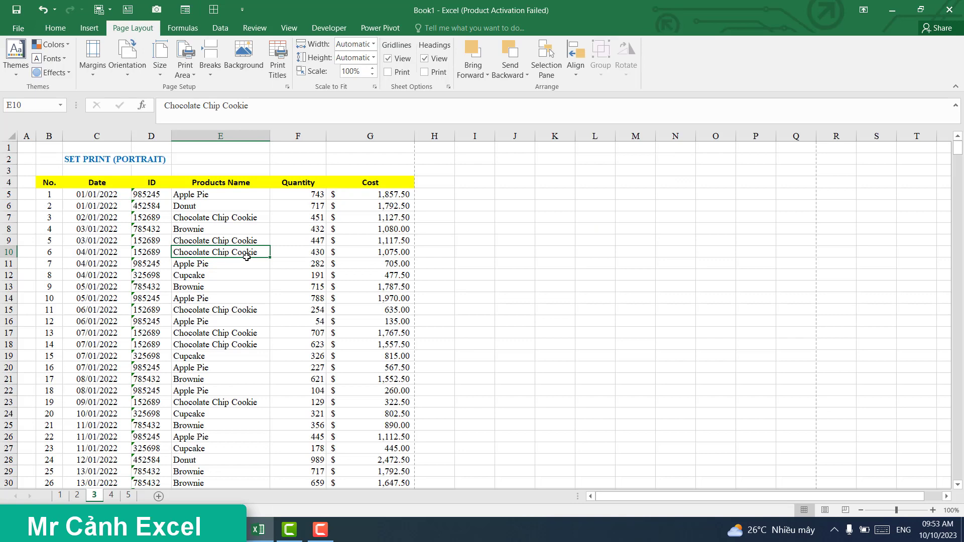
# Widen column E to about 20.44 so the product names fit
pyautogui.click(239, 284)
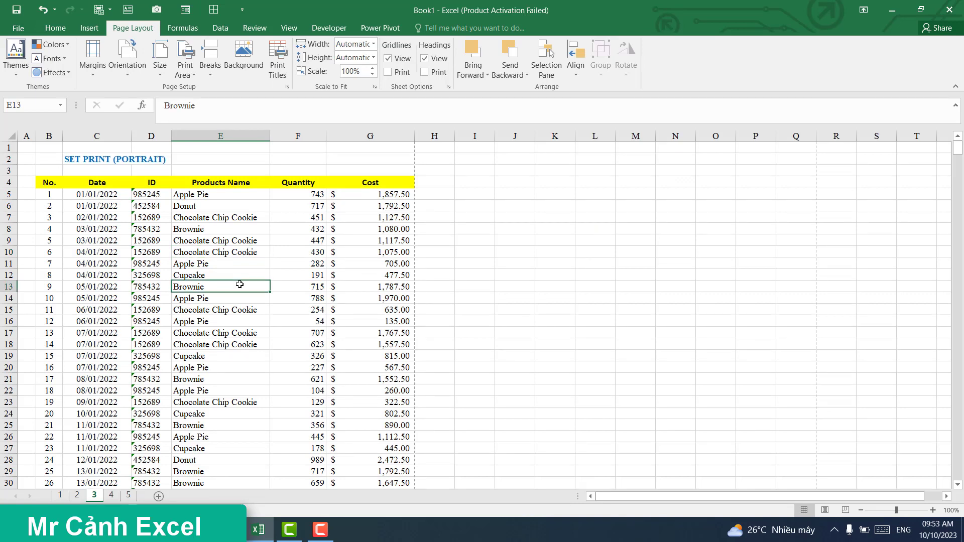
pyautogui.click(226, 240)
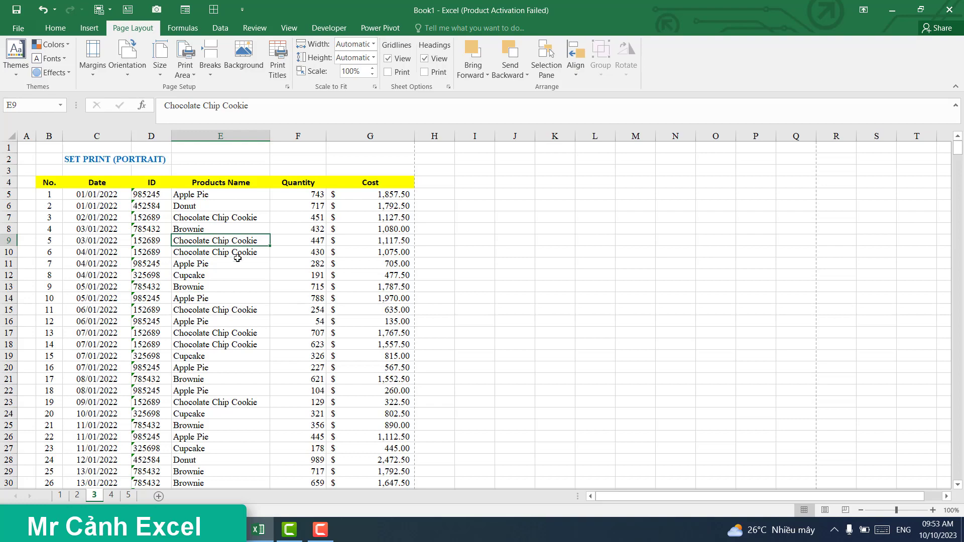
pyautogui.scroll(-4, 243, 263)
pyautogui.scroll(-5, 243, 263)
pyautogui.scroll(1, 243, 263)
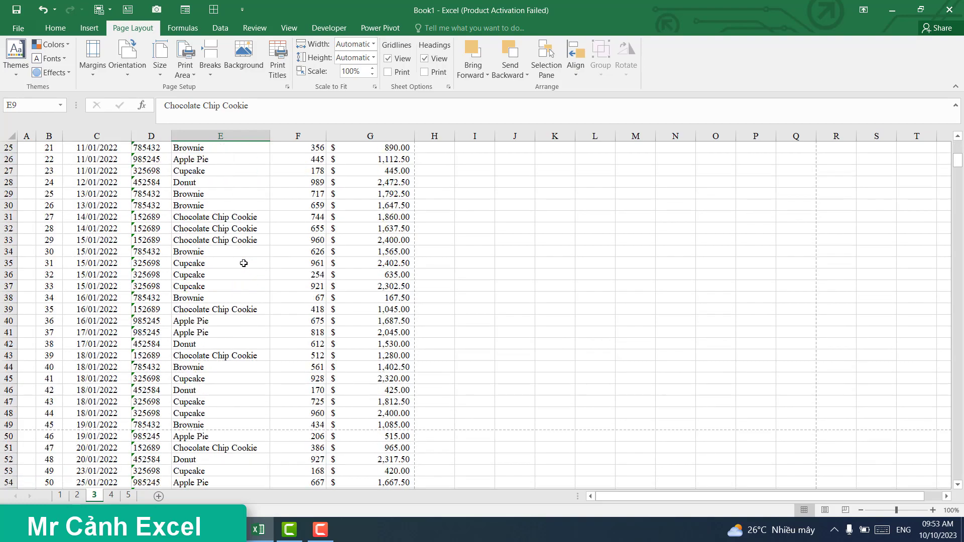
pyautogui.scroll(5, 243, 263)
pyautogui.scroll(3, 244, 263)
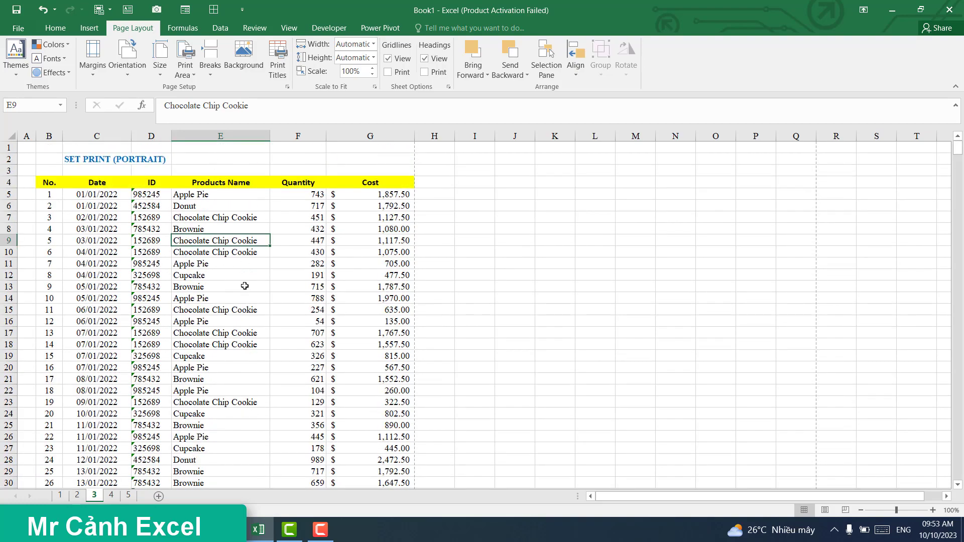
pyautogui.click(223, 304)
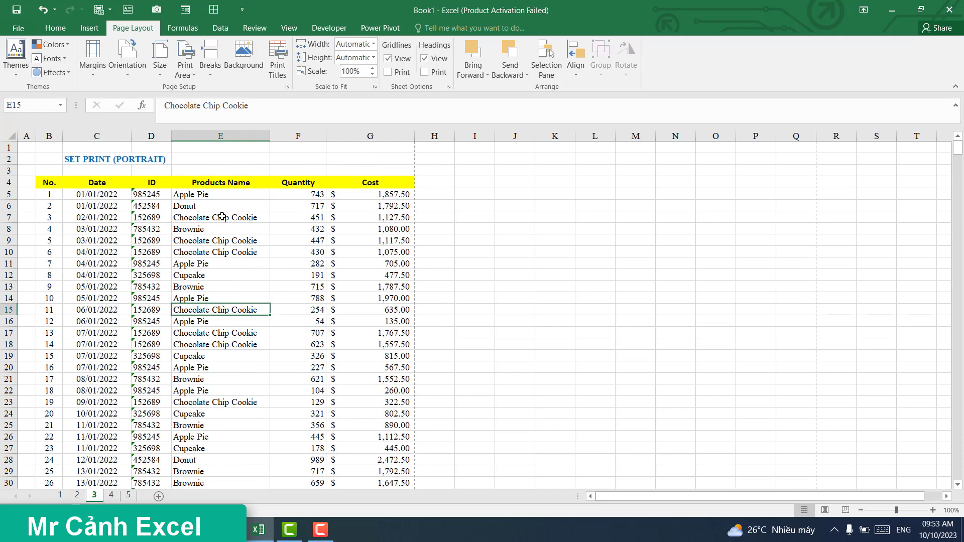
pyautogui.moveTo(268, 136)
pyautogui.mouseDown()
pyautogui.moveTo(259, 136)
pyautogui.moveTo(271, 135)
pyautogui.mouseUp()
# Narrow column F slightly, then autofit it back to its contents
pyautogui.scroll(-5, 255, 322)
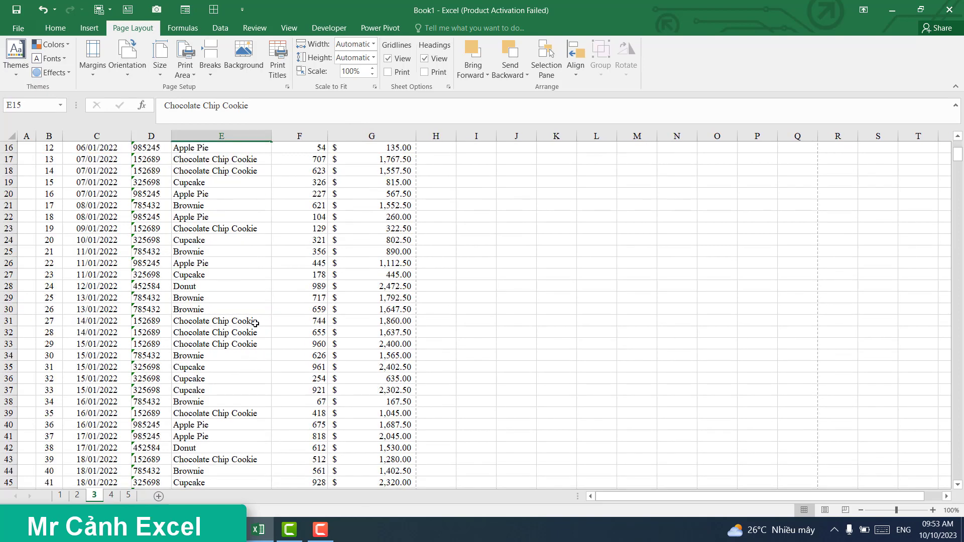
pyautogui.scroll(-4, 255, 322)
pyautogui.scroll(7, 257, 321)
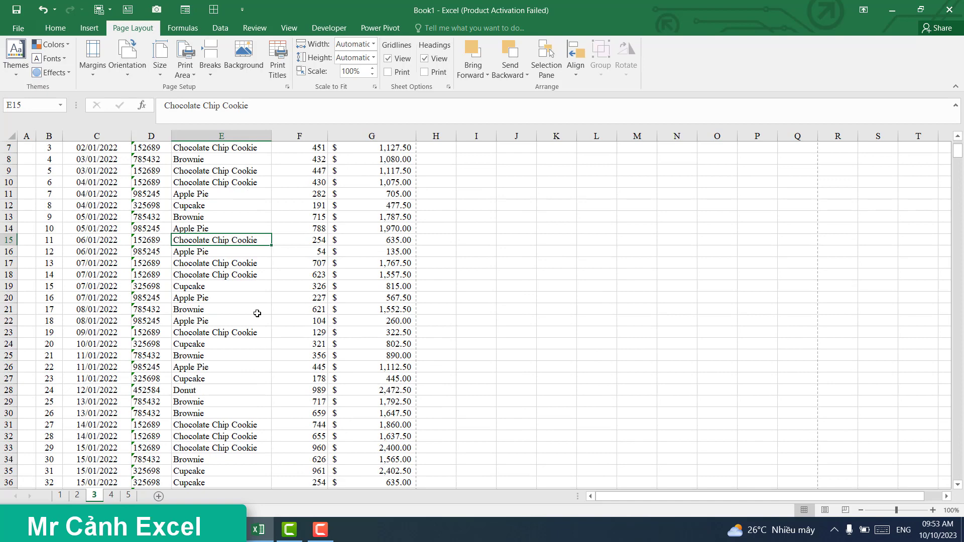
pyautogui.scroll(2, 256, 311)
pyautogui.click(256, 255)
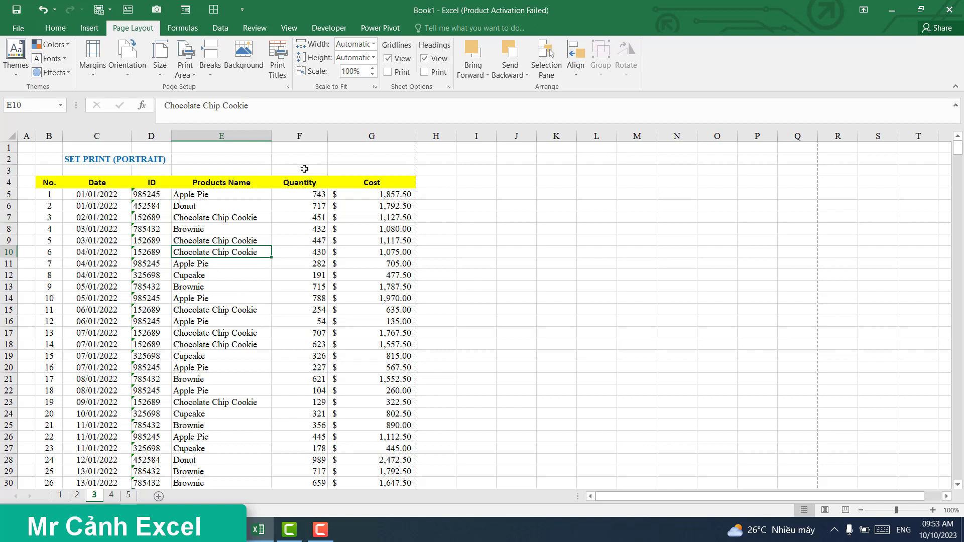
pyautogui.moveTo(327, 138); pyautogui.dragTo(325, 139)
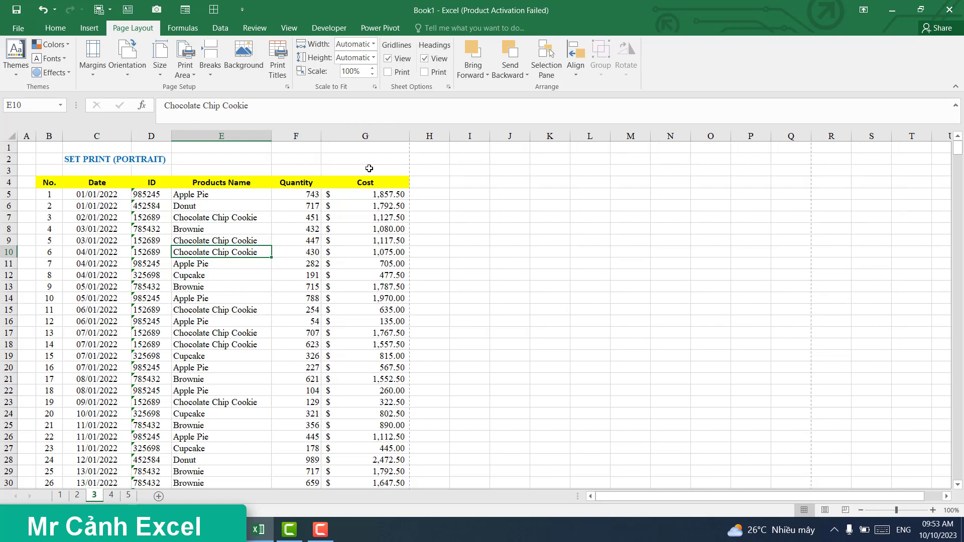
pyautogui.doubleClick(323, 137)
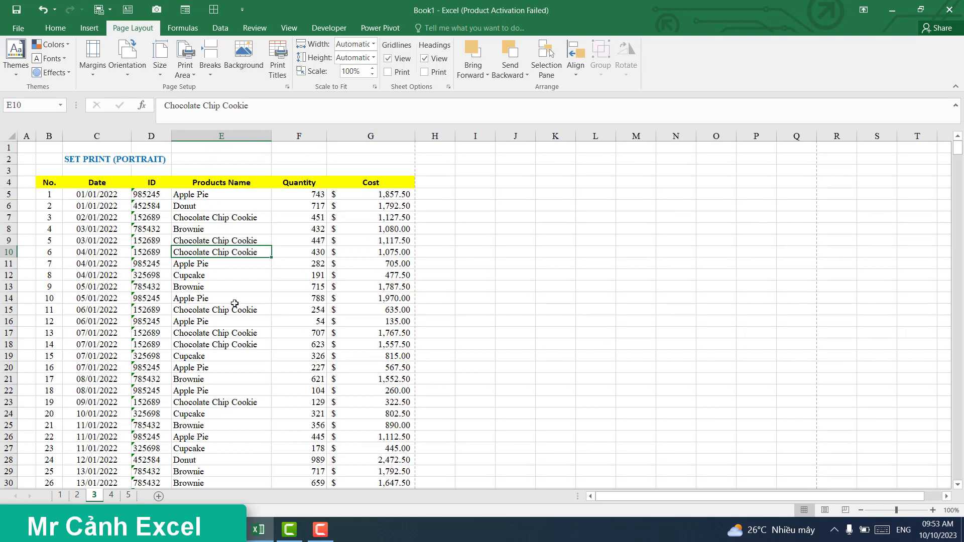
pyautogui.click(282, 342)
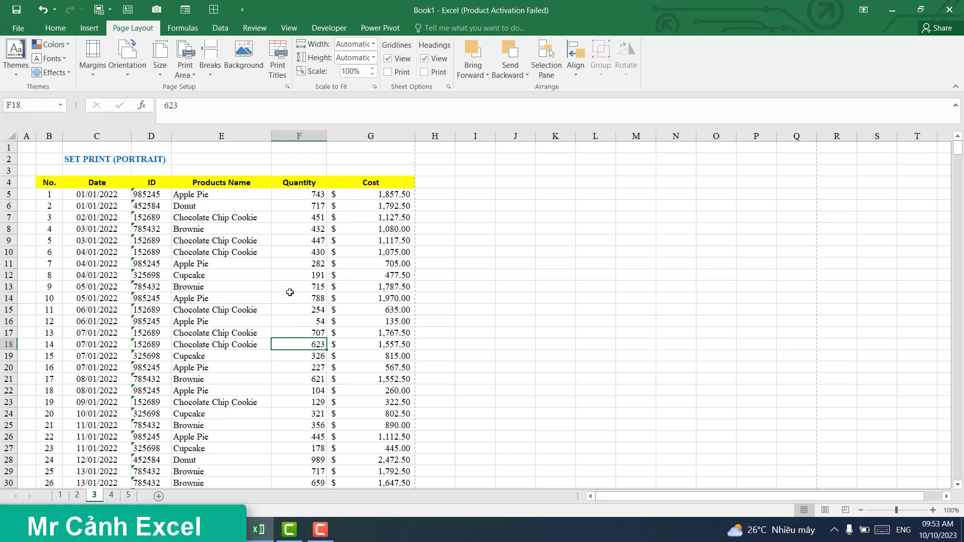
pyautogui.click(274, 232)
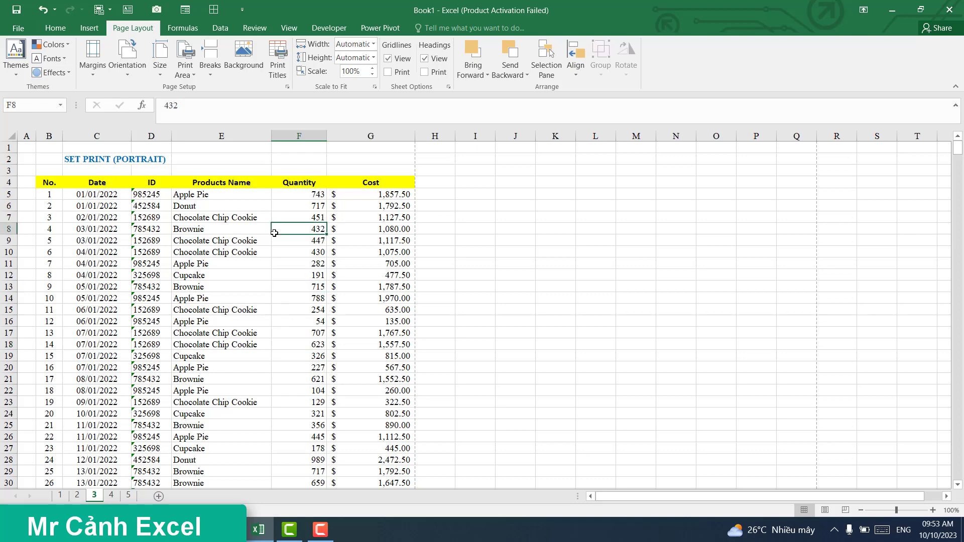
# Confirm Portrait orientation in Page Setup, reached through Custom Margins
pyautogui.click(94, 73)
pyautogui.click(127, 302)
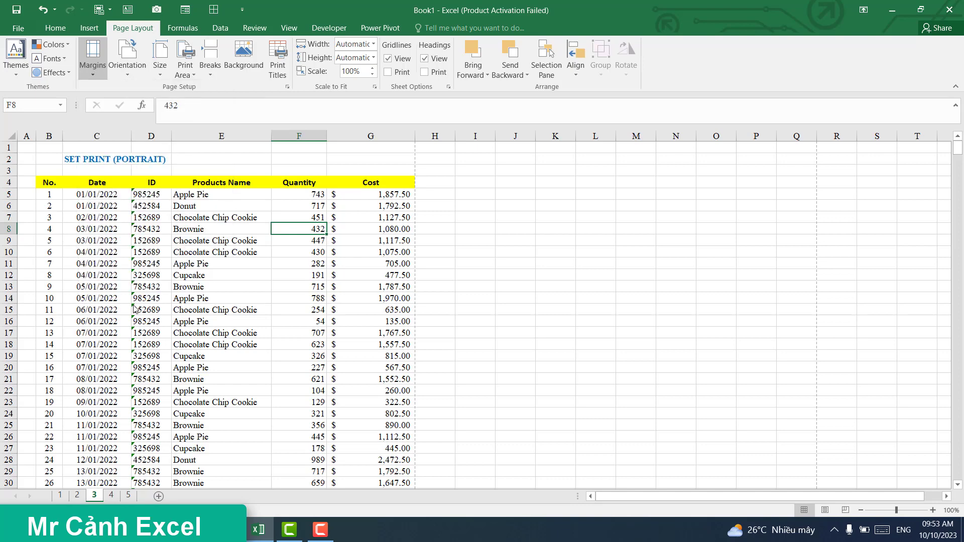
pyautogui.click(404, 166)
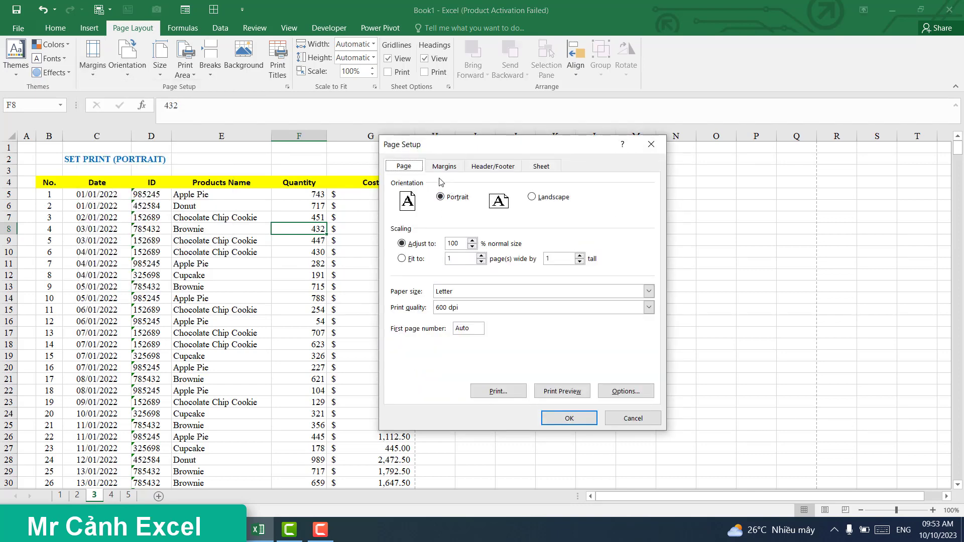
pyautogui.click(440, 196)
pyautogui.click(562, 421)
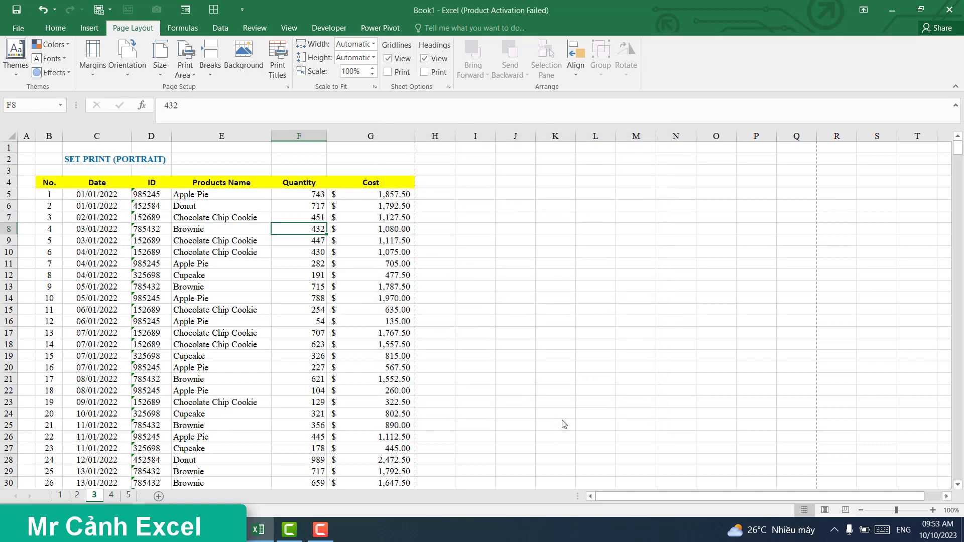
pyautogui.click(226, 279)
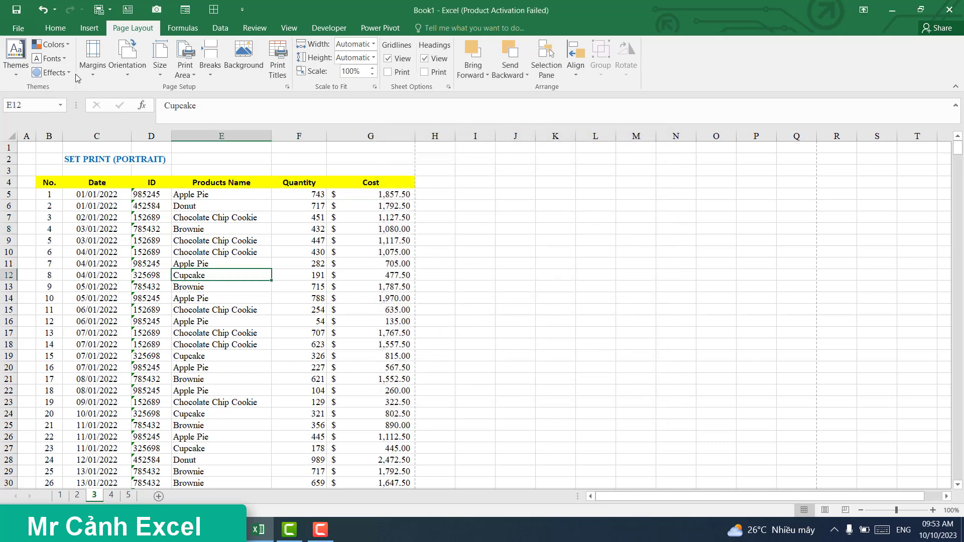
pyautogui.click(20, 28)
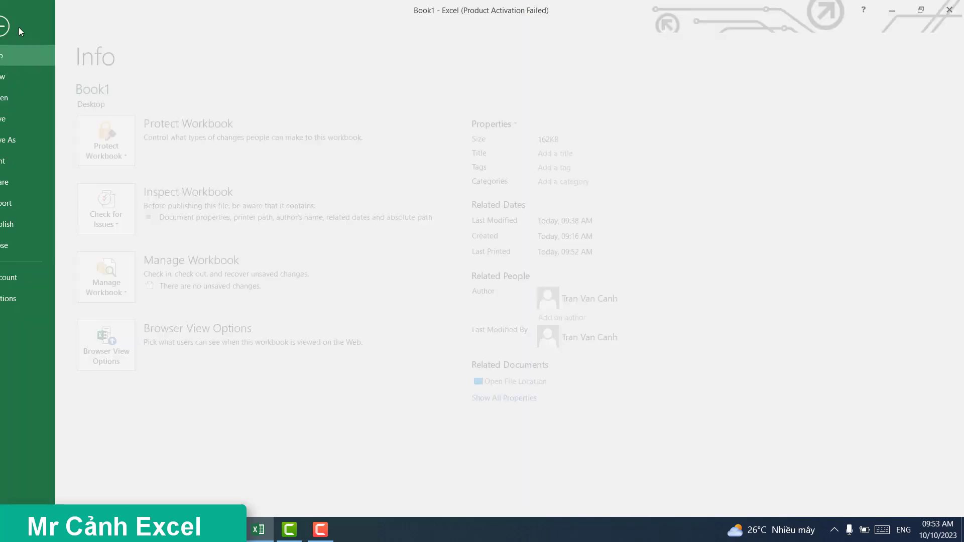
# Page through sheet 3's 15-page portrait preview, then go back to the sheet
pyautogui.click(22, 163)
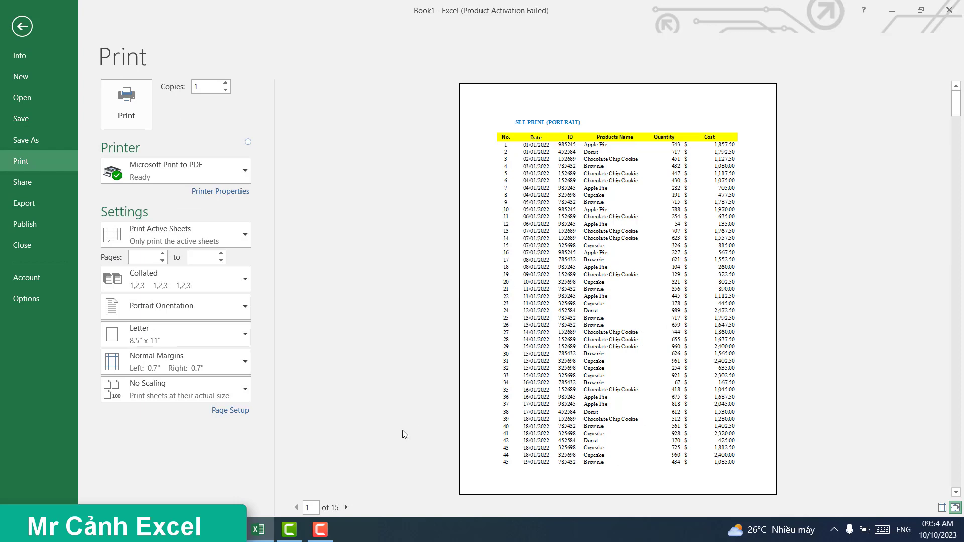
pyautogui.click(346, 508)
pyautogui.click(347, 507)
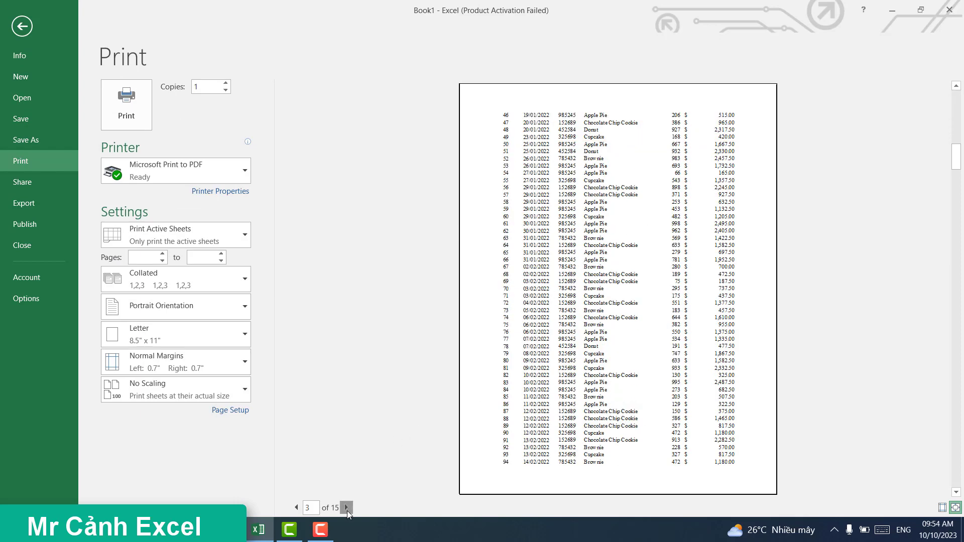
pyautogui.click(346, 507)
pyautogui.click(346, 507)
pyautogui.click(346, 507)
pyautogui.click(346, 507)
pyautogui.click(346, 508)
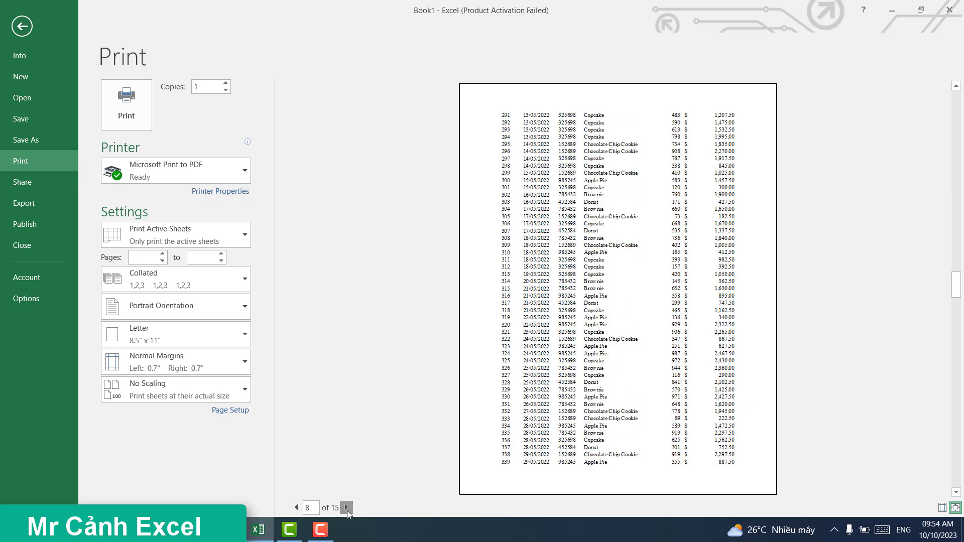
pyautogui.click(347, 508)
pyautogui.click(346, 508)
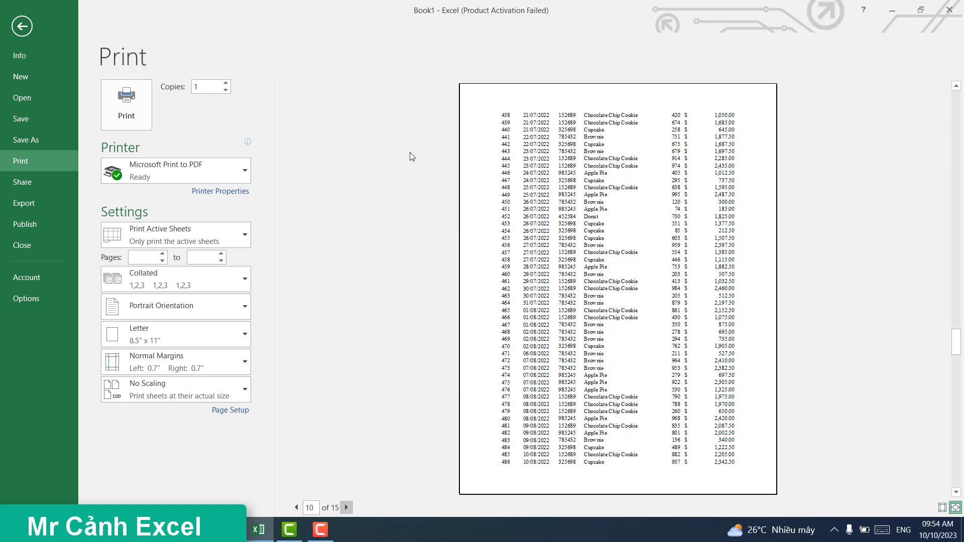
pyautogui.click(24, 27)
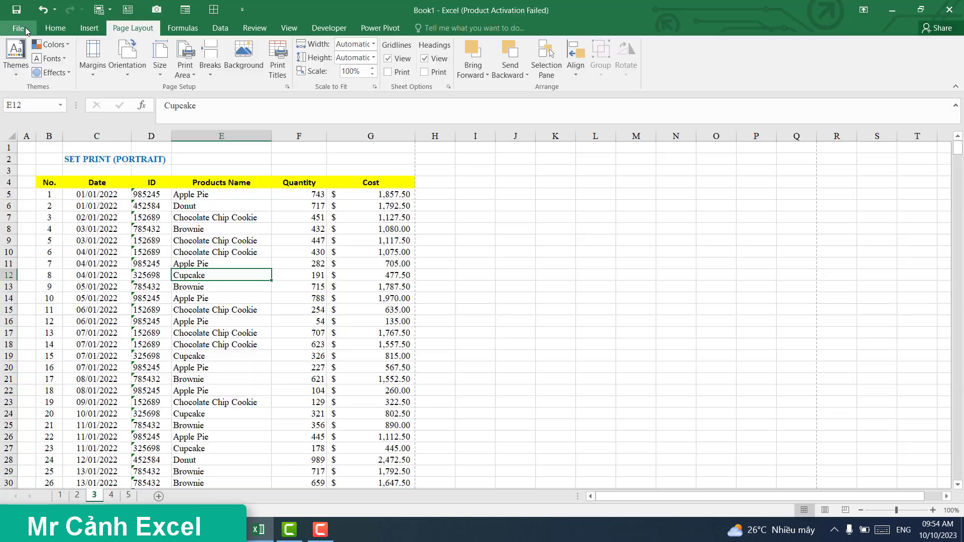
pyautogui.click(206, 231)
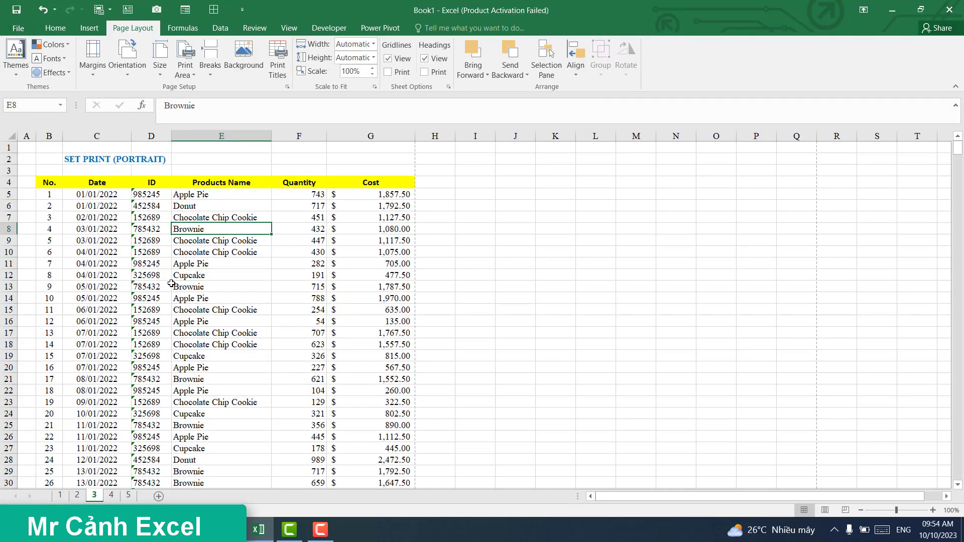
pyautogui.click(220, 358)
pyautogui.scroll(-4, 222, 301)
pyautogui.scroll(1, 221, 297)
pyautogui.scroll(3, 222, 297)
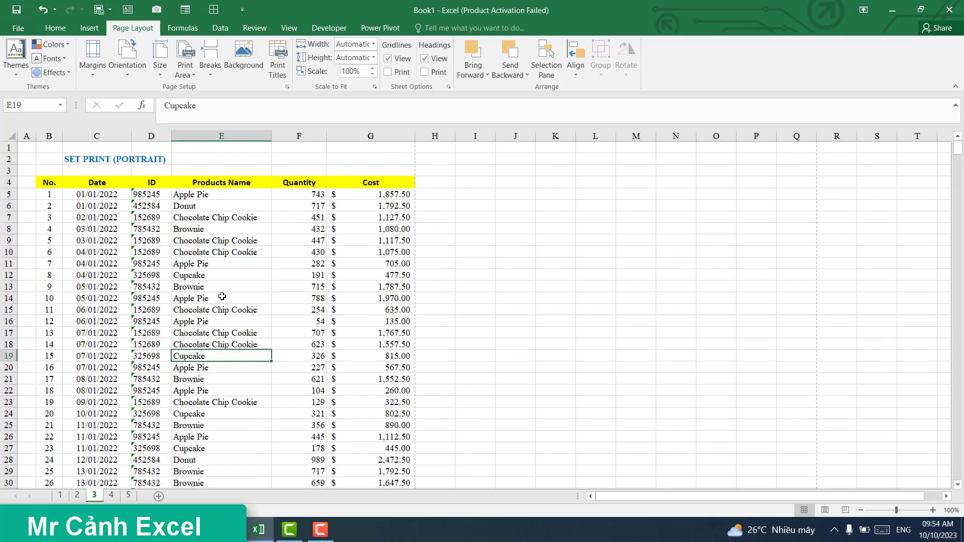
pyautogui.click(209, 248)
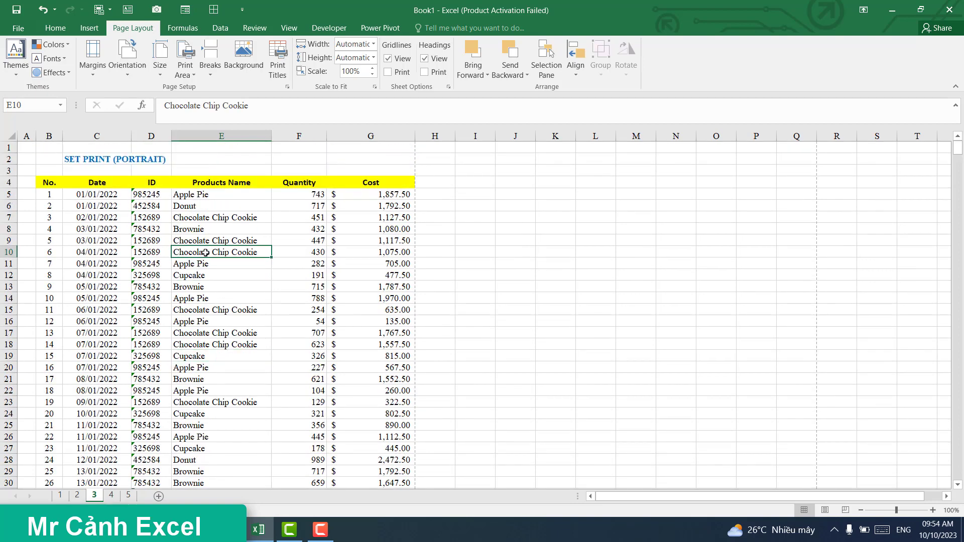
pyautogui.click(111, 496)
pyautogui.click(215, 284)
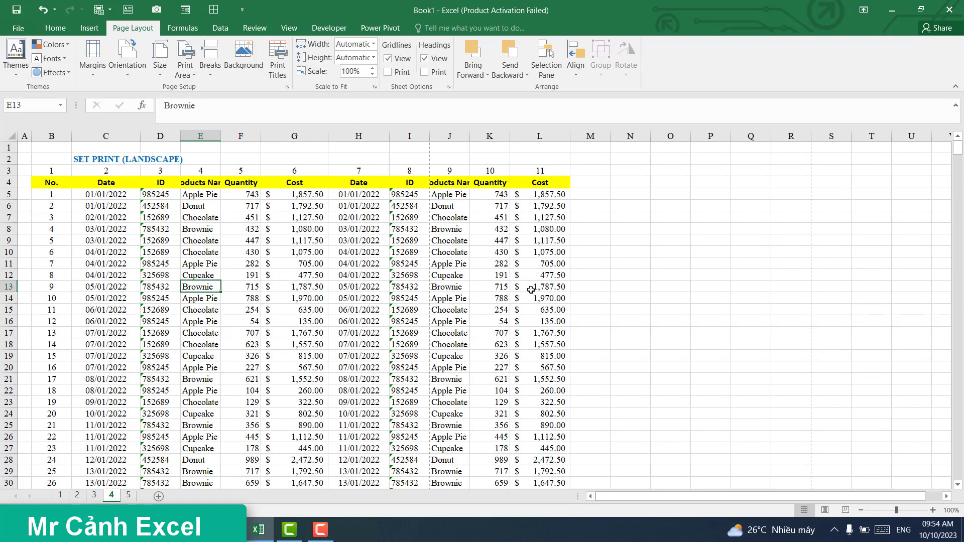
pyautogui.click(292, 237)
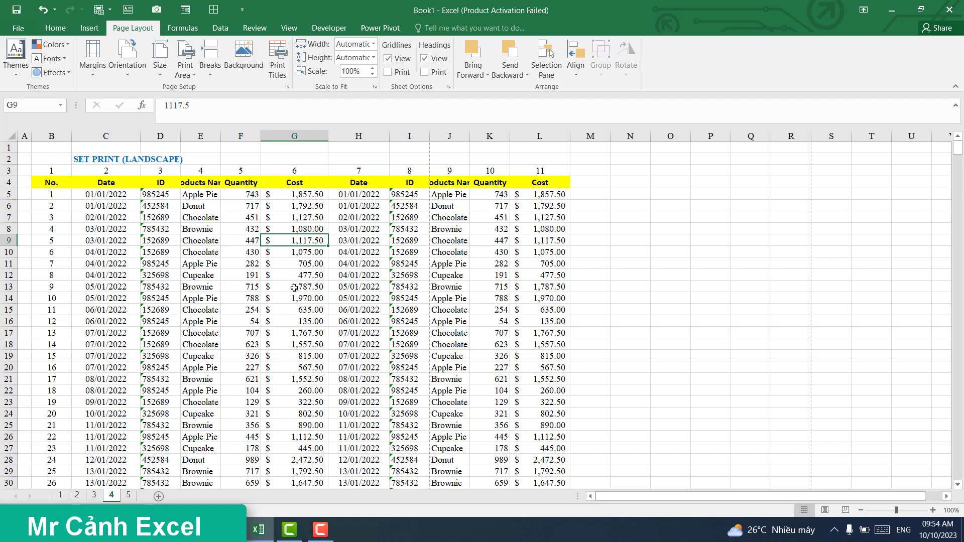
pyautogui.scroll(-1, 297, 290)
pyautogui.scroll(-9, 301, 292)
pyautogui.scroll(10, 317, 296)
pyautogui.click(249, 231)
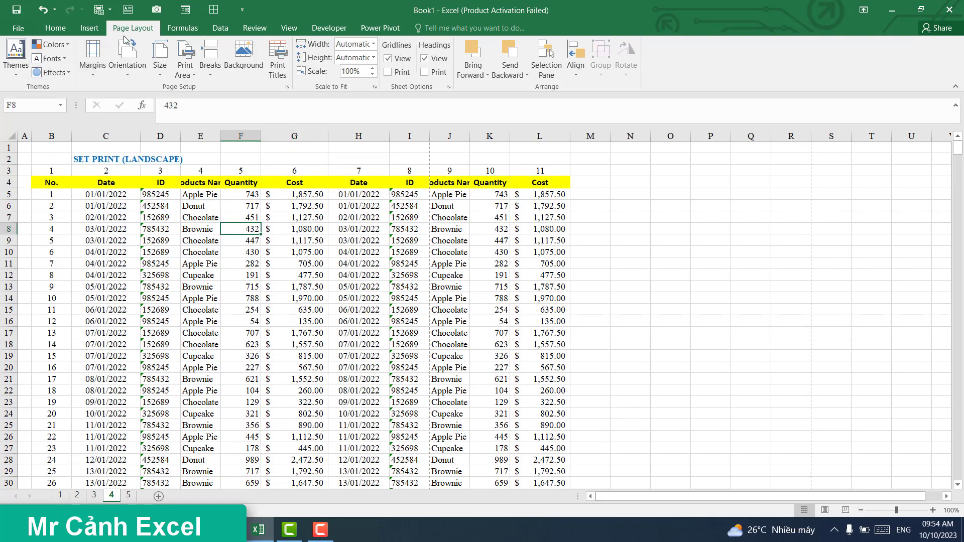
# Set sheet 4's page orientation to Landscape in Page Setup
pyautogui.click(92, 58)
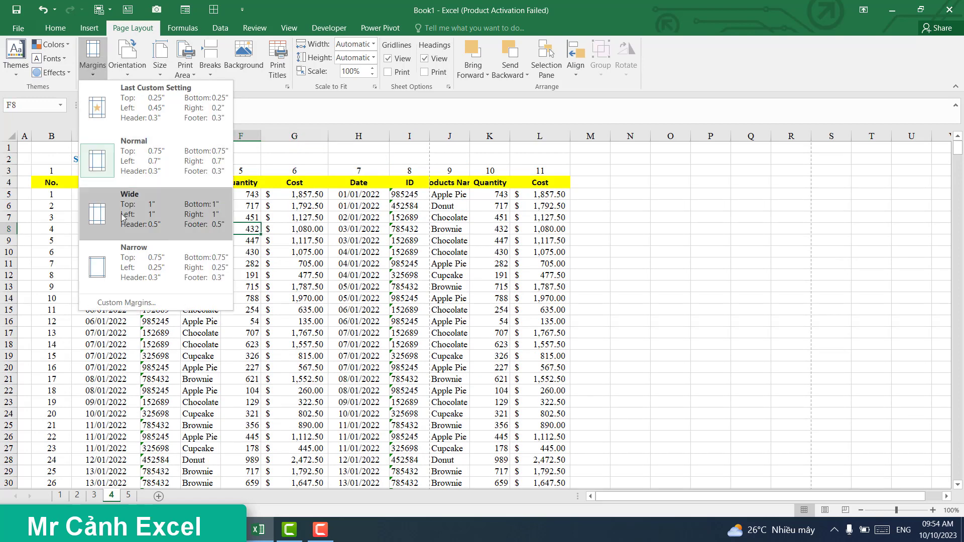
pyautogui.click(121, 303)
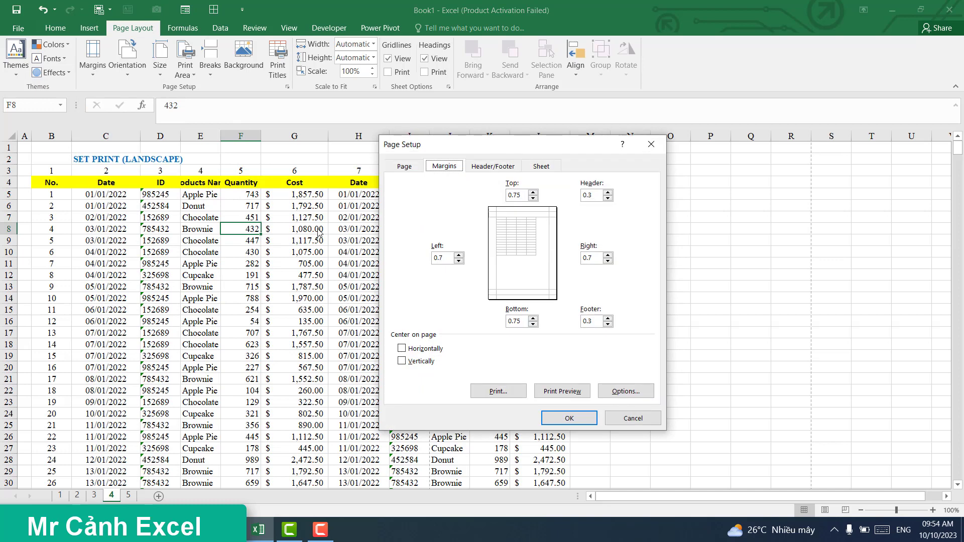
pyautogui.click(405, 166)
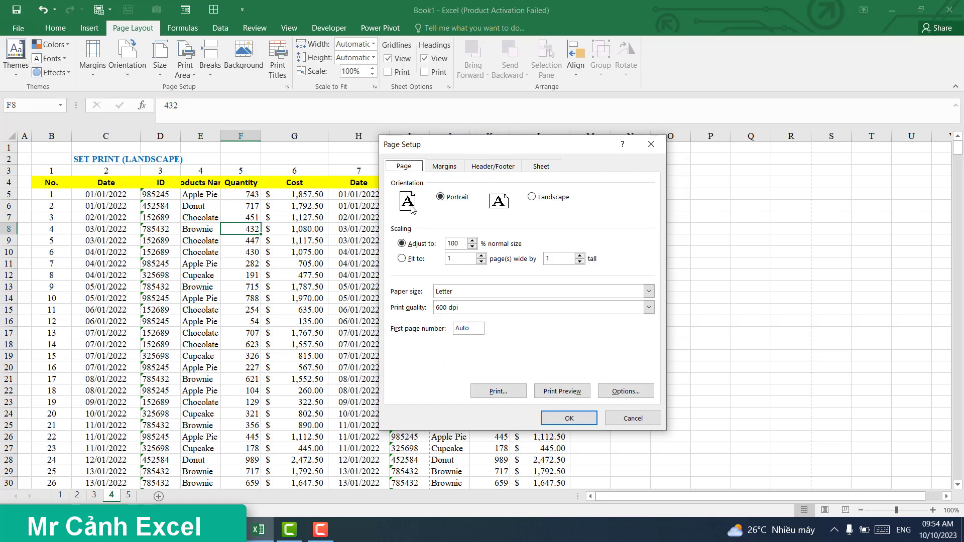
pyautogui.click(531, 199)
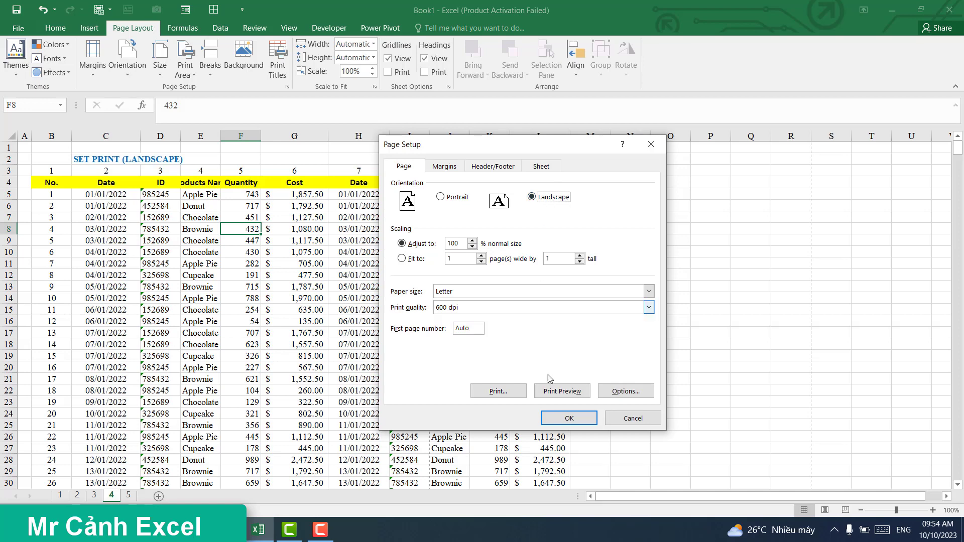
pyautogui.click(568, 420)
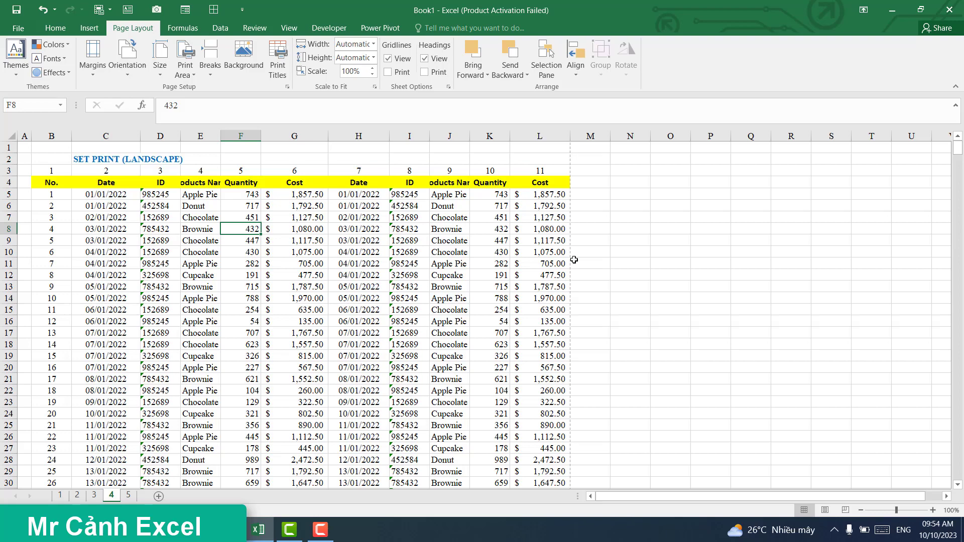
# Undo the two most recent changes to the workbook
pyautogui.scroll(-13, 508, 271)
pyautogui.scroll(-5, 509, 251)
pyautogui.scroll(6, 502, 257)
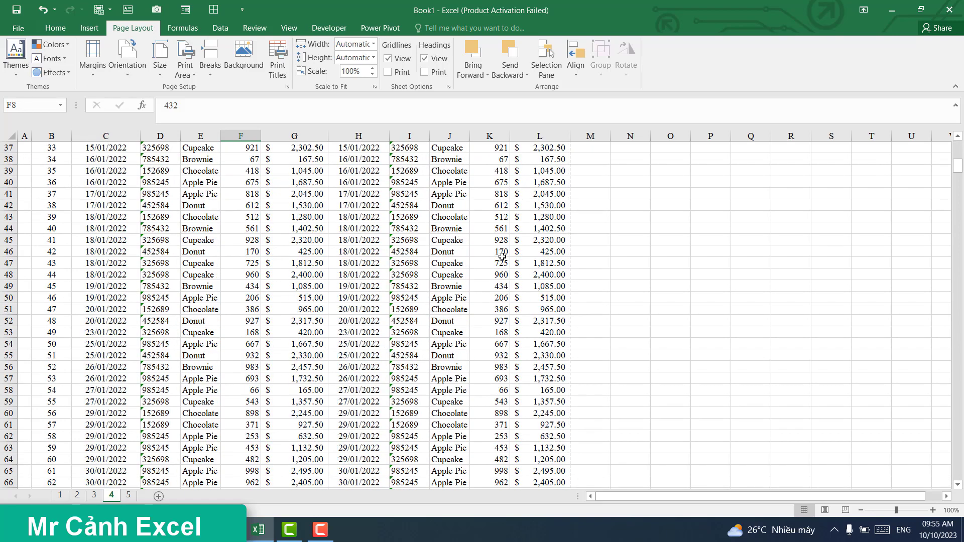
pyautogui.scroll(12, 502, 257)
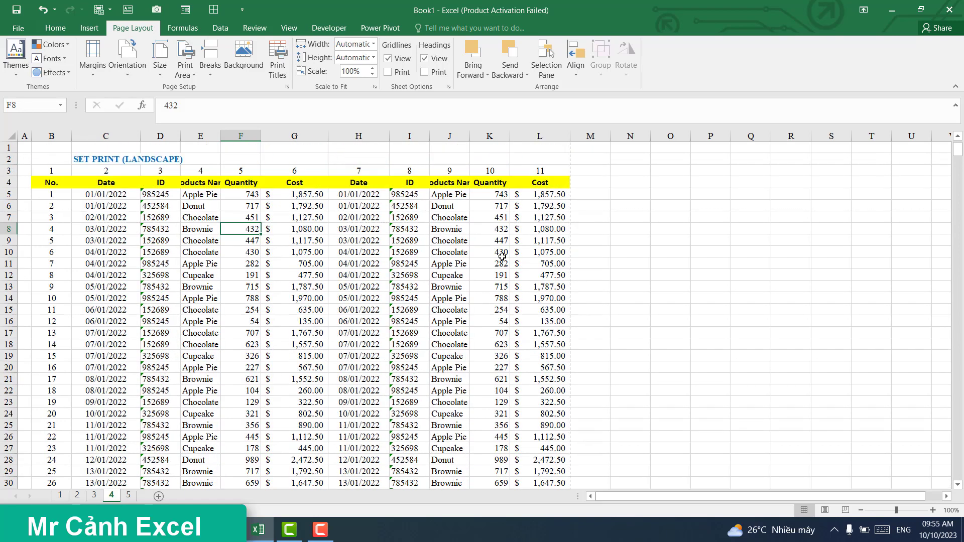
pyautogui.click(43, 9)
pyautogui.click(43, 9)
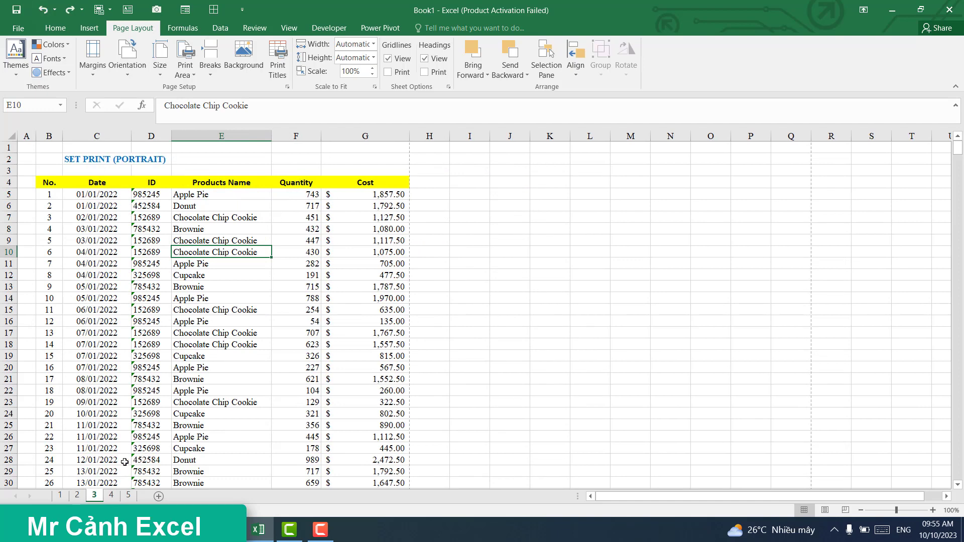
# Set sheet 4's Page Setup orientation back to Portrait so page 1 ends at column I
pyautogui.click(111, 495)
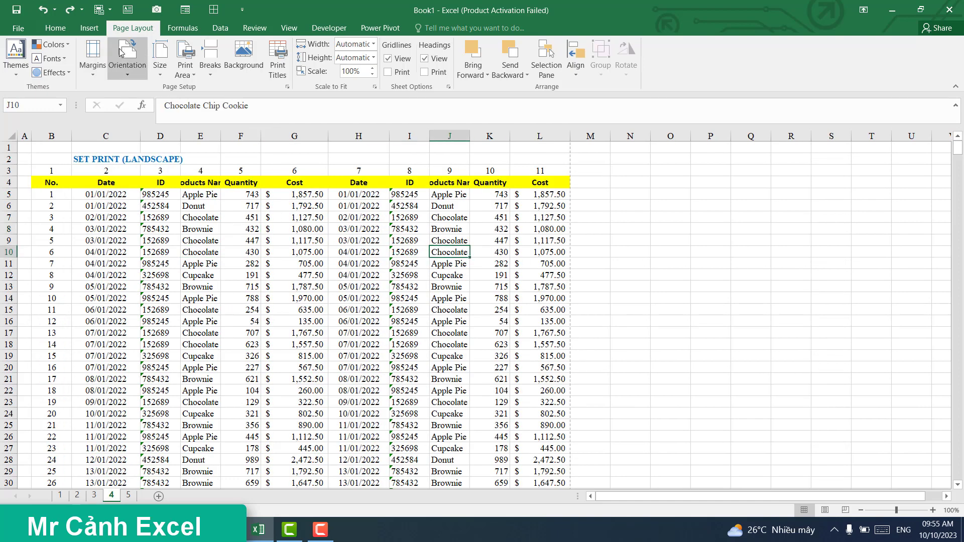
pyautogui.click(92, 58)
pyautogui.click(588, 165)
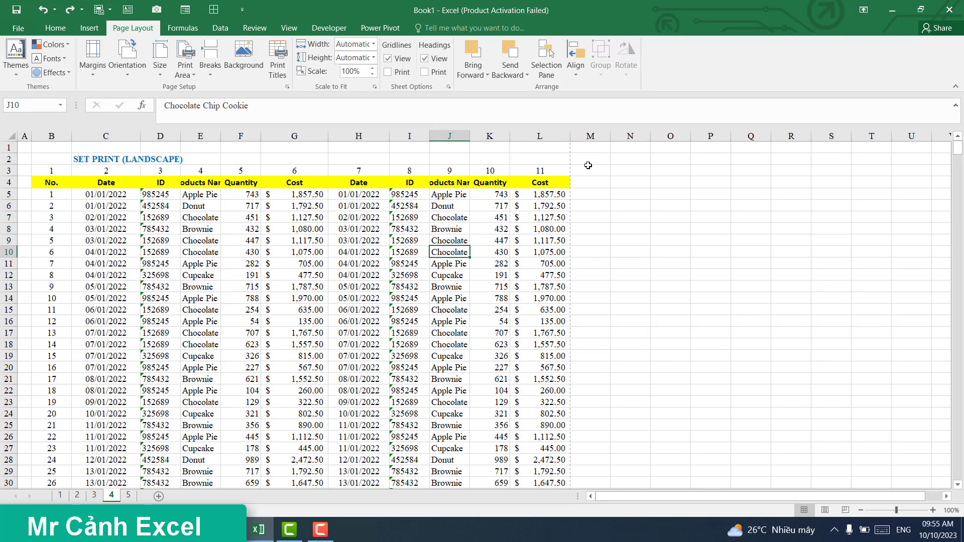
pyautogui.click(404, 166)
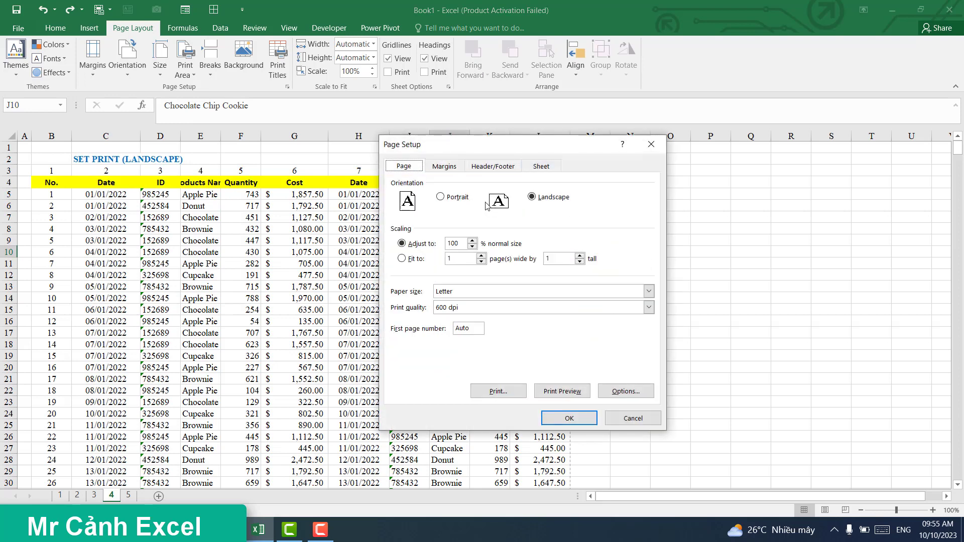
pyautogui.click(440, 196)
pyautogui.click(568, 418)
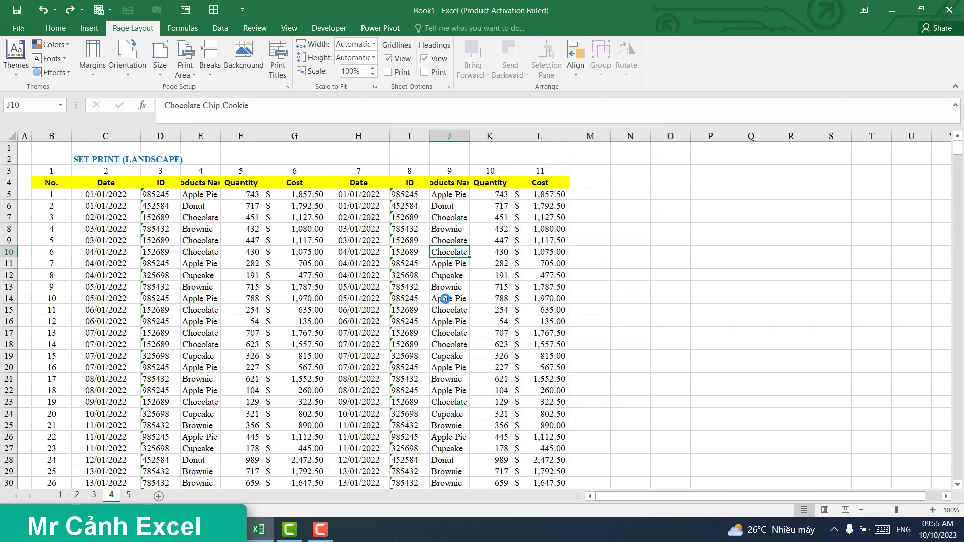
pyautogui.click(357, 266)
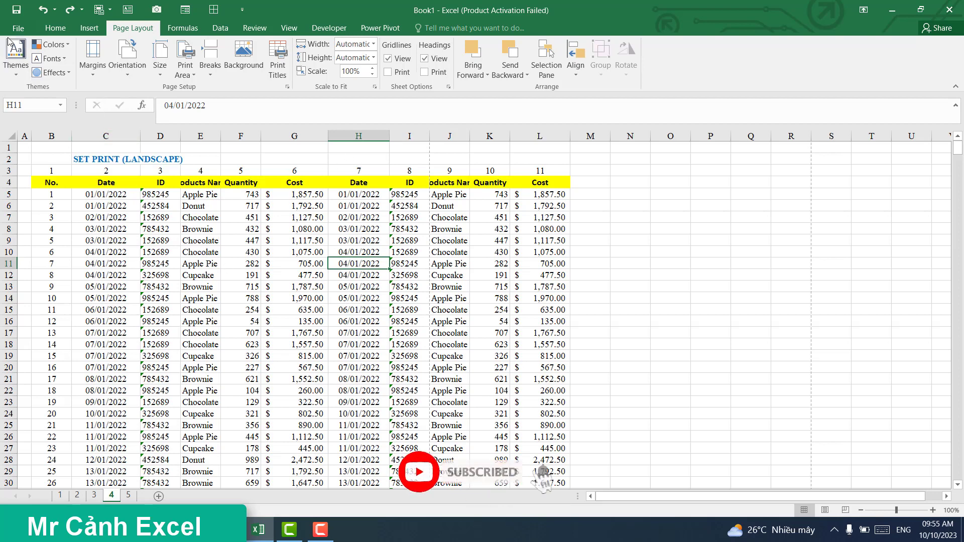
pyautogui.click(22, 28)
pyautogui.click(18, 161)
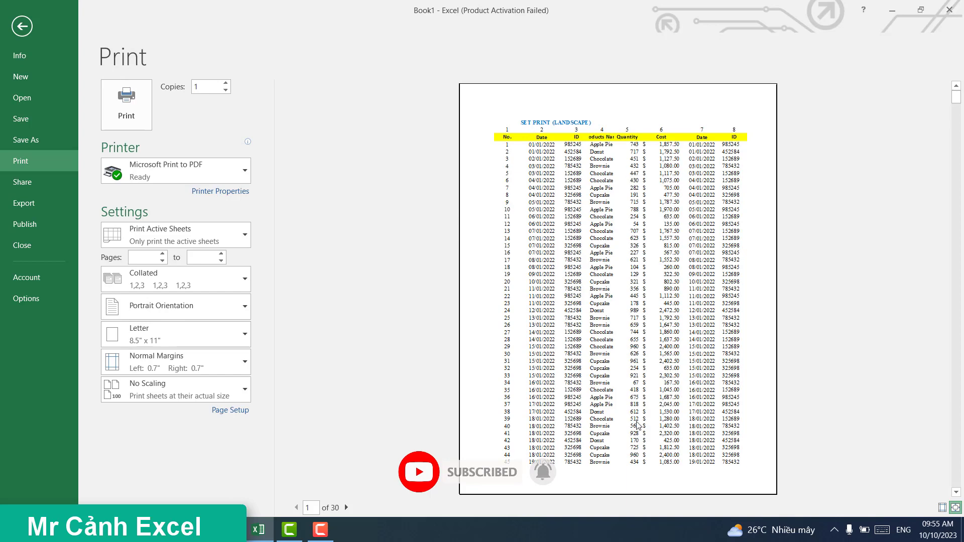
pyautogui.click(346, 508)
pyautogui.click(346, 507)
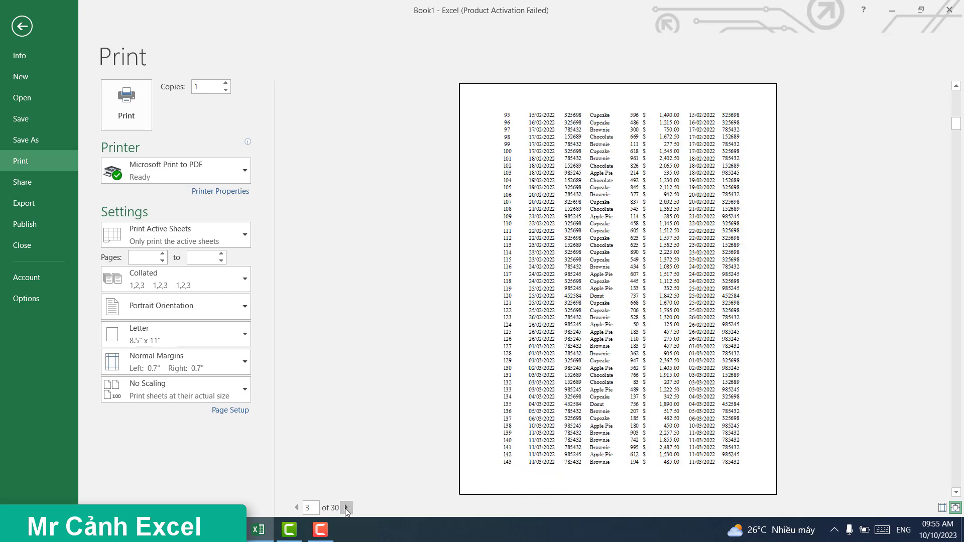
pyautogui.click(345, 507)
pyautogui.click(346, 508)
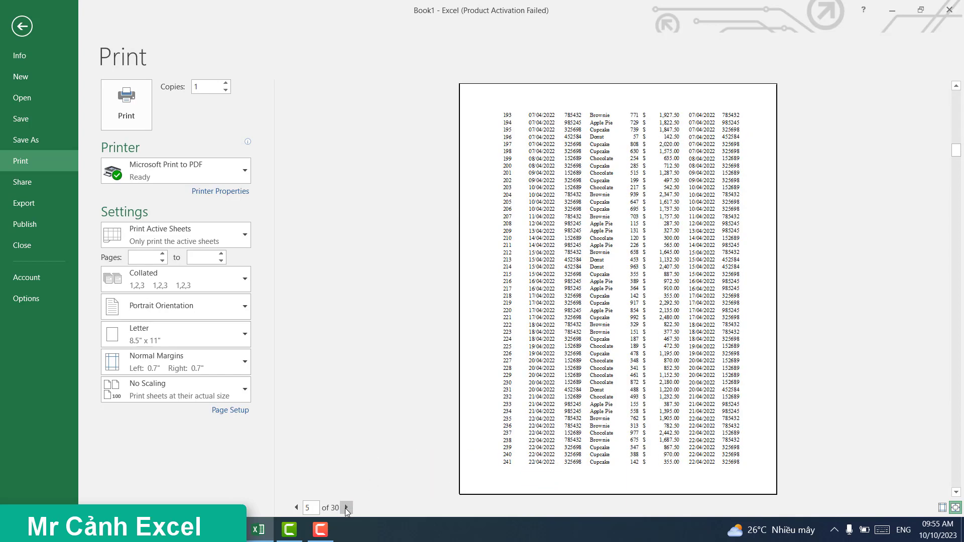
pyautogui.click(296, 508)
pyautogui.click(295, 508)
pyautogui.scroll(1, 477, 275)
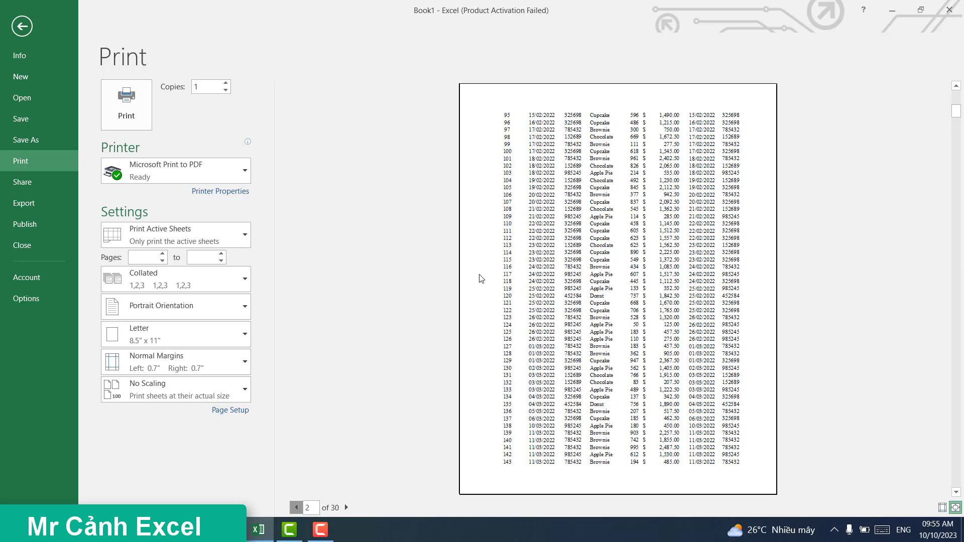
pyautogui.scroll(1, 477, 275)
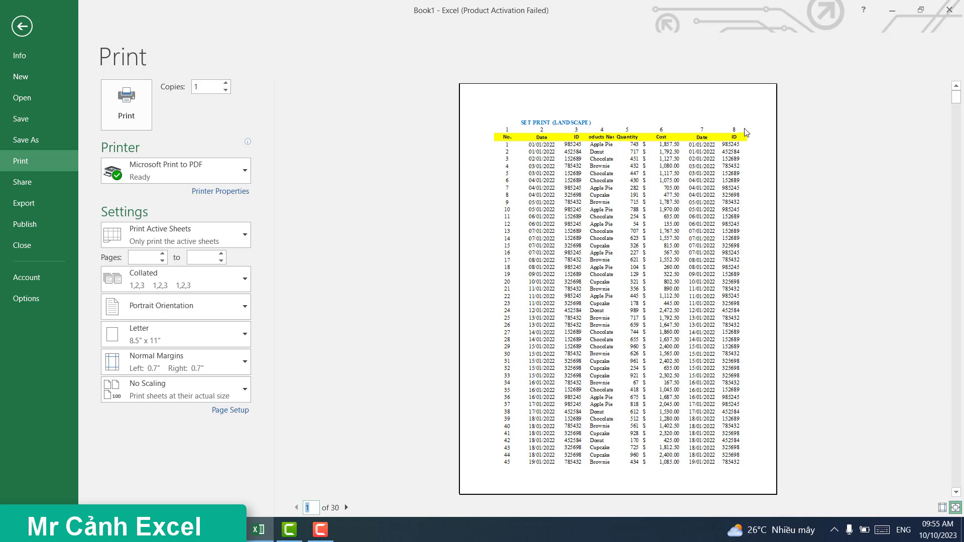
pyautogui.click(21, 26)
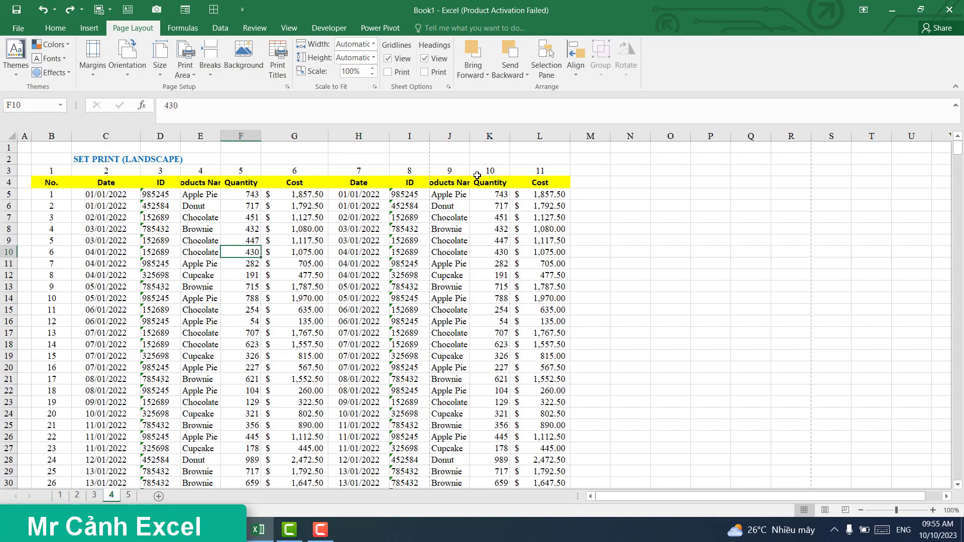
pyautogui.moveTo(453, 170); pyautogui.dragTo(537, 171)
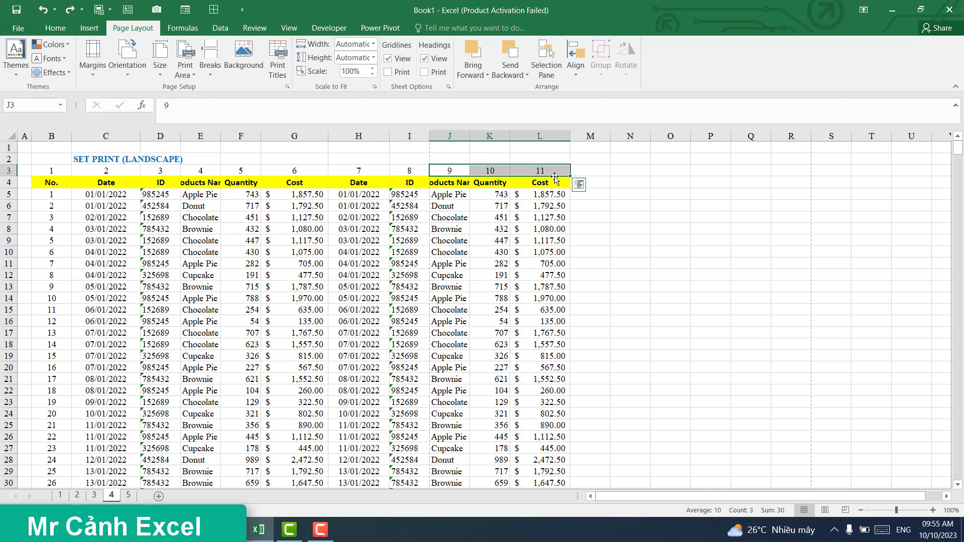
pyautogui.click(306, 229)
pyautogui.moveTo(48, 173); pyautogui.dragTo(523, 174)
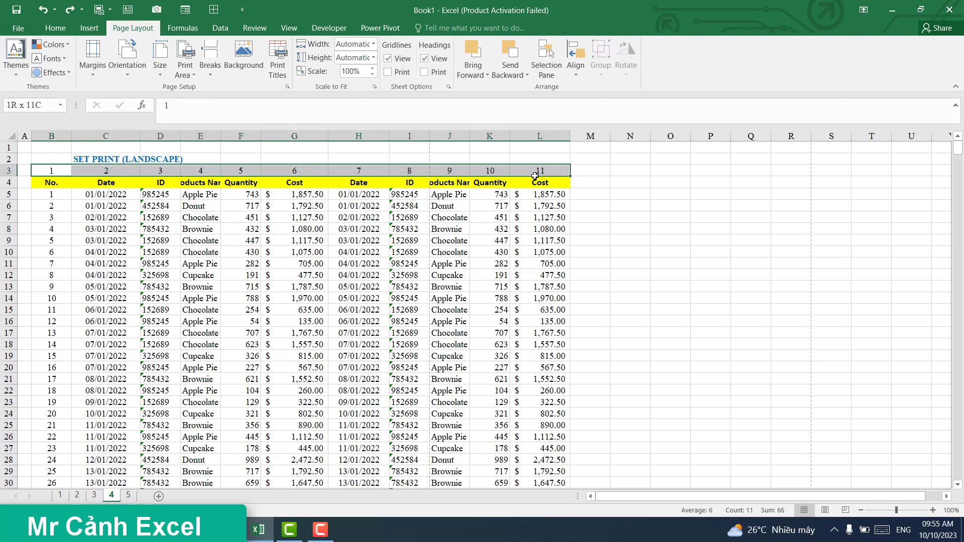
pyautogui.moveTo(535, 175); pyautogui.dragTo(522, 248)
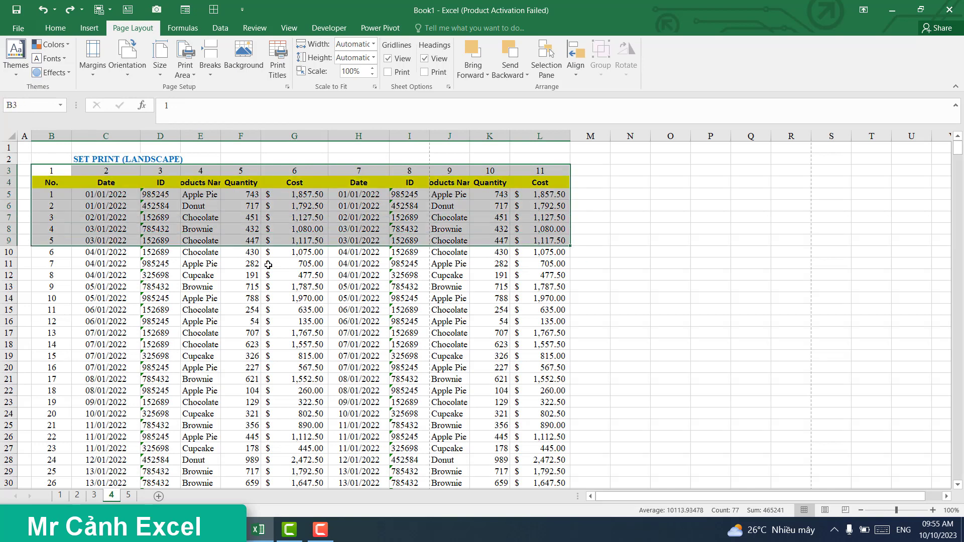
pyautogui.click(215, 245)
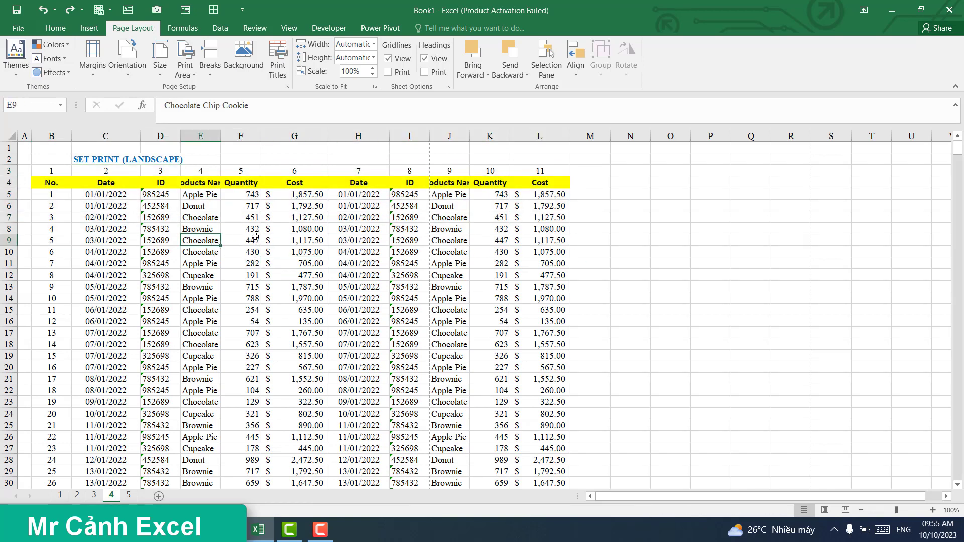
pyautogui.click(241, 220)
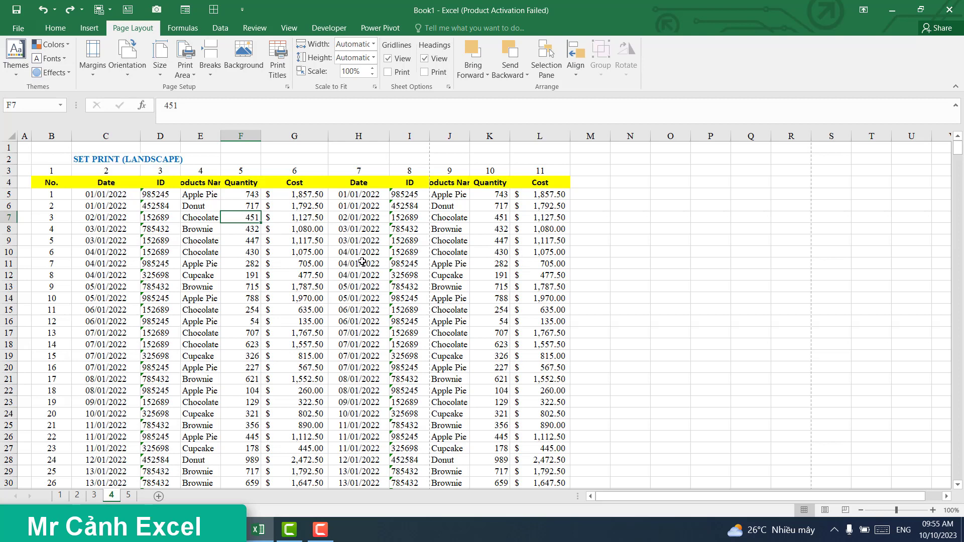
# Switch sheet 4 to Landscape in Page Setup so the first page ends after column L
pyautogui.click(282, 244)
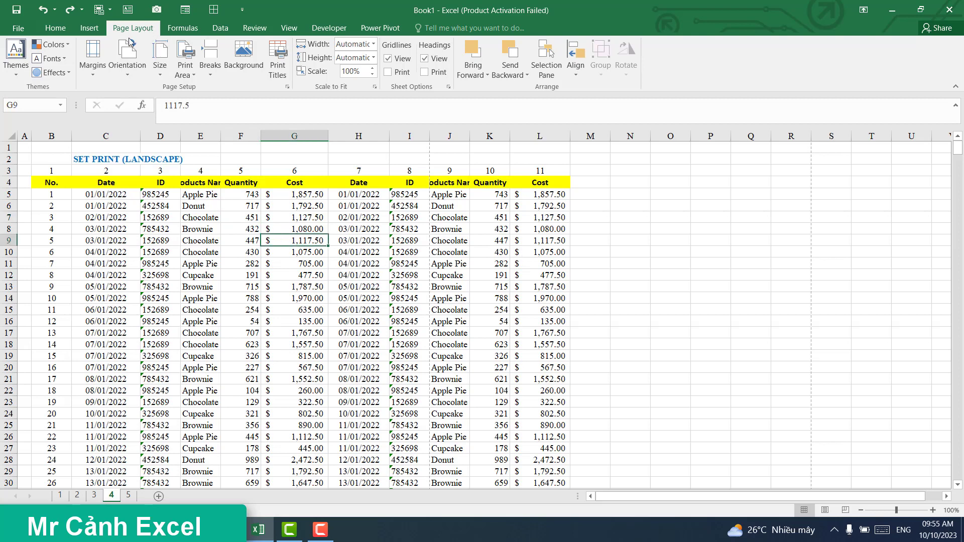
pyautogui.click(93, 58)
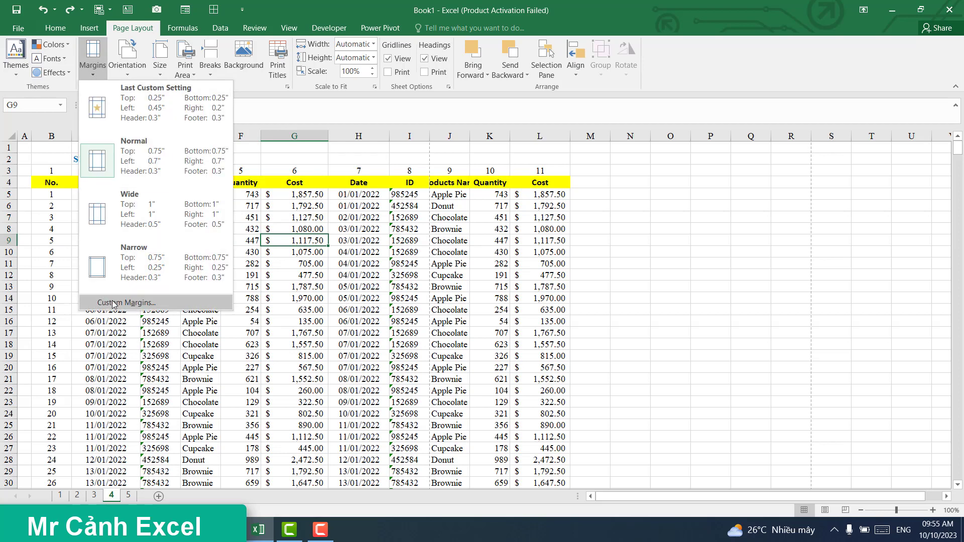
pyautogui.click(126, 302)
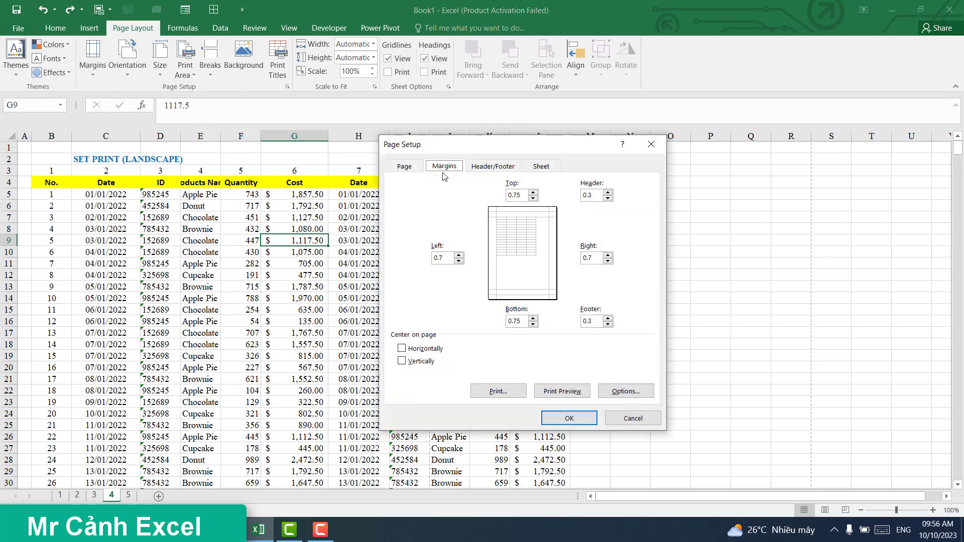
pyautogui.click(407, 168)
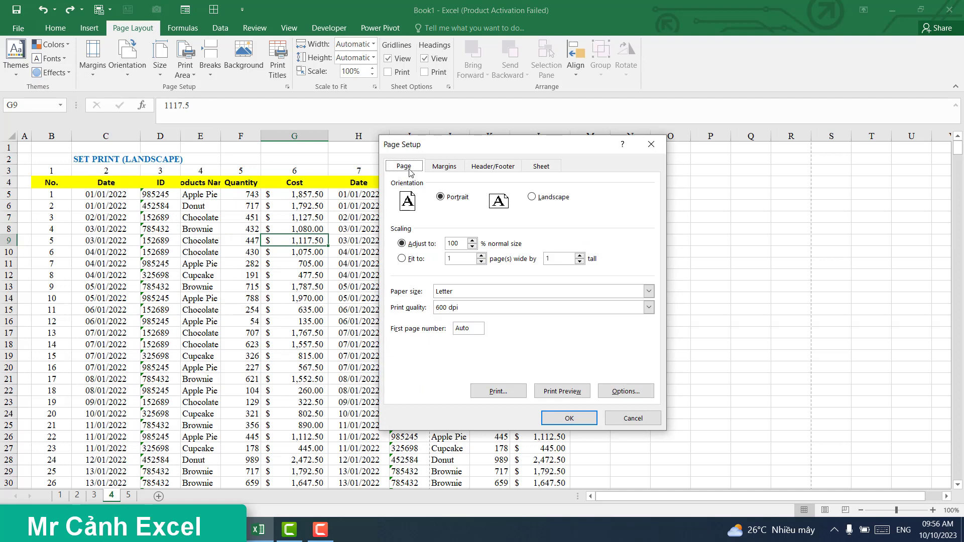
pyautogui.click(532, 197)
pyautogui.click(569, 418)
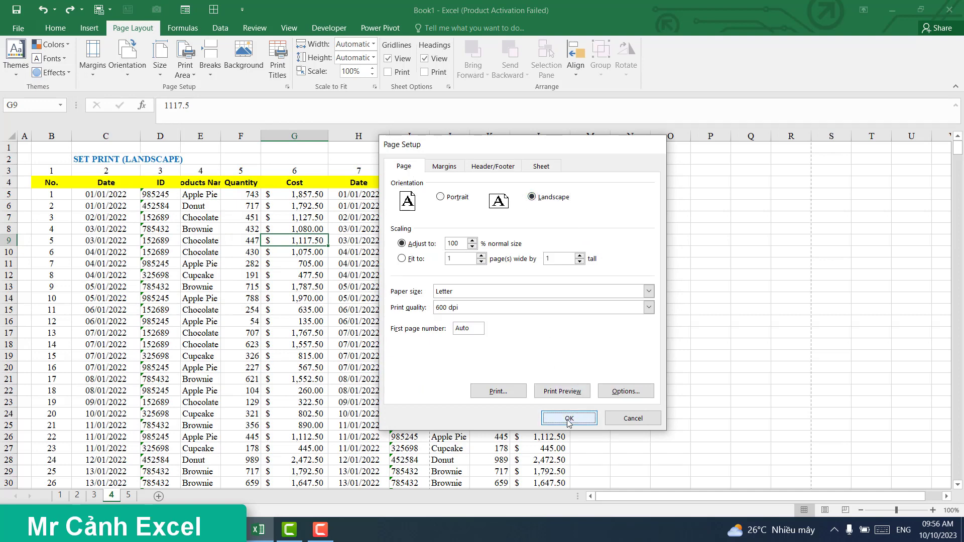
pyautogui.click(455, 241)
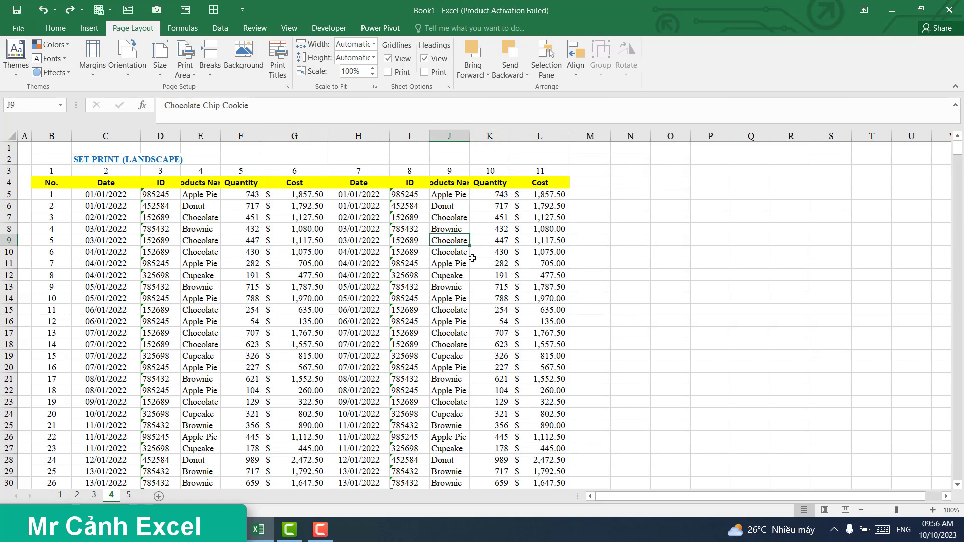
# Open File > Print to preview sheet 4 as 20 landscape pages through column L
pyautogui.scroll(-6, 293, 276)
pyautogui.scroll(-9, 301, 266)
pyautogui.scroll(13, 311, 259)
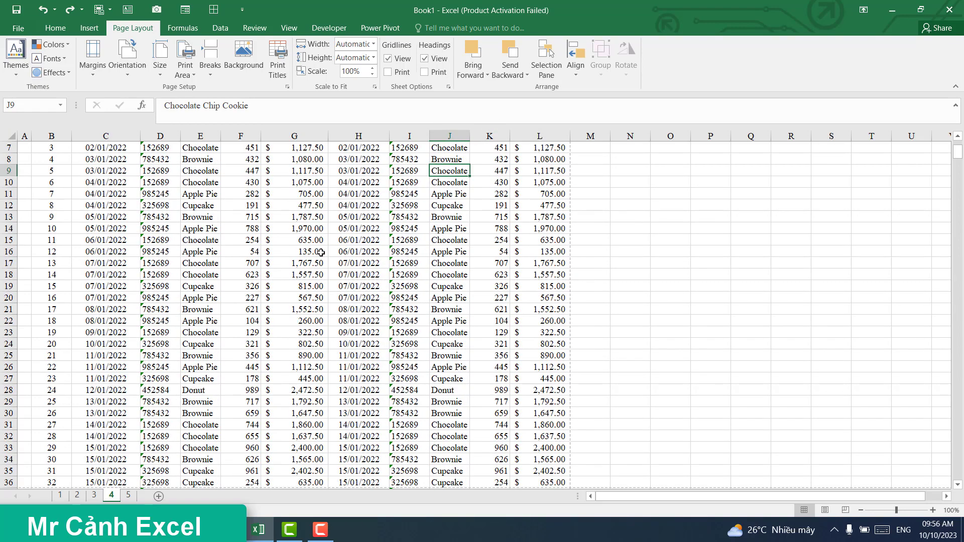
pyautogui.scroll(2, 321, 253)
pyautogui.click(296, 230)
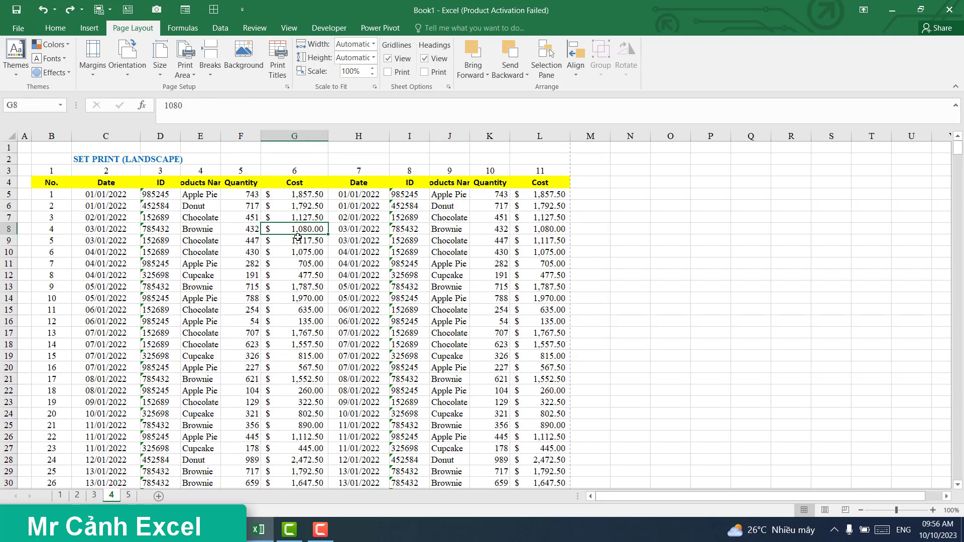
pyautogui.click(18, 29)
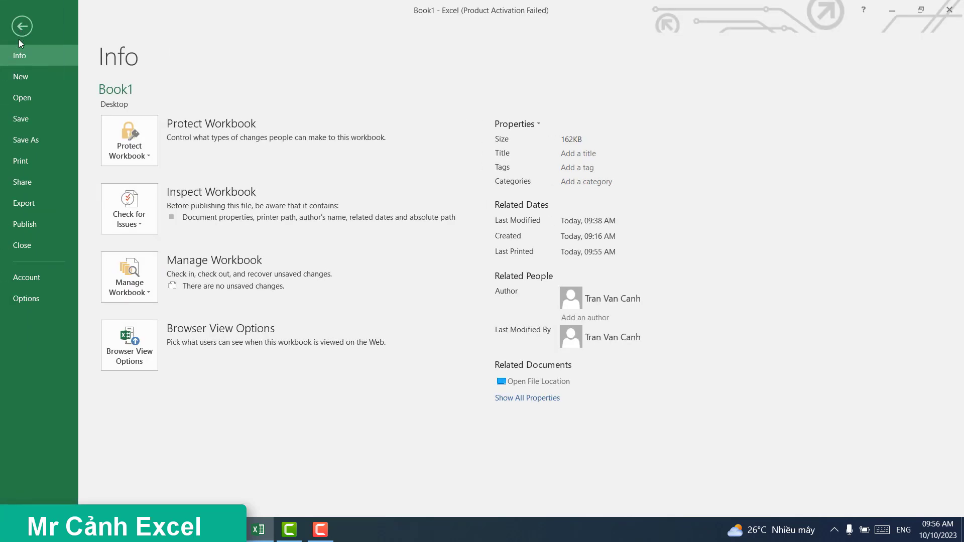
pyautogui.click(22, 166)
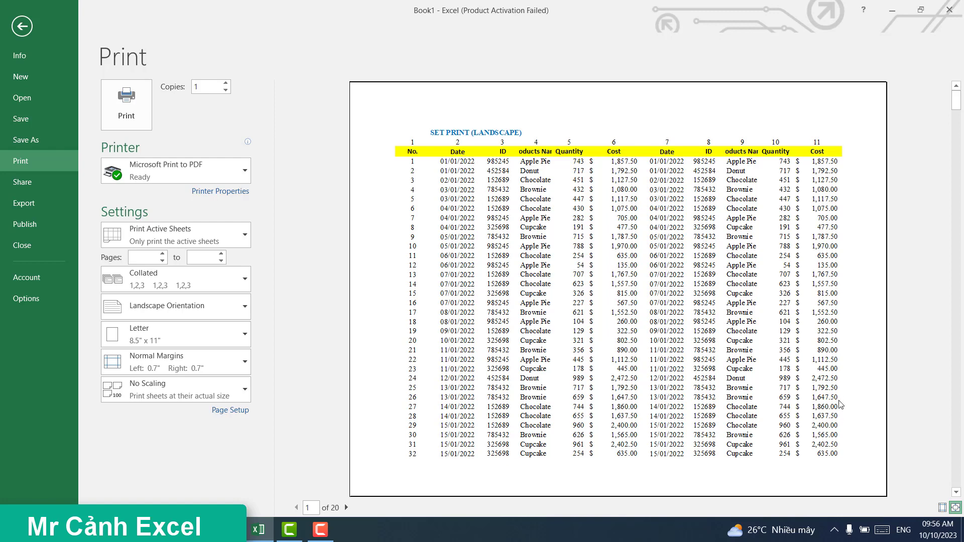
# Drag all four margins outward in print preview, giving 0.42" left and 0.41" right margins
pyautogui.click(942, 508)
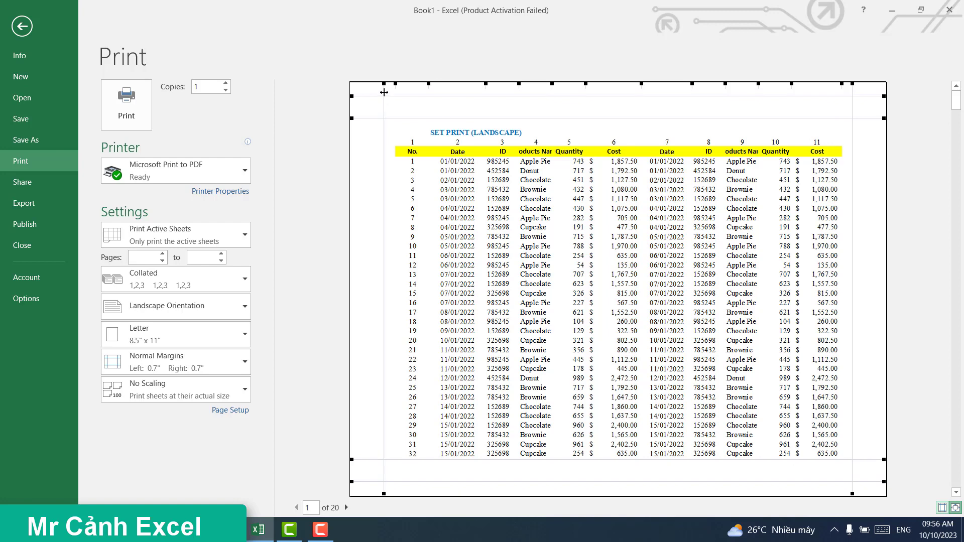
pyautogui.moveTo(384, 93); pyautogui.dragTo(384, 92)
pyautogui.moveTo(383, 92); pyautogui.dragTo(371, 93)
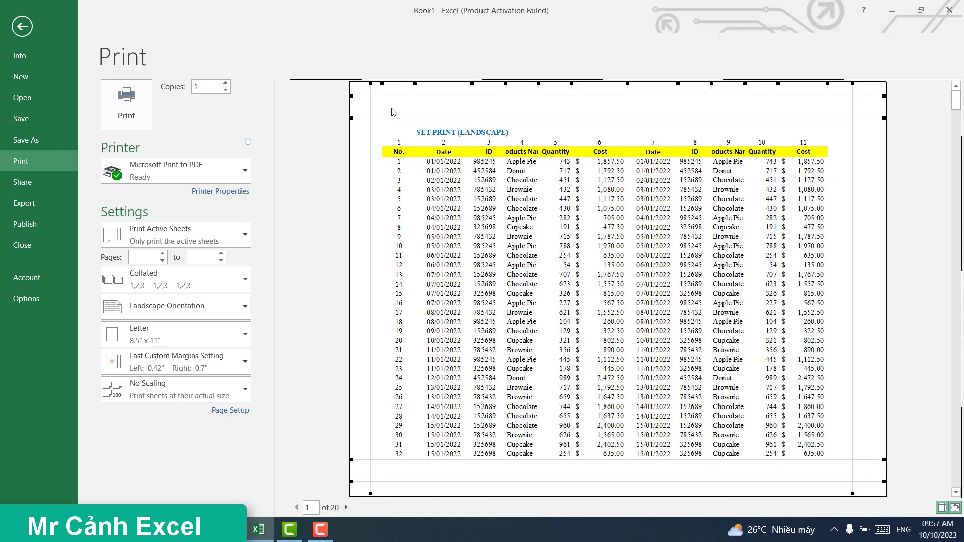
pyautogui.moveTo(383, 86); pyautogui.dragTo(373, 86)
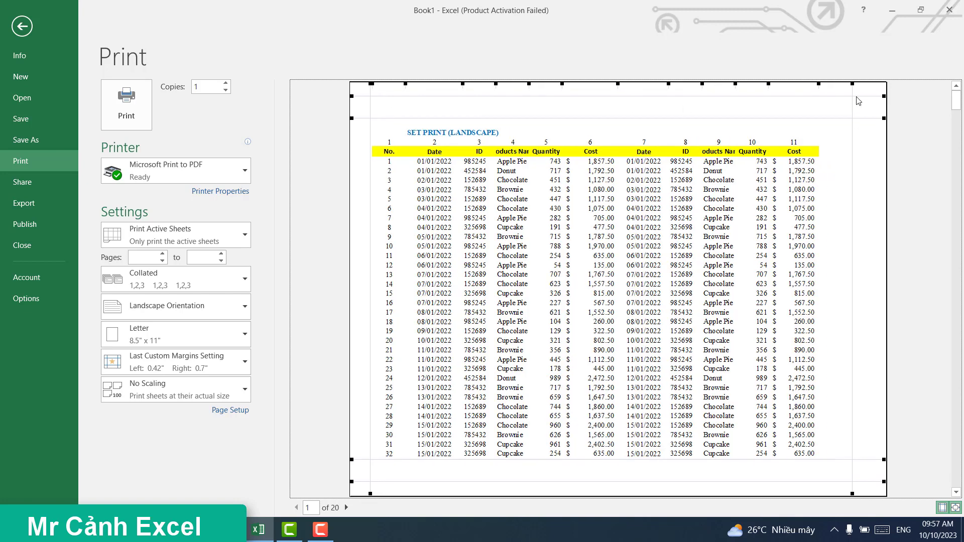
pyautogui.moveTo(852, 86)
pyautogui.mouseDown()
pyautogui.moveTo(867, 91)
pyautogui.moveTo(853, 96)
pyautogui.mouseUp()
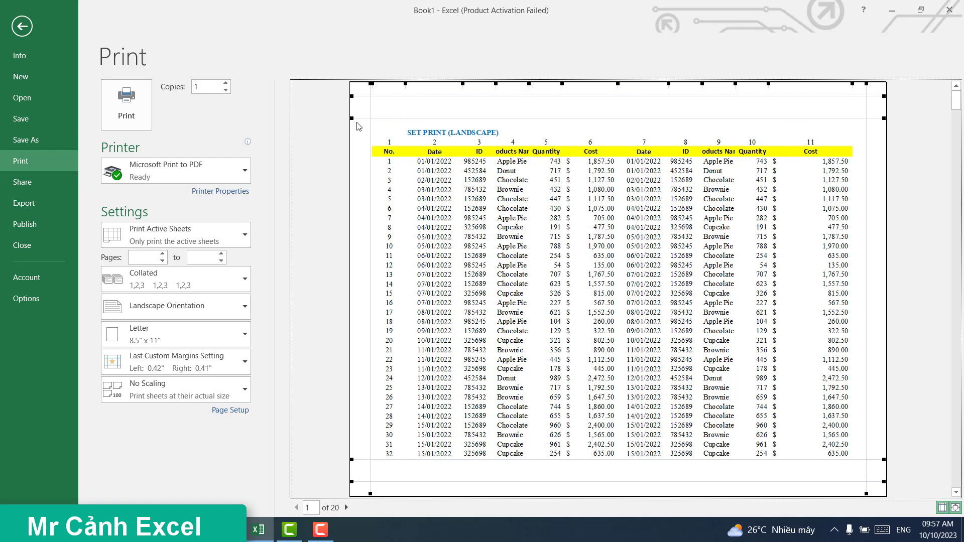
pyautogui.moveTo(353, 118); pyautogui.dragTo(354, 103)
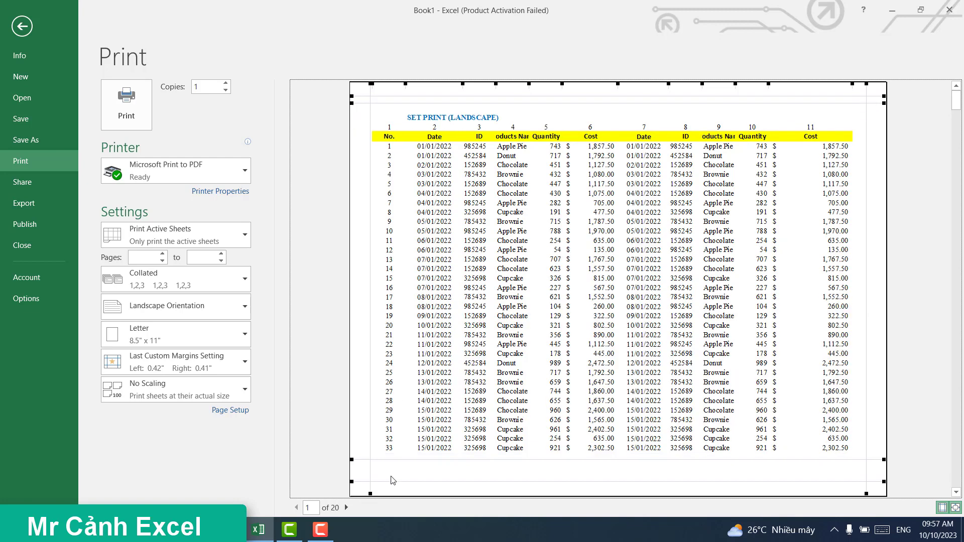
pyautogui.moveTo(352, 460); pyautogui.dragTo(353, 475)
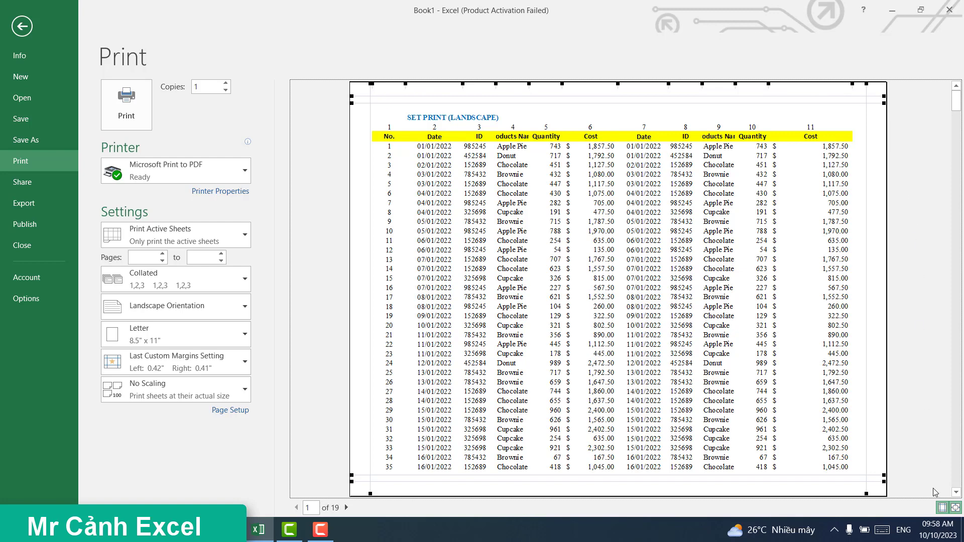
pyautogui.click(942, 508)
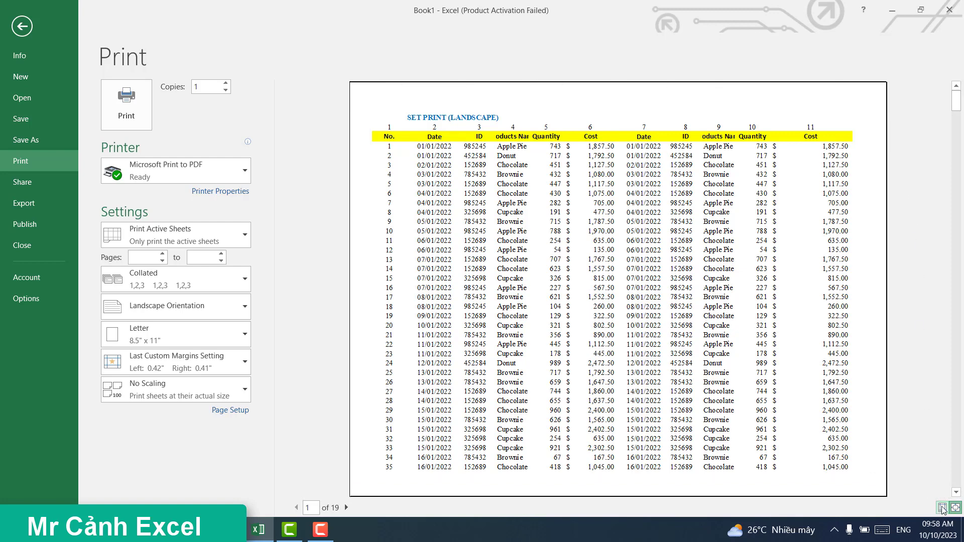
# Return to the worksheet and switch to the CUSTOM PRINT sheet (sheet 5)
pyautogui.click(22, 27)
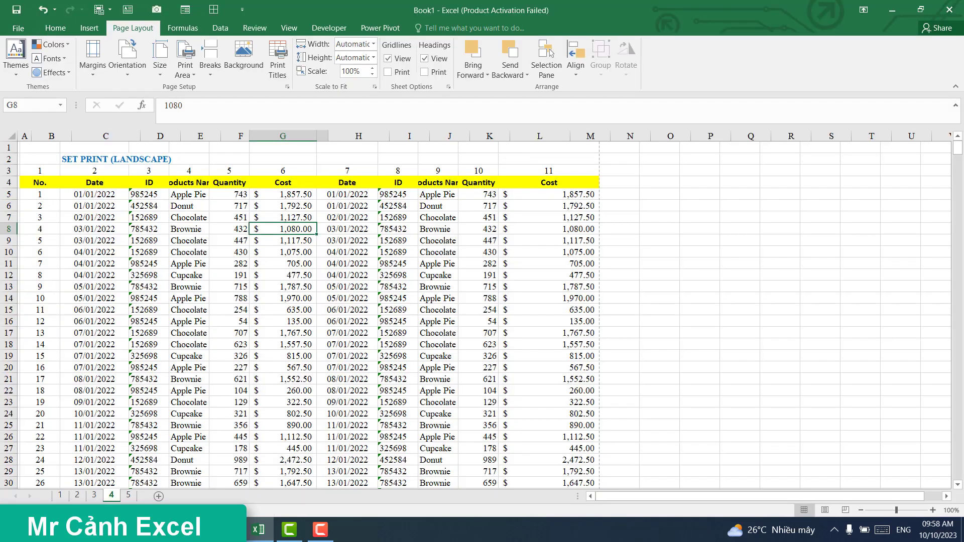
pyautogui.click(203, 344)
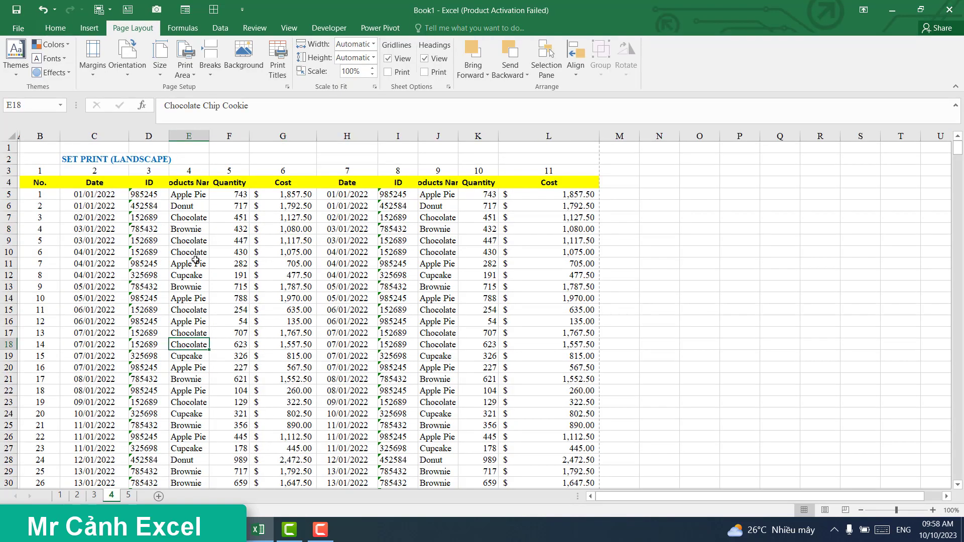
pyautogui.click(94, 495)
pyautogui.click(111, 495)
pyautogui.click(94, 495)
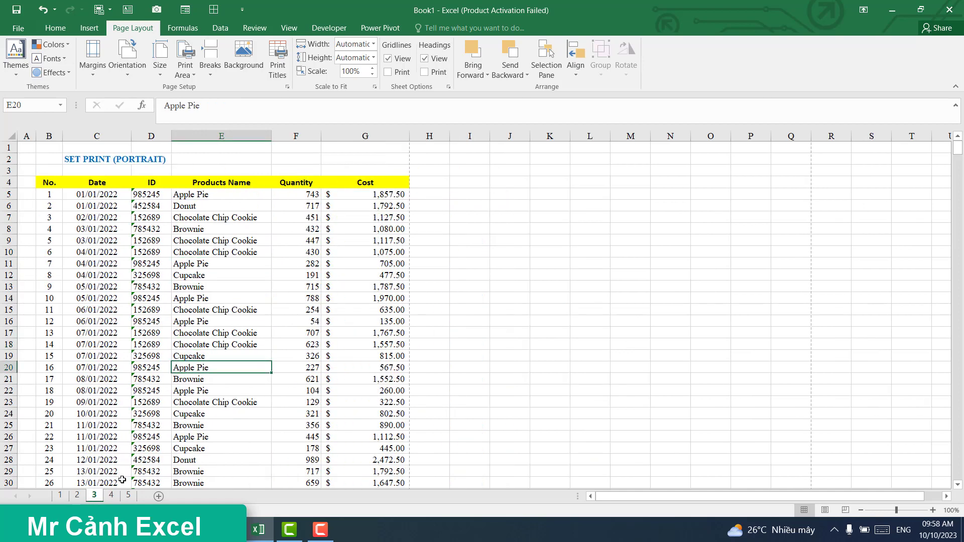
pyautogui.click(111, 496)
pyautogui.click(128, 496)
pyautogui.click(273, 285)
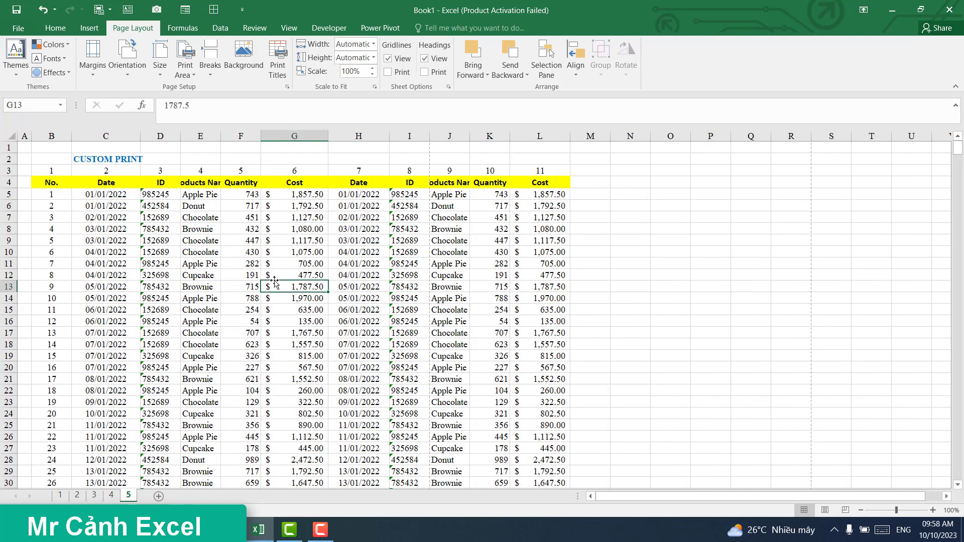
pyautogui.scroll(-4, 341, 270)
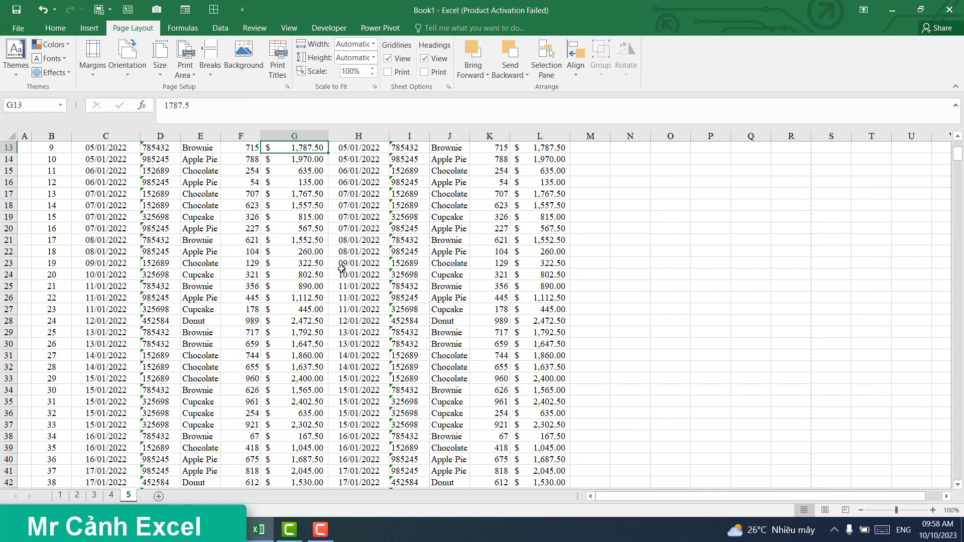
pyautogui.scroll(4, 341, 269)
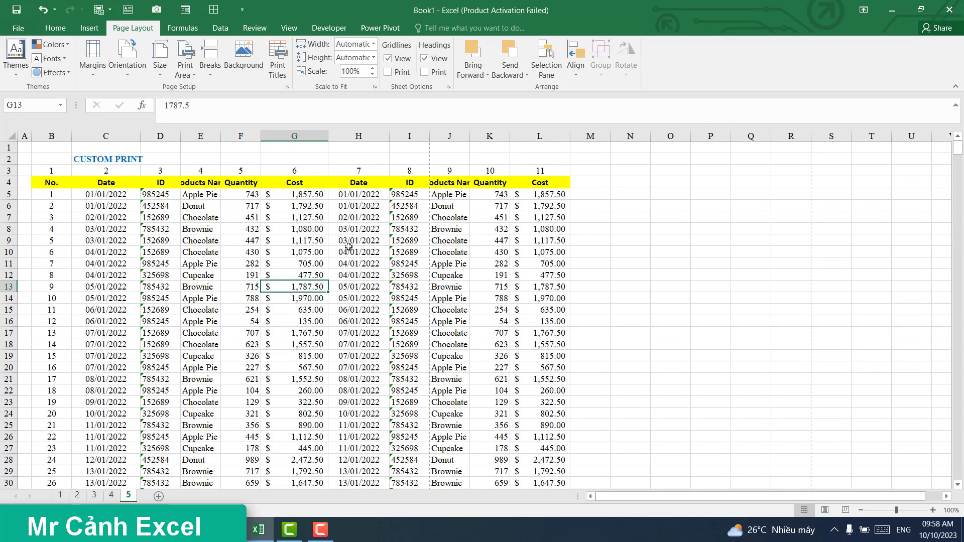
pyautogui.scroll(-5, 349, 247)
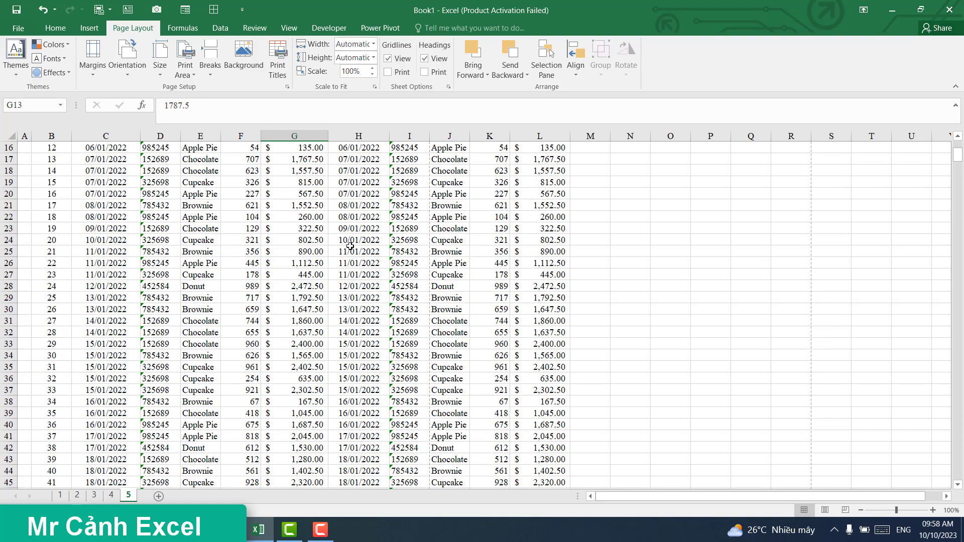
pyautogui.scroll(-5, 349, 247)
pyautogui.scroll(5, 349, 246)
pyautogui.scroll(5, 350, 245)
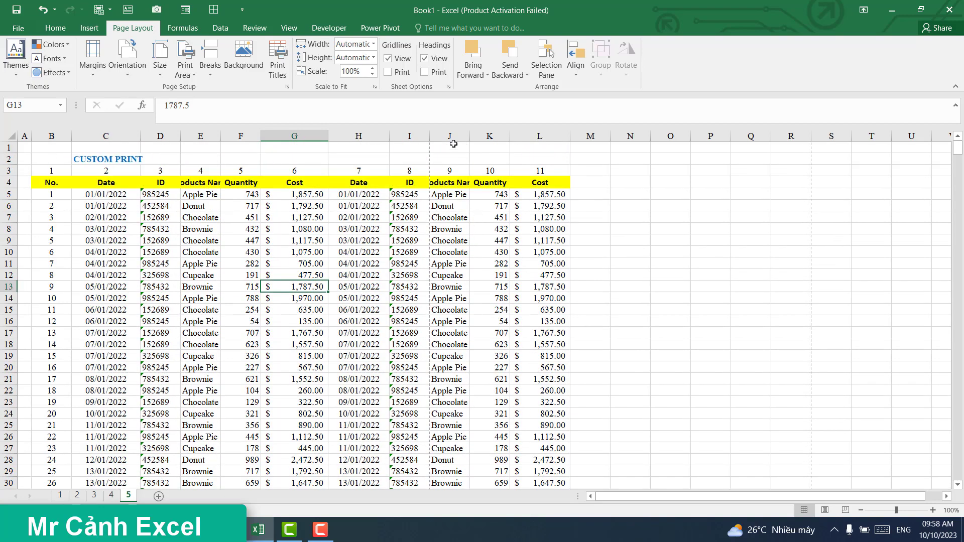
# Widen column E so full product names like 'Chocolate Chip Cookie' show
pyautogui.click(262, 218)
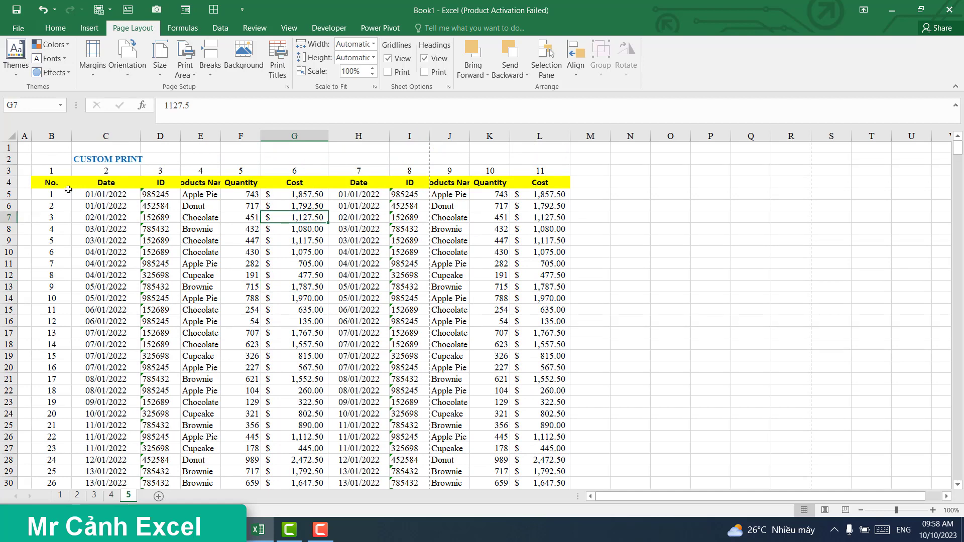
pyautogui.moveTo(53, 171); pyautogui.dragTo(532, 167)
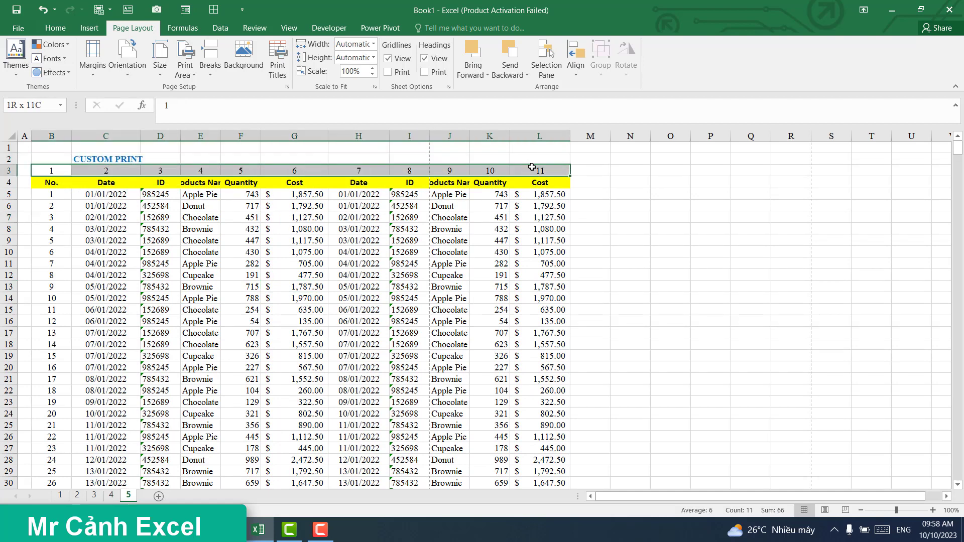
pyautogui.click(384, 262)
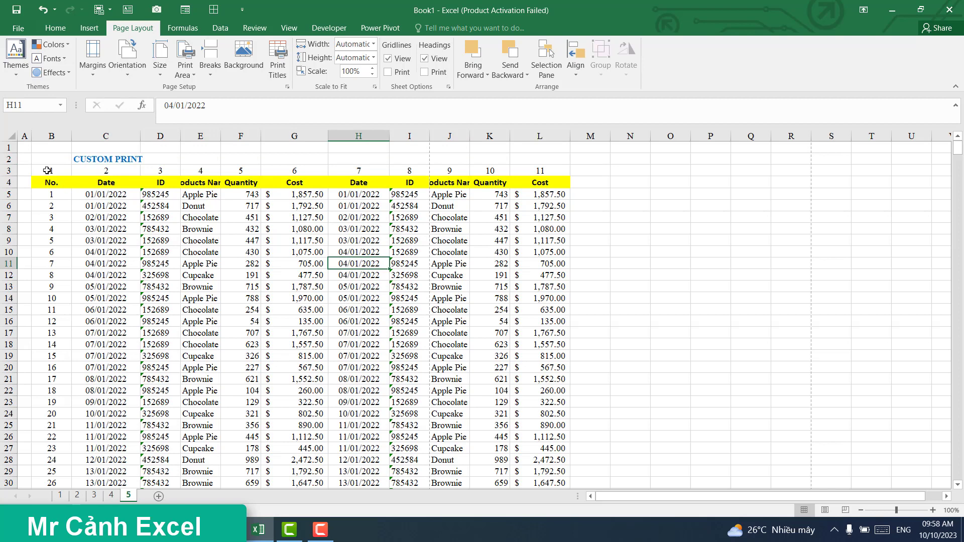
pyautogui.moveTo(47, 171); pyautogui.dragTo(542, 171)
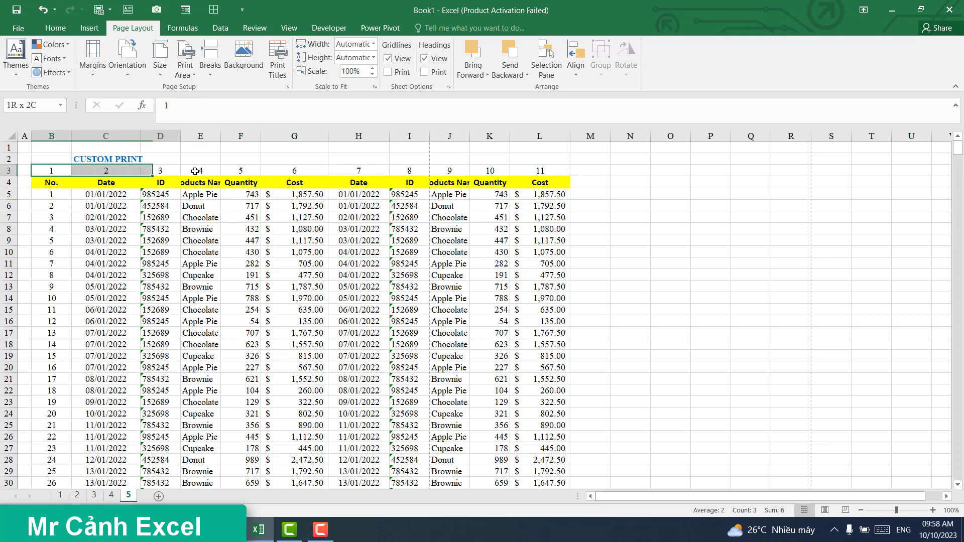
pyautogui.click(344, 243)
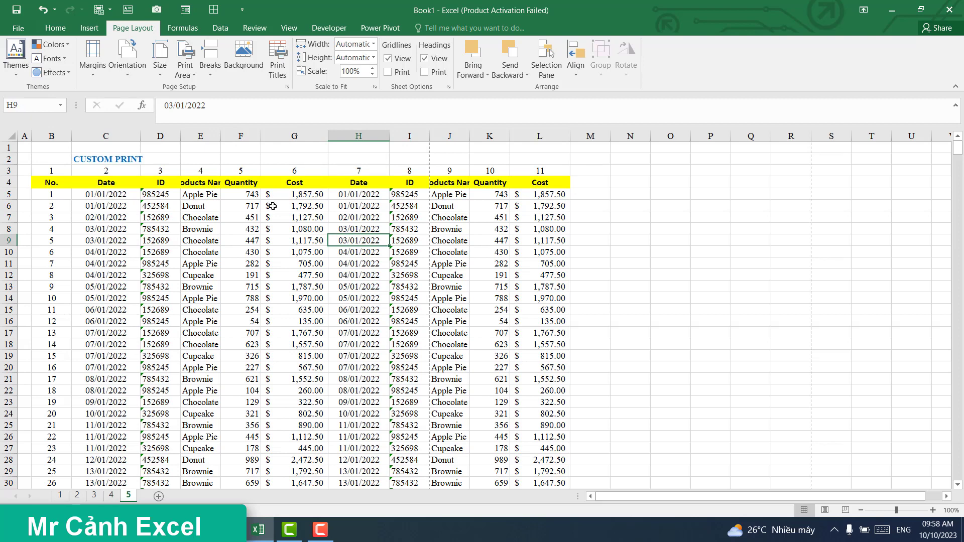
pyautogui.moveTo(221, 136)
pyautogui.mouseDown()
pyautogui.moveTo(263, 151)
pyautogui.moveTo(296, 137)
pyautogui.moveTo(278, 137)
pyautogui.mouseUp()
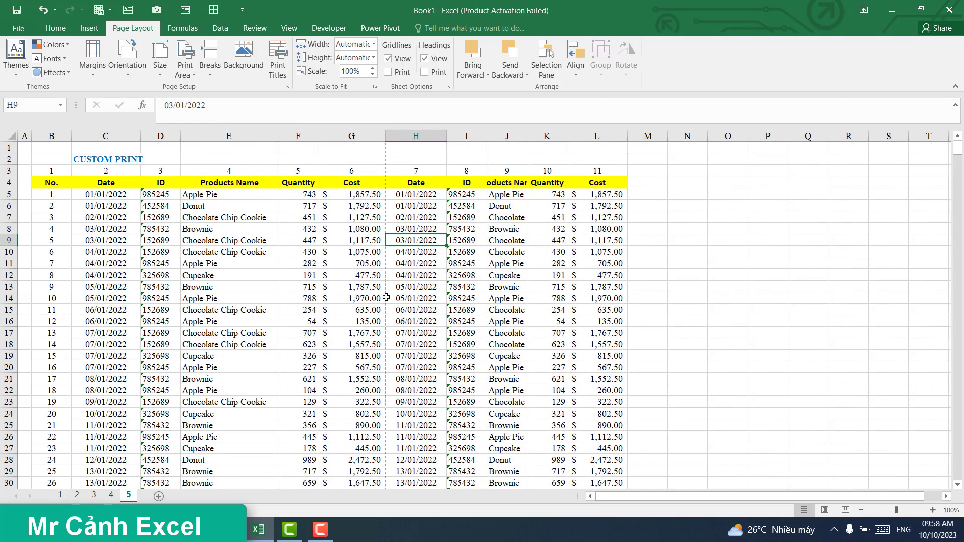
# Hide columns H through J on the CUSTOM PRINT sheet
pyautogui.click(389, 298)
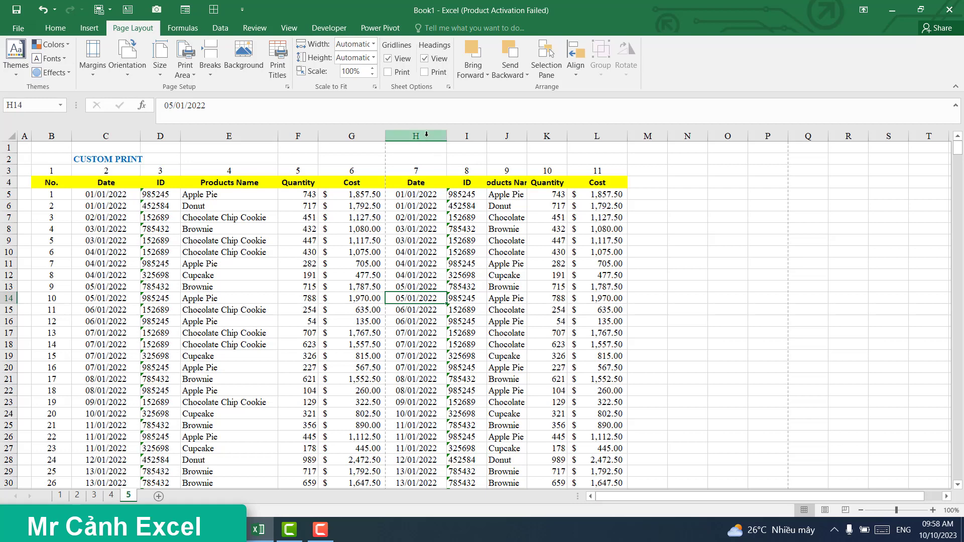
pyautogui.moveTo(425, 136); pyautogui.dragTo(499, 143)
pyautogui.rightClick(495, 172)
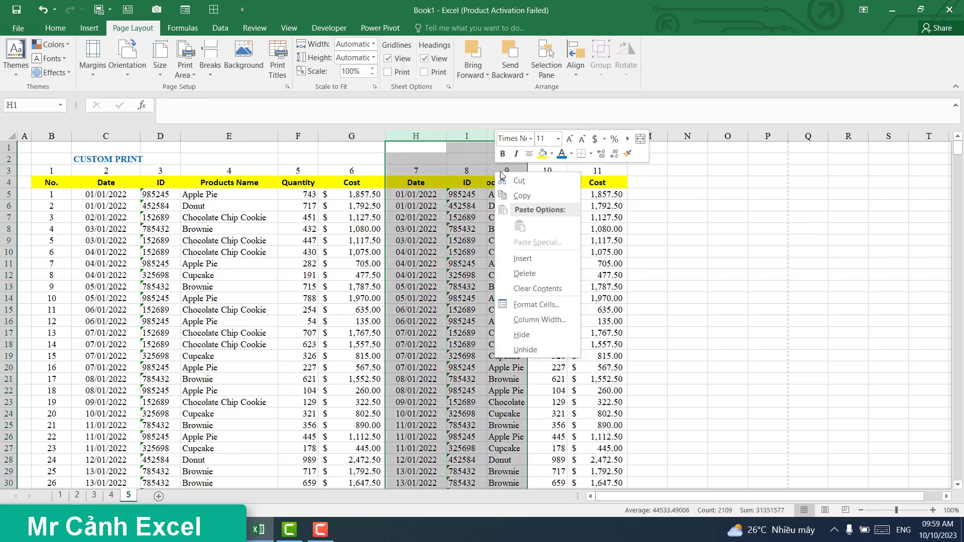
pyautogui.click(519, 335)
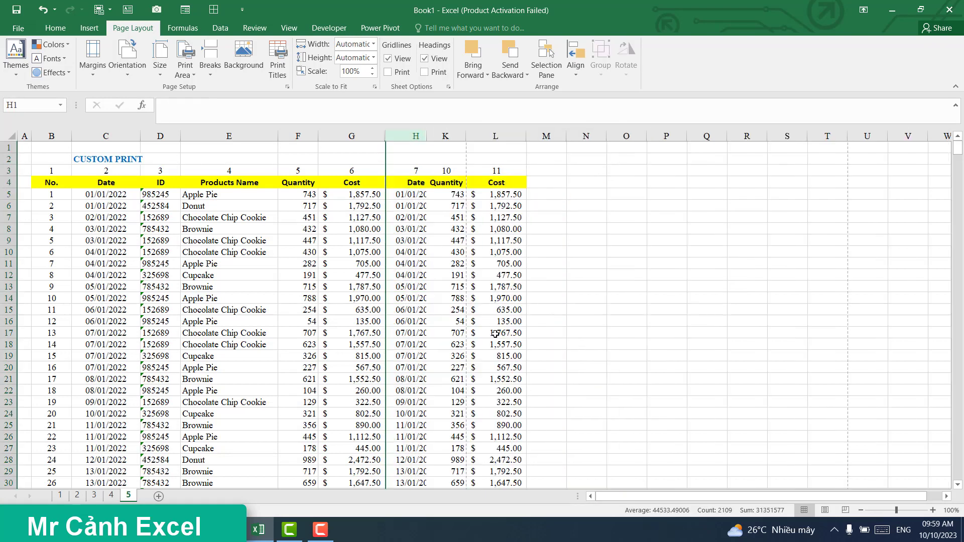
pyautogui.click(574, 322)
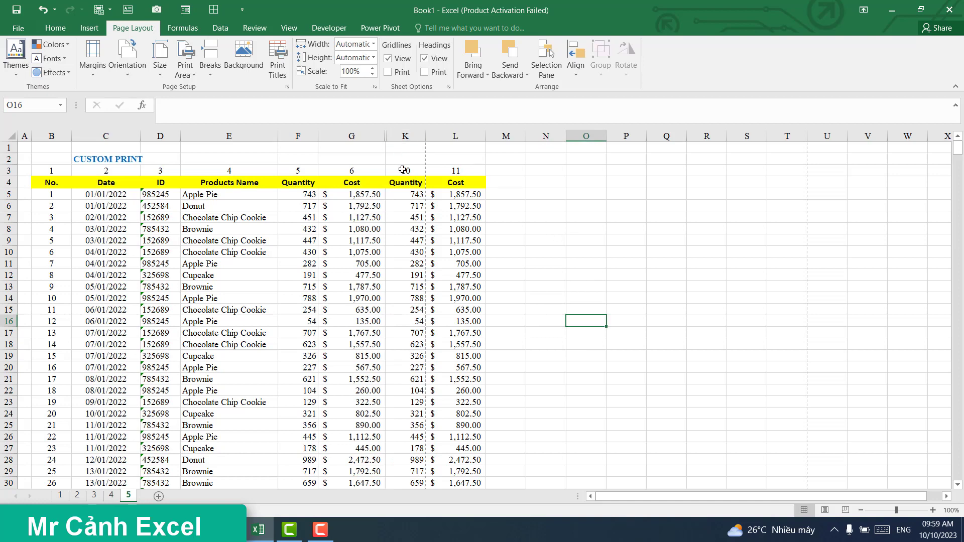
# Select columns B through L to review the table after hiding
pyautogui.moveTo(50, 171)
pyautogui.mouseDown()
pyautogui.moveTo(167, 172)
pyautogui.moveTo(323, 233)
pyautogui.mouseUp()
pyautogui.click(323, 233)
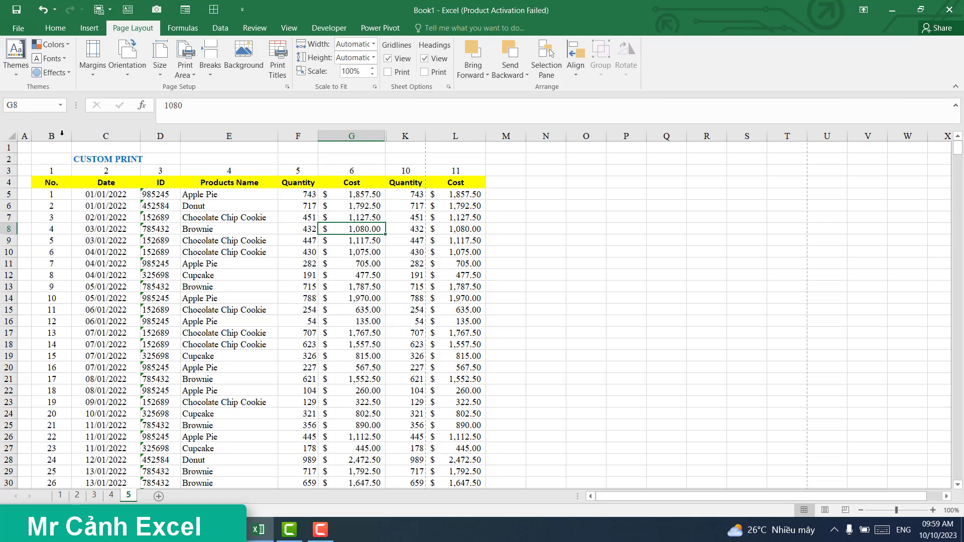
pyautogui.moveTo(62, 133); pyautogui.dragTo(407, 136)
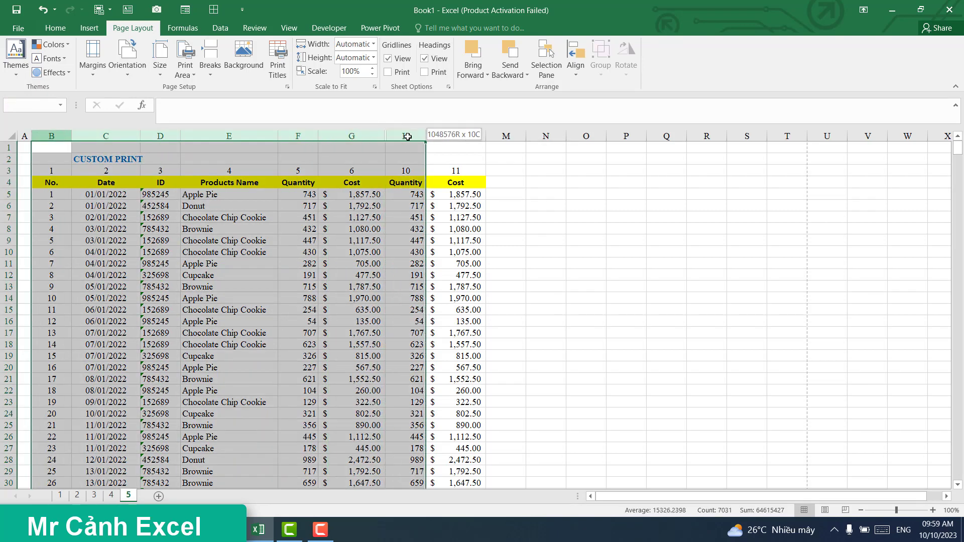
pyautogui.click(454, 137)
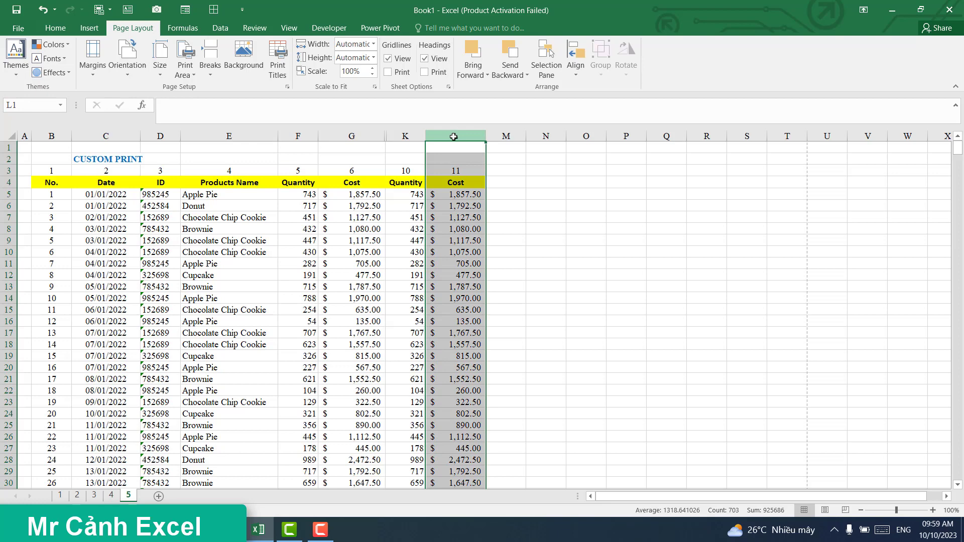
pyautogui.click(454, 263)
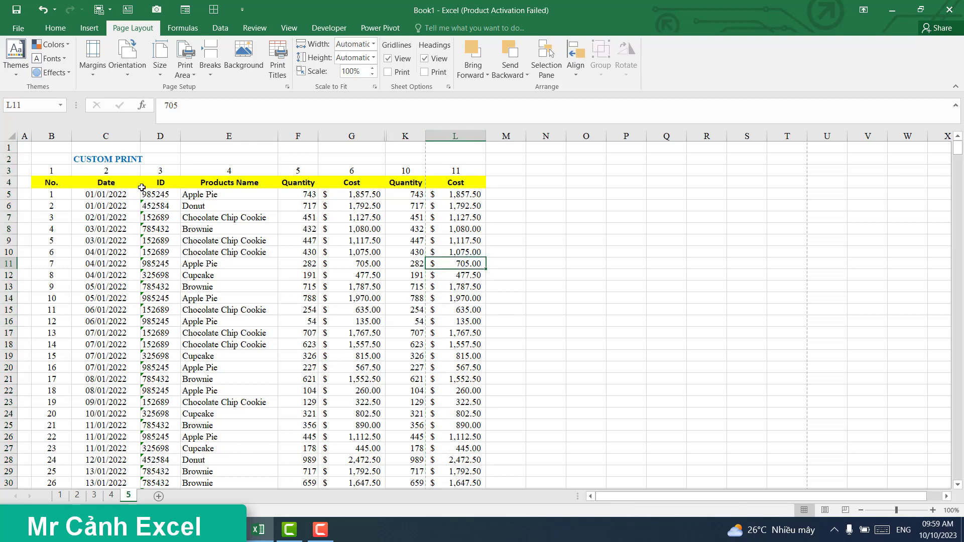
# Open File > Print, page through all 30 portrait preview pages, then return to the sheet
pyautogui.click(18, 30)
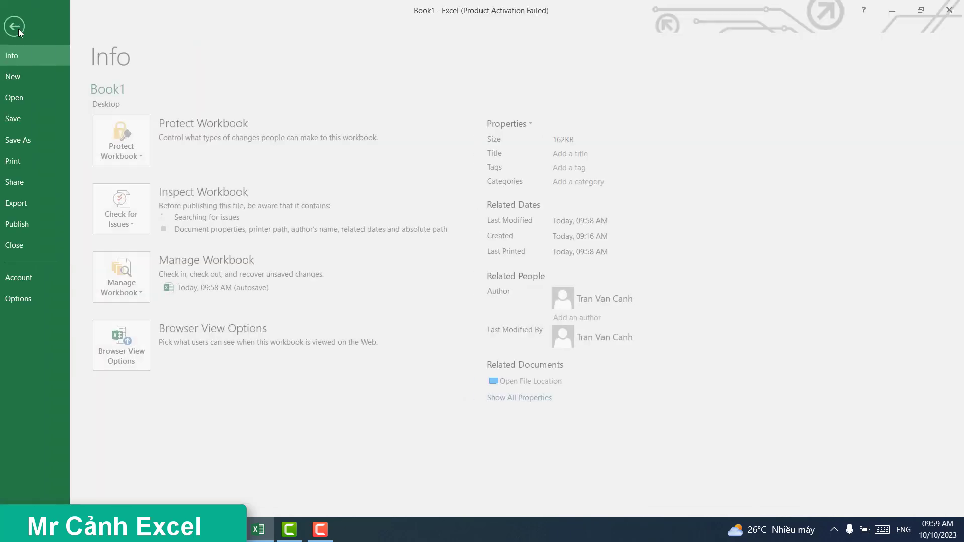
pyautogui.click(20, 161)
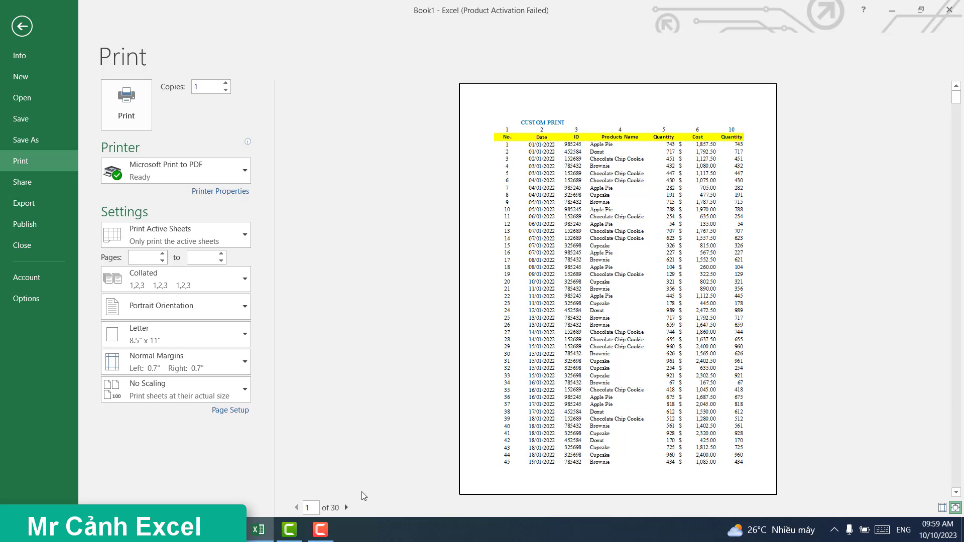
pyautogui.click(347, 507)
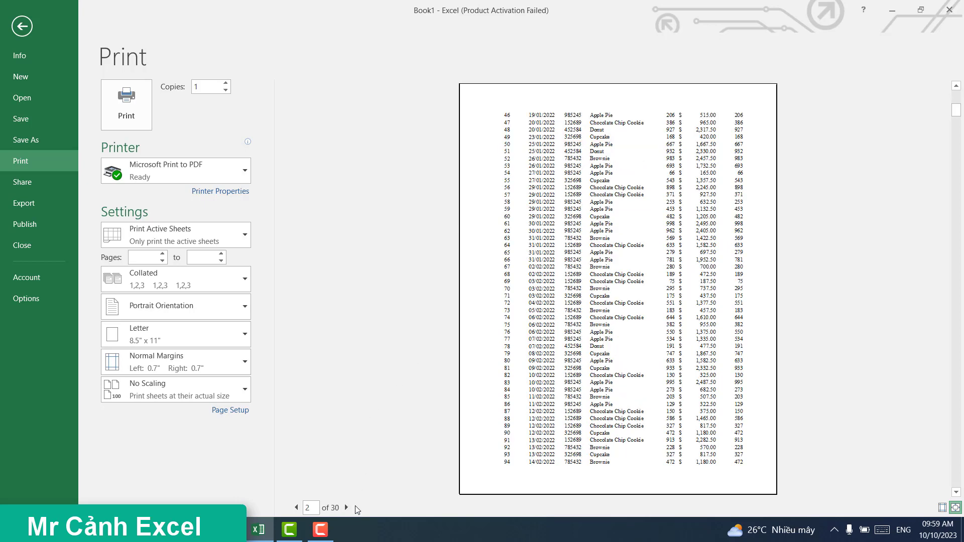
pyautogui.click(346, 508)
pyautogui.click(345, 508)
pyautogui.click(346, 508)
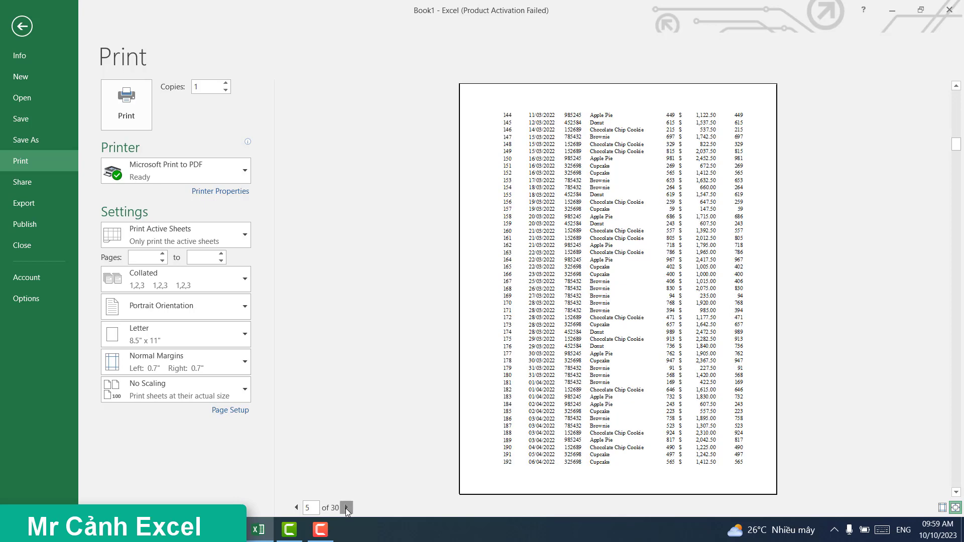
pyautogui.click(345, 508)
pyautogui.click(345, 508)
pyautogui.click(346, 508)
pyautogui.click(345, 508)
pyautogui.click(345, 508)
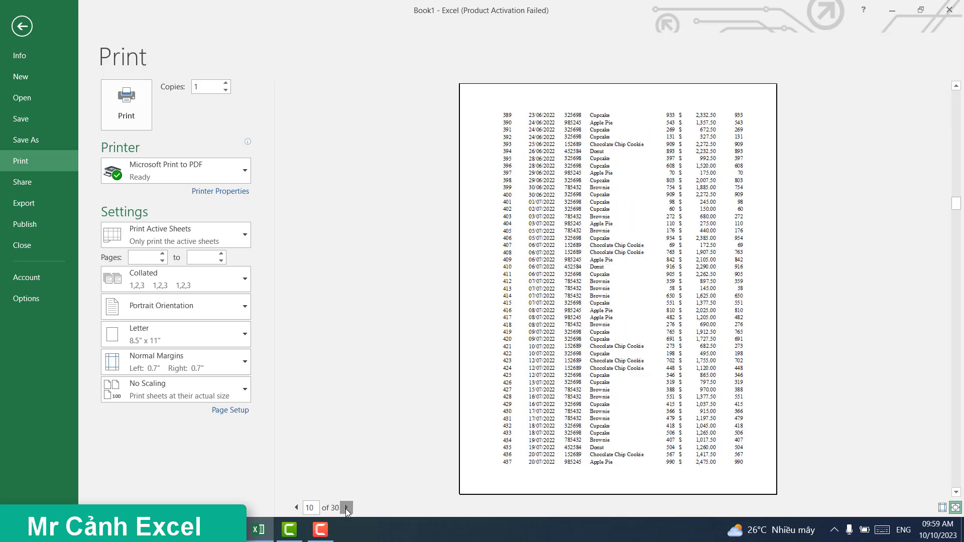
pyautogui.click(345, 508)
pyautogui.click(346, 508)
pyautogui.click(346, 508)
pyautogui.click(345, 508)
pyautogui.click(346, 508)
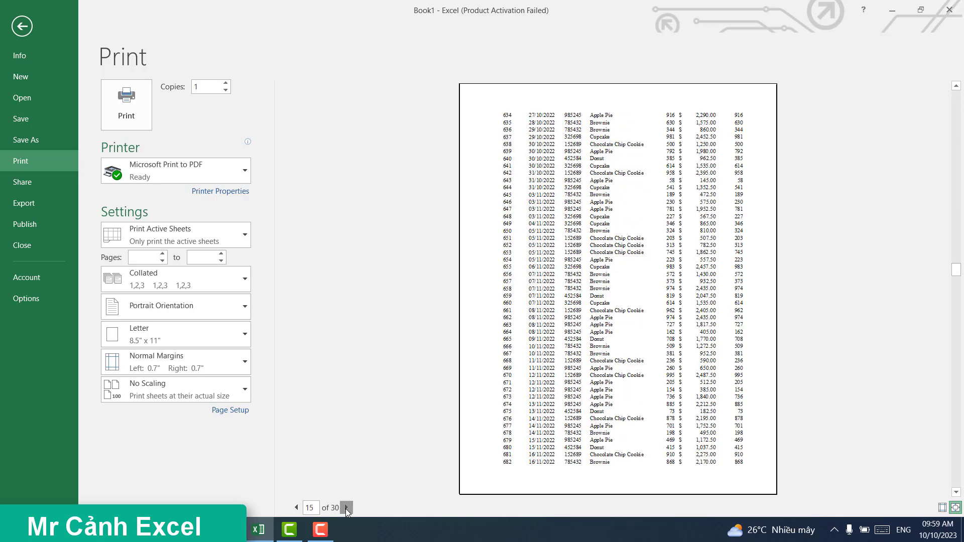
pyautogui.click(346, 508)
pyautogui.click(345, 508)
pyautogui.click(345, 508)
pyautogui.scroll(-1, 445, 145)
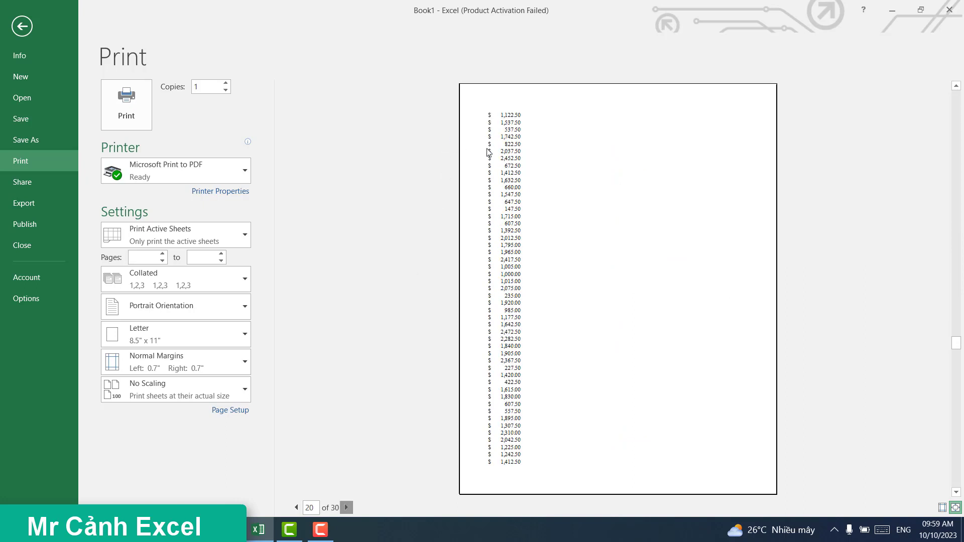
pyautogui.scroll(-1, 488, 152)
pyautogui.scroll(-1, 489, 152)
pyautogui.scroll(-1, 489, 152)
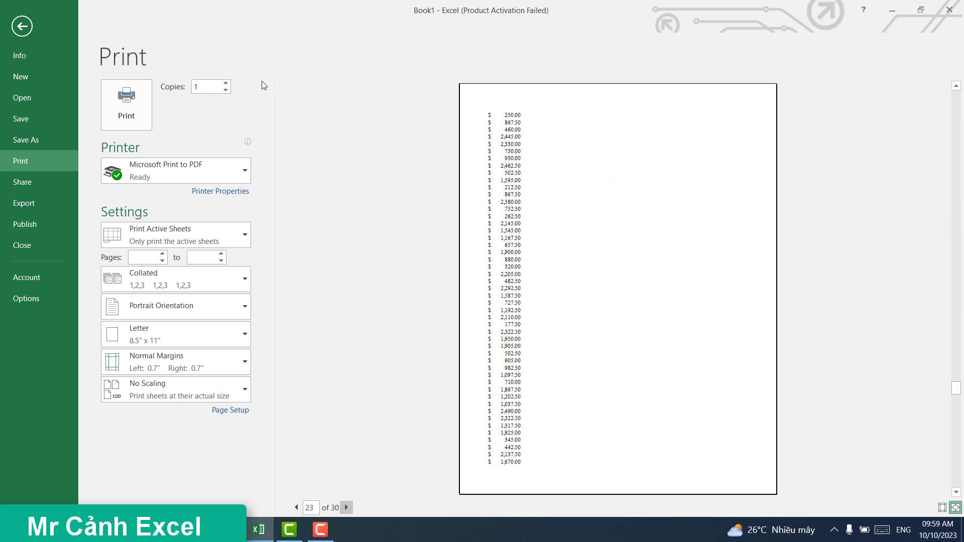
pyautogui.click(22, 26)
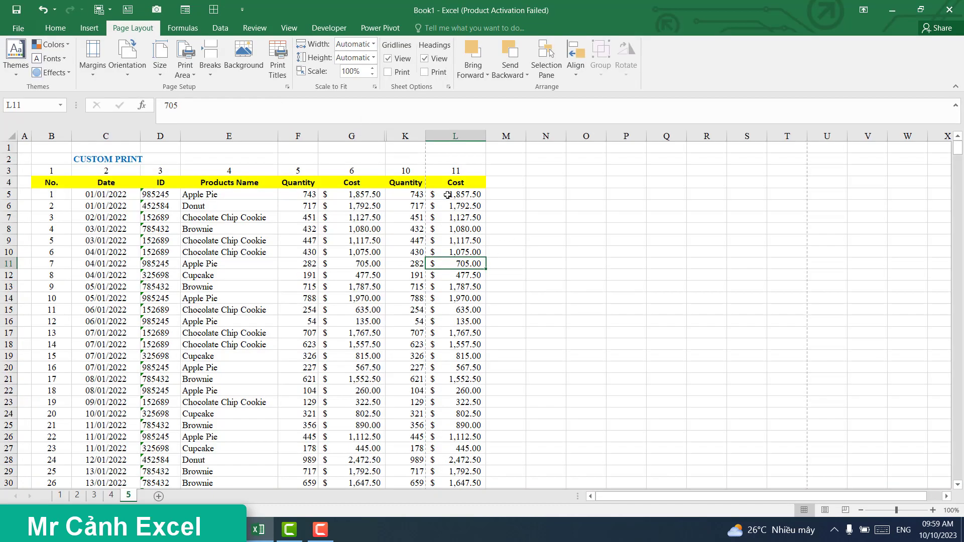
# Switch the CUSTOM PRINT sheet to Page Break Preview
pyautogui.click(453, 137)
pyautogui.click(405, 136)
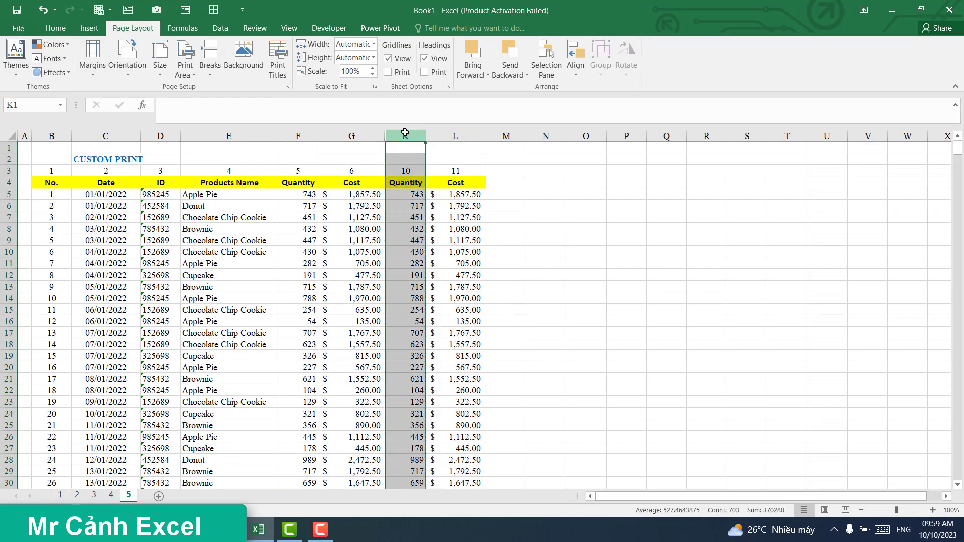
pyautogui.click(454, 216)
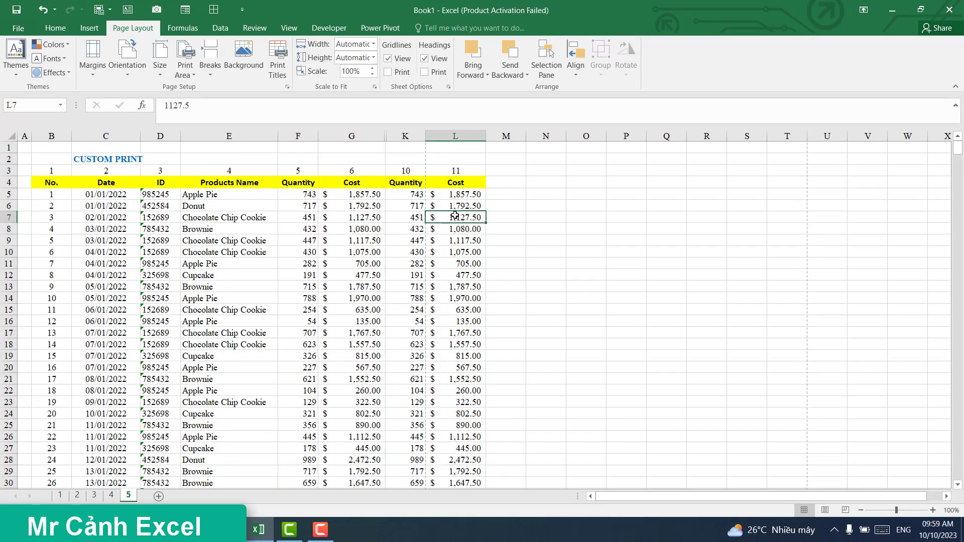
pyautogui.click(448, 271)
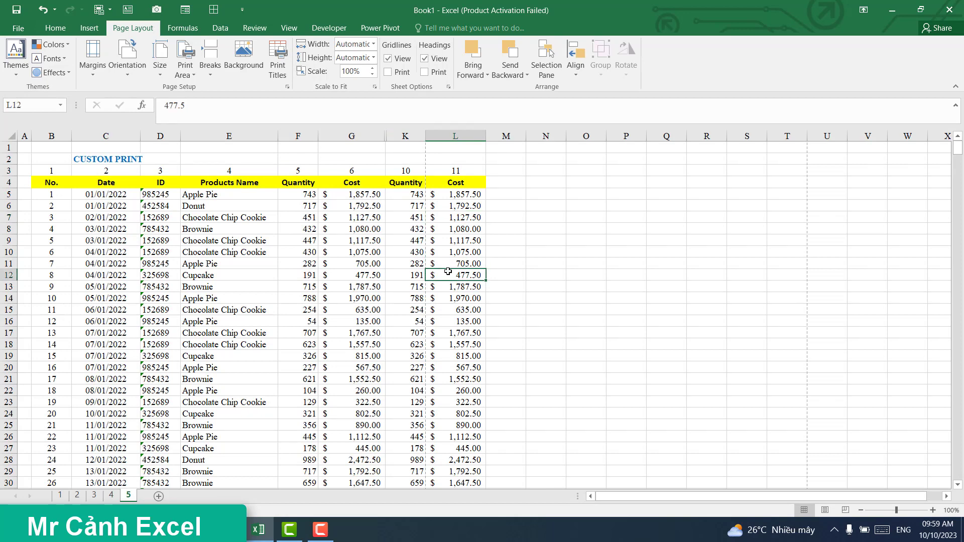
pyautogui.click(343, 264)
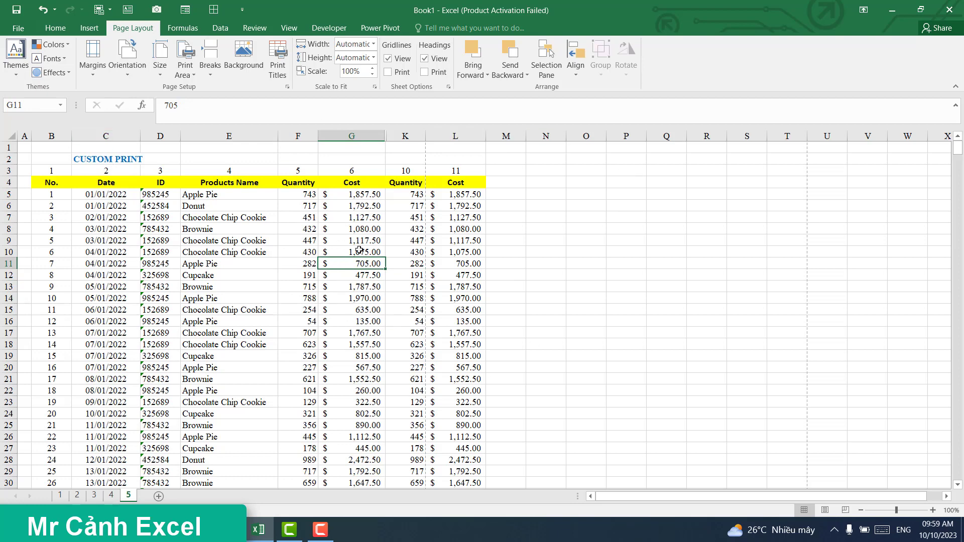
pyautogui.click(341, 291)
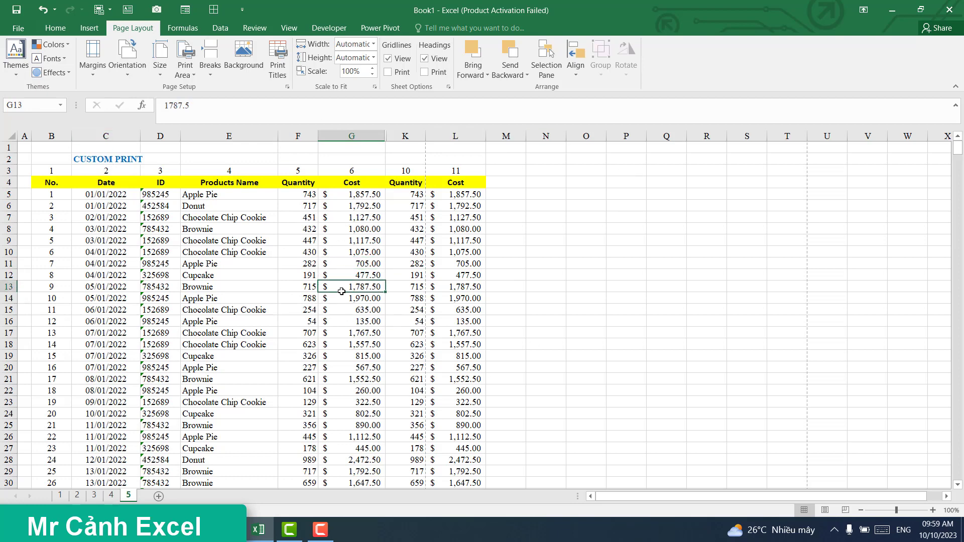
pyautogui.click(290, 27)
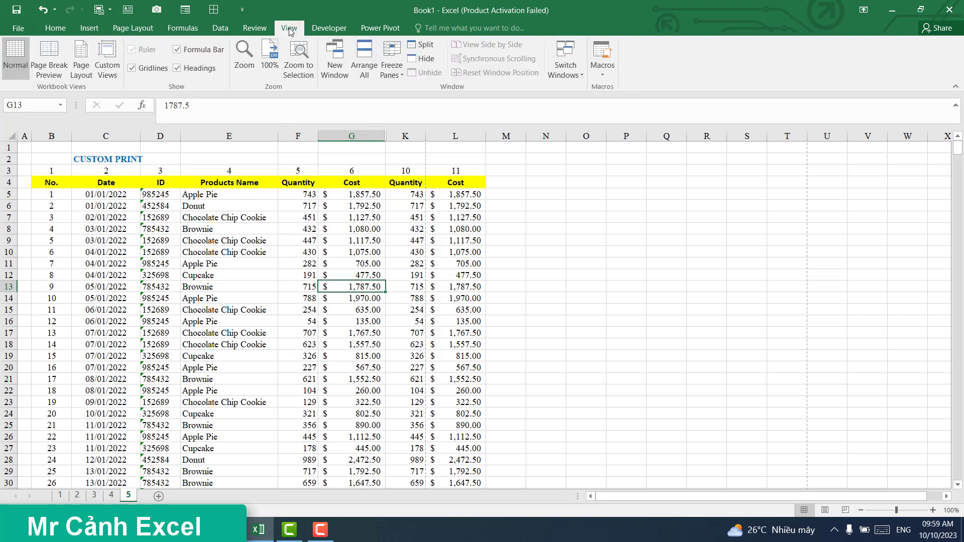
pyautogui.click(54, 59)
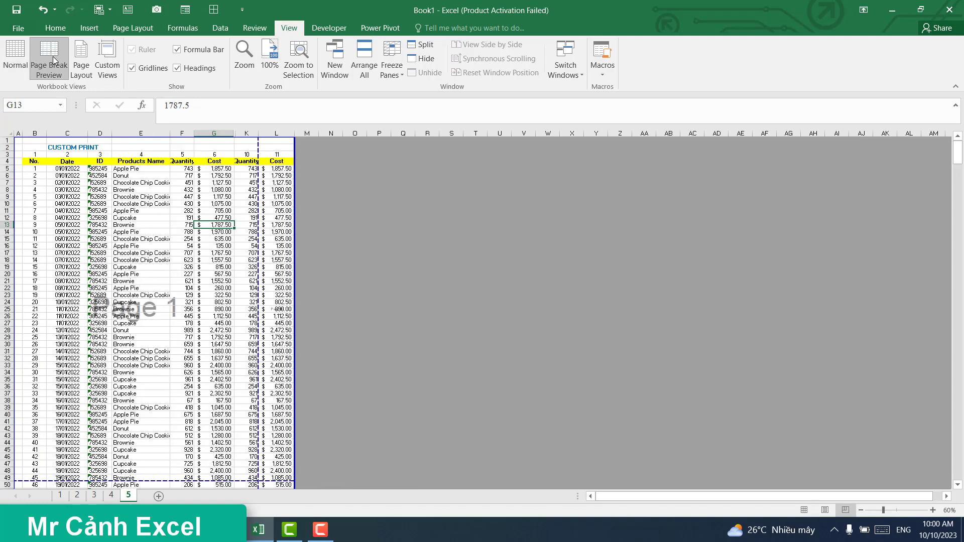
# Zoom to 126% and drag the vertical page break past column L, checking the pages
pyautogui.click(890, 510)
pyautogui.moveTo(897, 511); pyautogui.dragTo(900, 511)
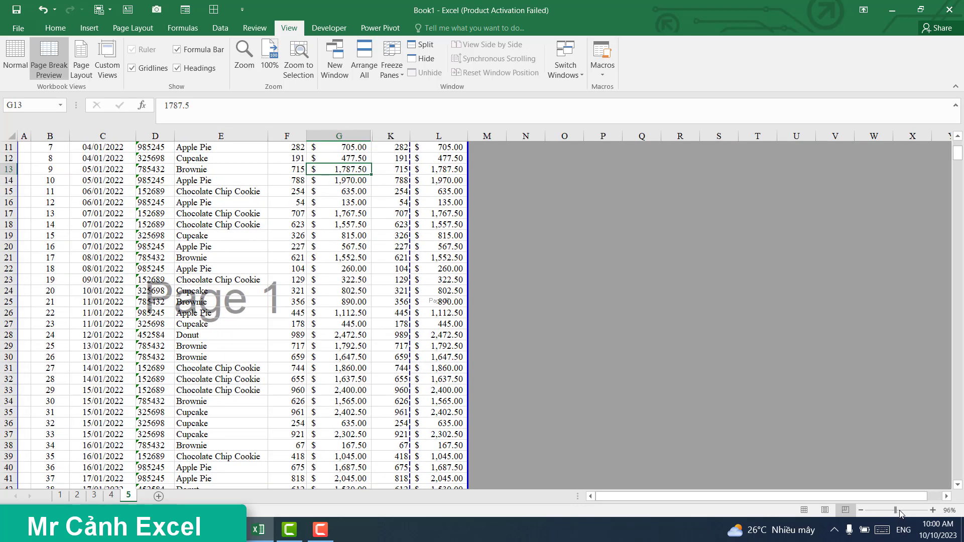
pyautogui.scroll(4, 606, 330)
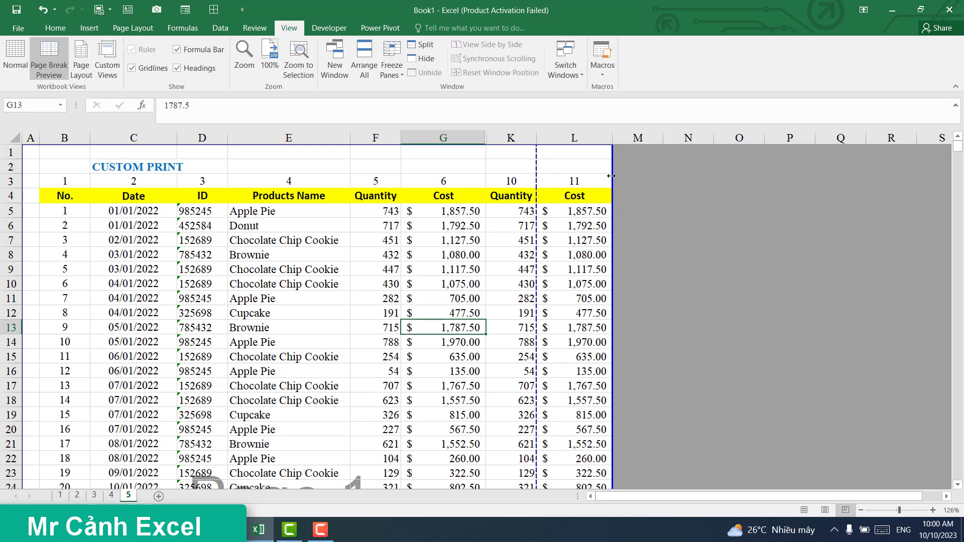
pyautogui.moveTo(615, 179); pyautogui.dragTo(613, 178)
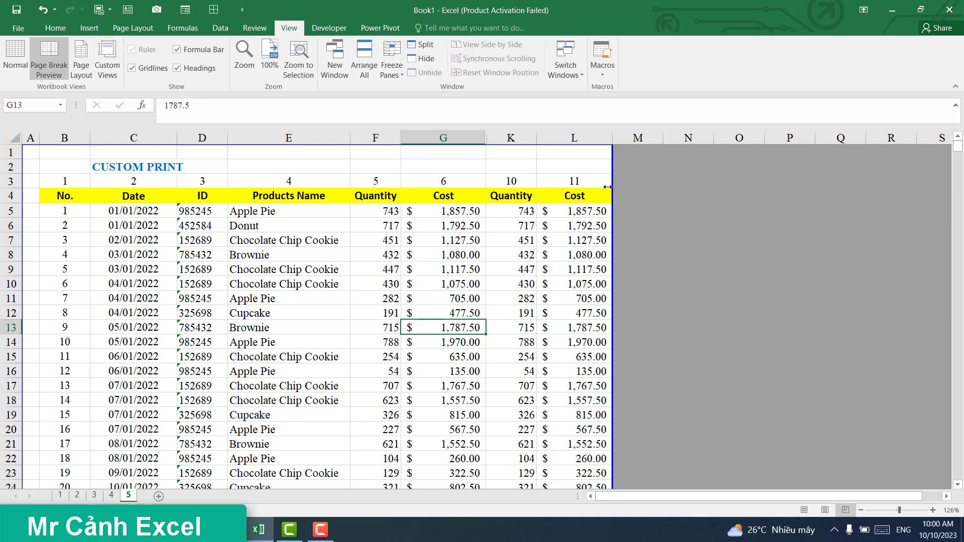
pyautogui.scroll(-6, 432, 283)
pyautogui.scroll(-9, 432, 282)
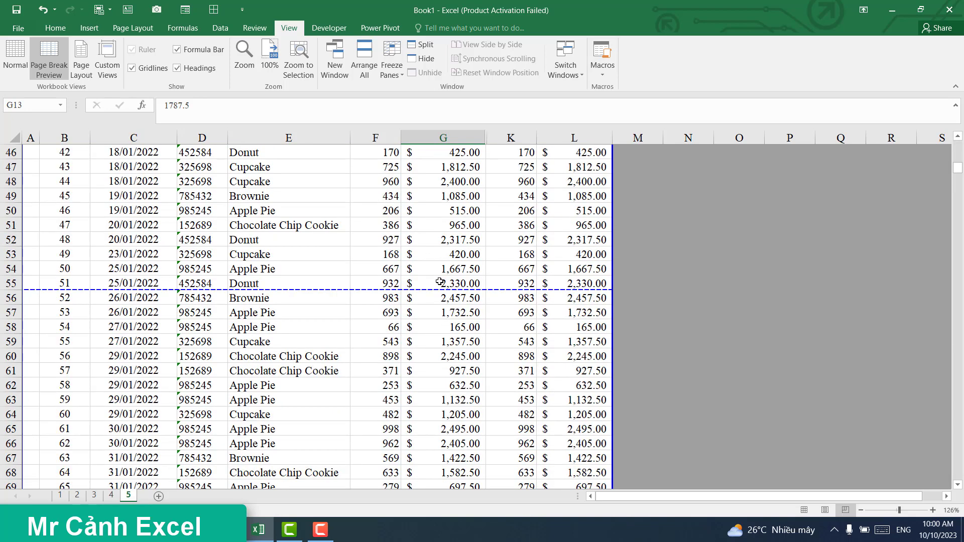
pyautogui.scroll(5, 468, 272)
pyautogui.scroll(10, 468, 272)
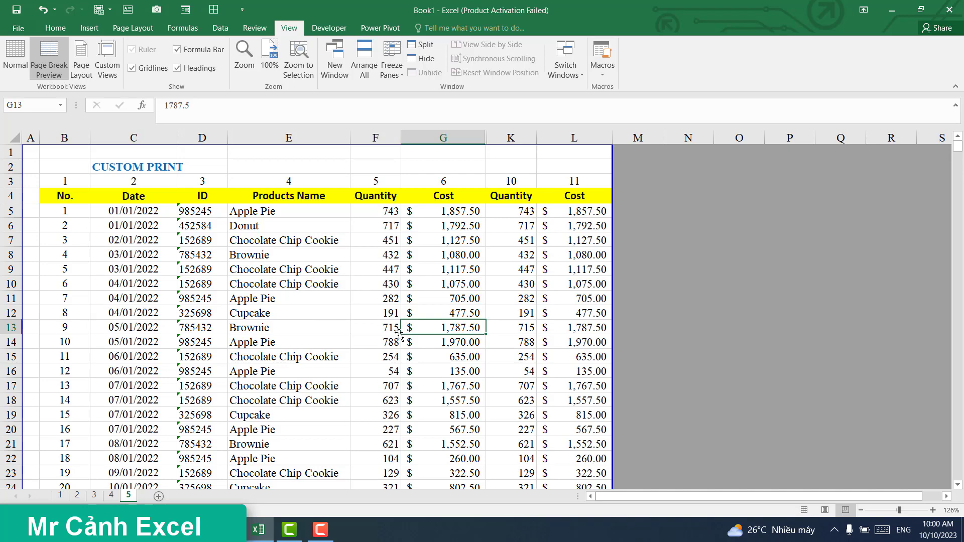
pyautogui.scroll(-4, 404, 334)
pyautogui.scroll(4, 405, 335)
pyautogui.scroll(-5, 399, 327)
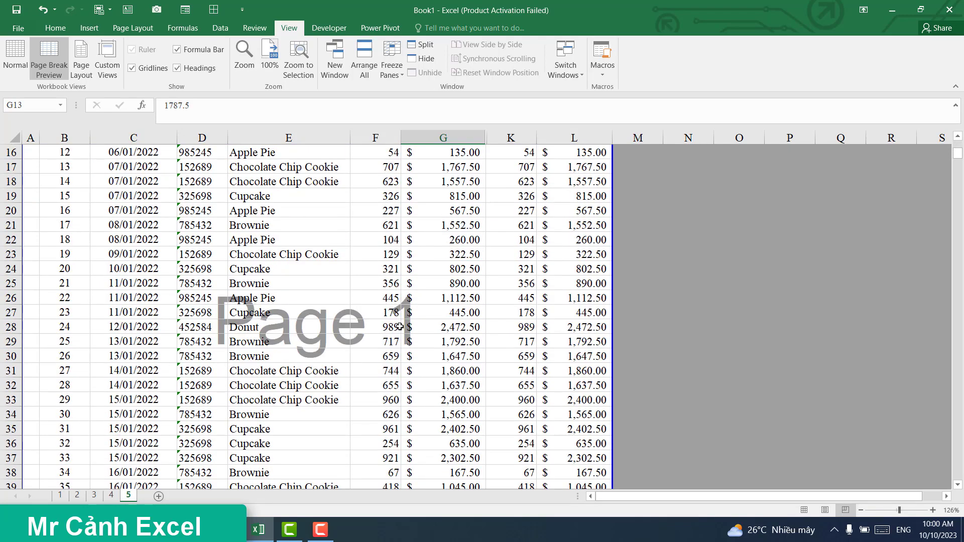
pyautogui.scroll(-4, 399, 327)
pyautogui.scroll(-4, 417, 312)
pyautogui.scroll(-5, 421, 309)
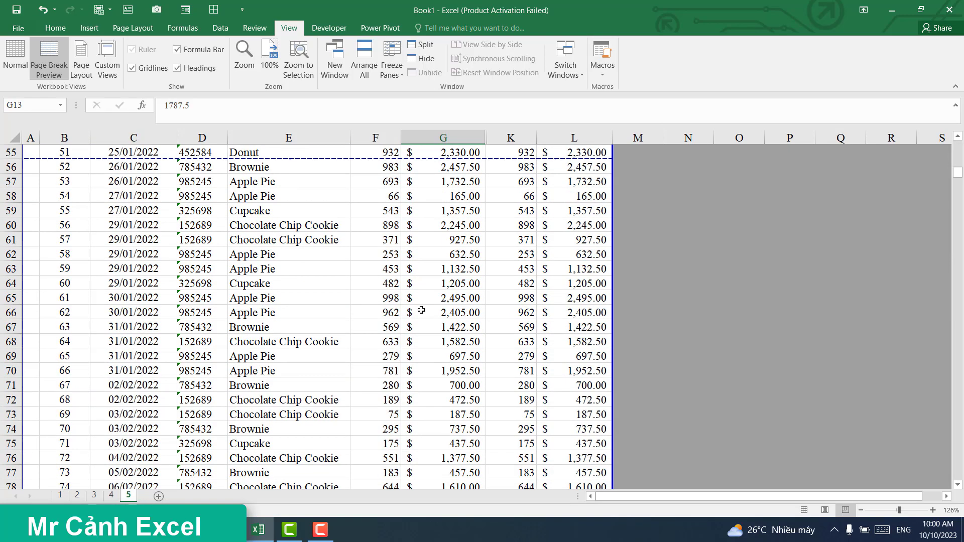
pyautogui.scroll(-7, 425, 308)
pyautogui.scroll(-8, 427, 305)
pyautogui.scroll(-8, 431, 303)
pyautogui.scroll(-4, 430, 303)
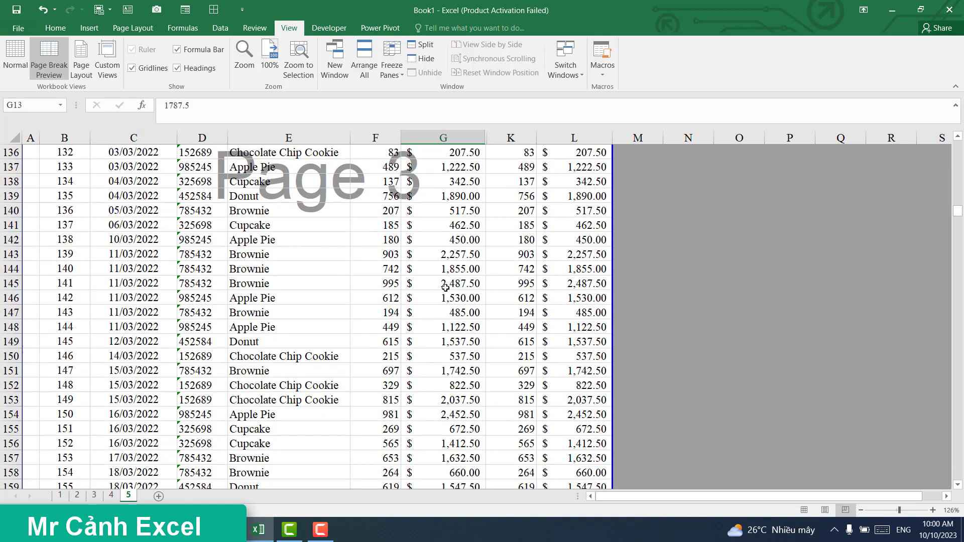
pyautogui.scroll(12, 434, 300)
pyautogui.scroll(6, 440, 295)
pyautogui.scroll(14, 445, 288)
pyautogui.scroll(12, 446, 288)
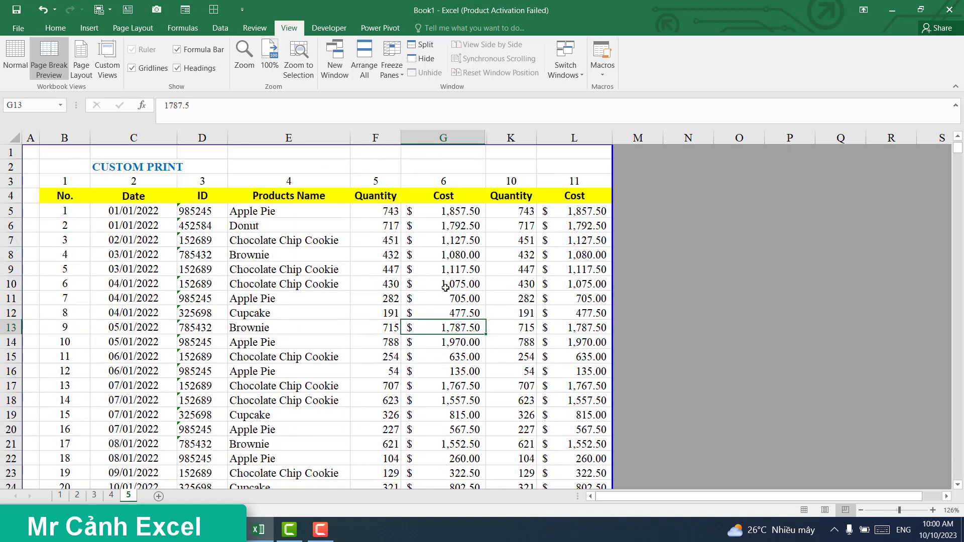
pyautogui.click(22, 30)
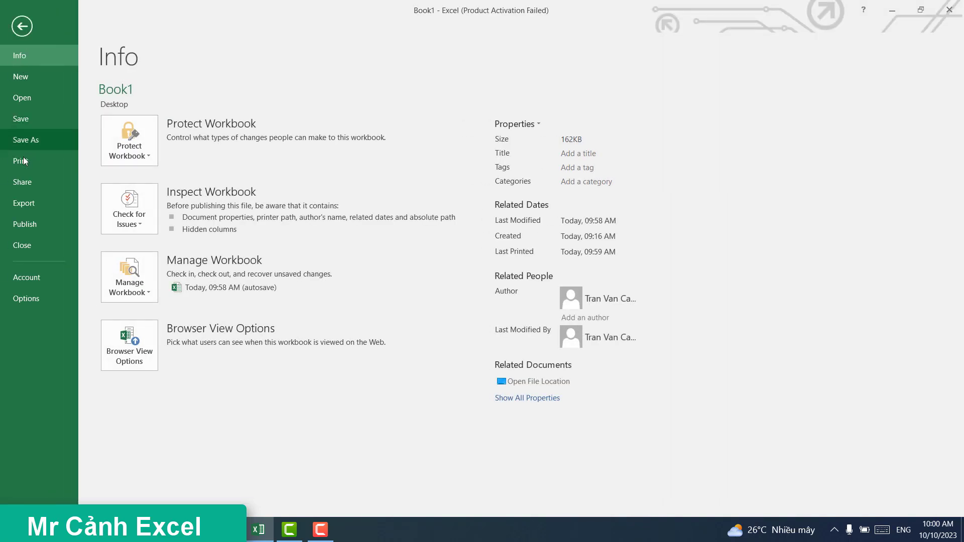
pyautogui.click(23, 159)
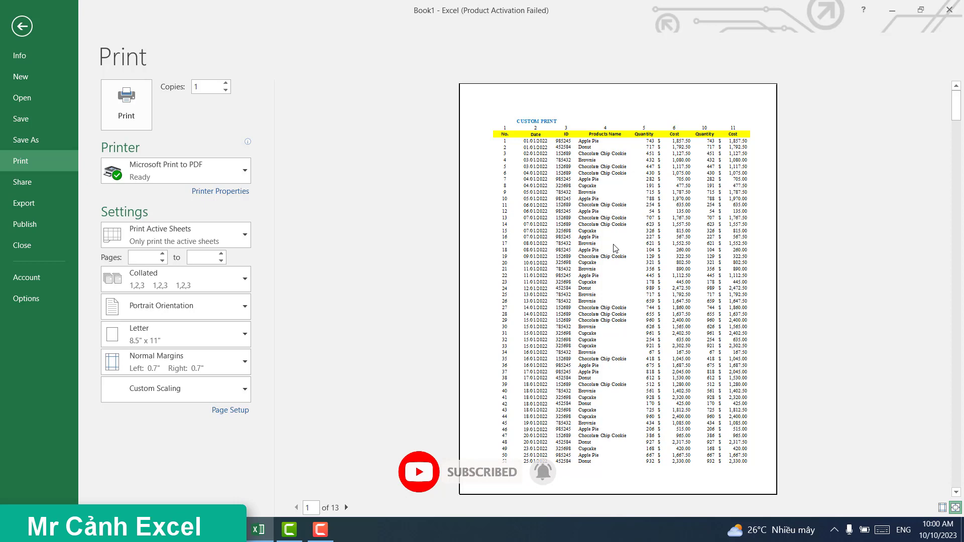
pyautogui.click(23, 28)
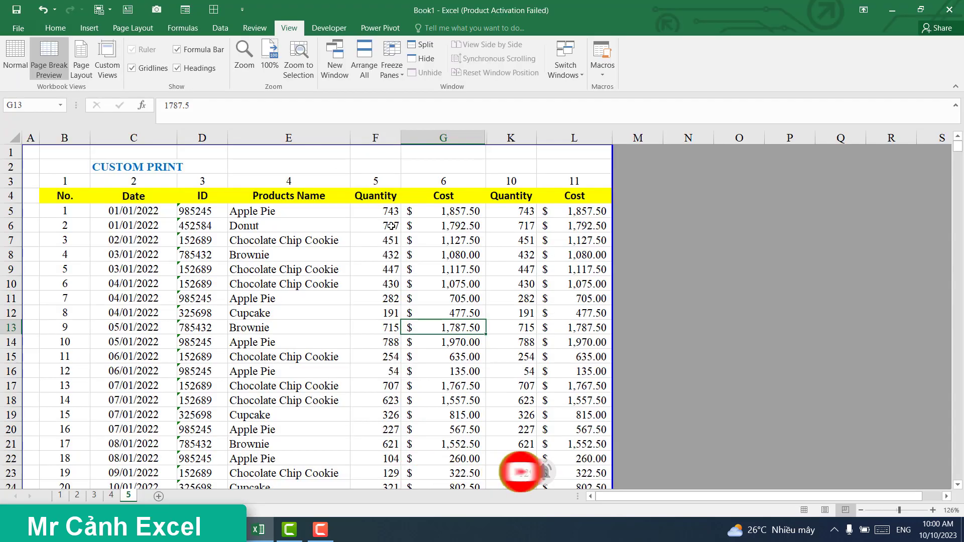
# Undo, then drag the page break after column K out to the right border
pyautogui.click(43, 10)
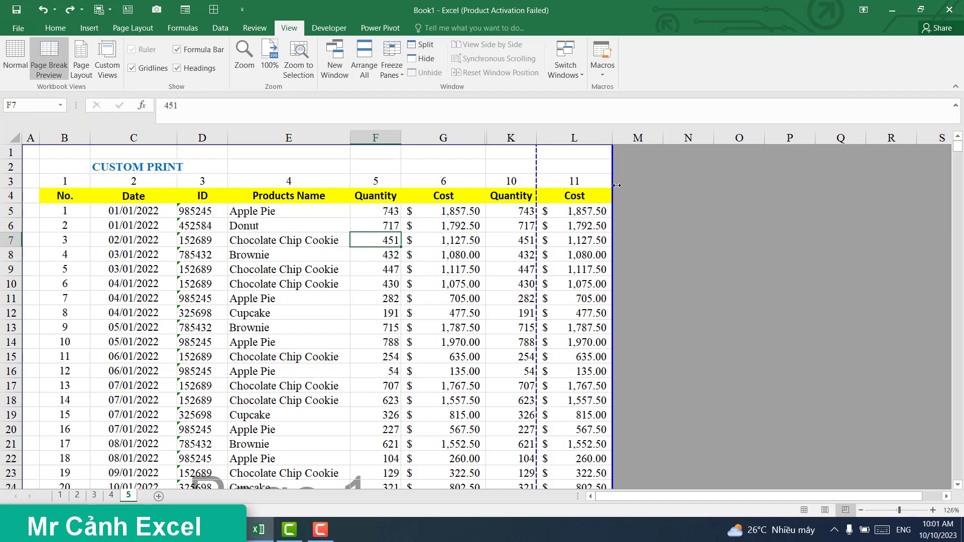
pyautogui.moveTo(613, 187); pyautogui.dragTo(612, 187)
pyautogui.scroll(-6, 522, 275)
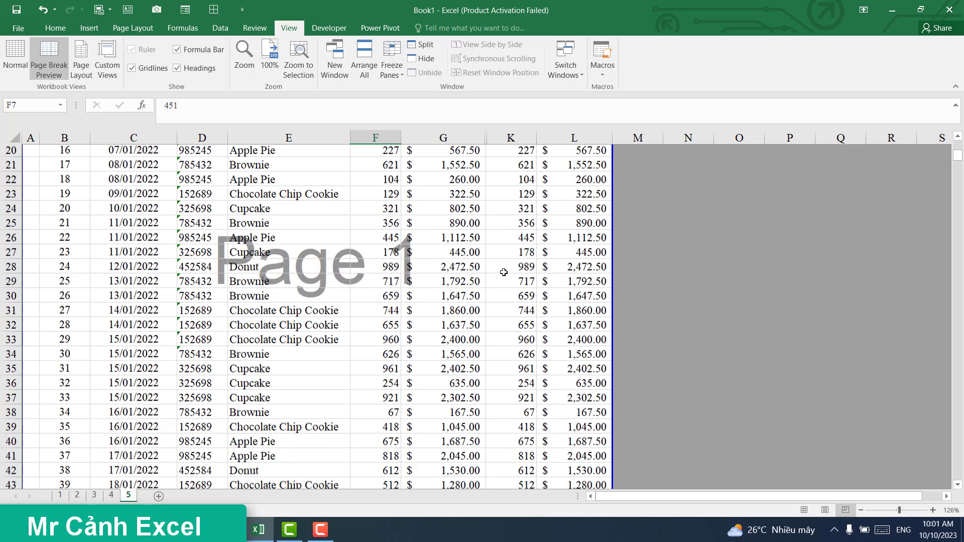
pyautogui.scroll(-10, 497, 271)
pyautogui.scroll(-4, 497, 271)
pyautogui.scroll(-9, 496, 271)
pyautogui.scroll(6, 497, 271)
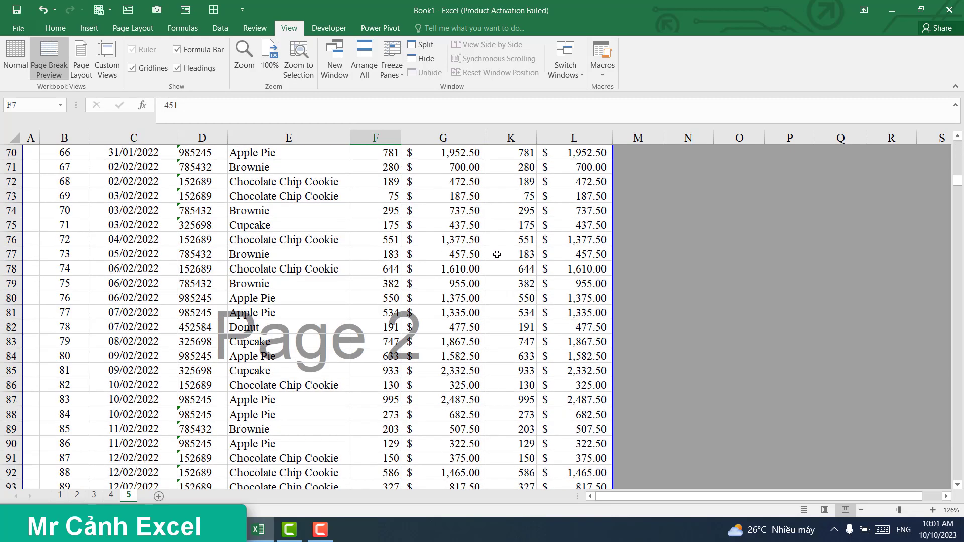
pyautogui.scroll(11, 496, 255)
pyautogui.scroll(7, 496, 255)
pyautogui.scroll(5, 497, 255)
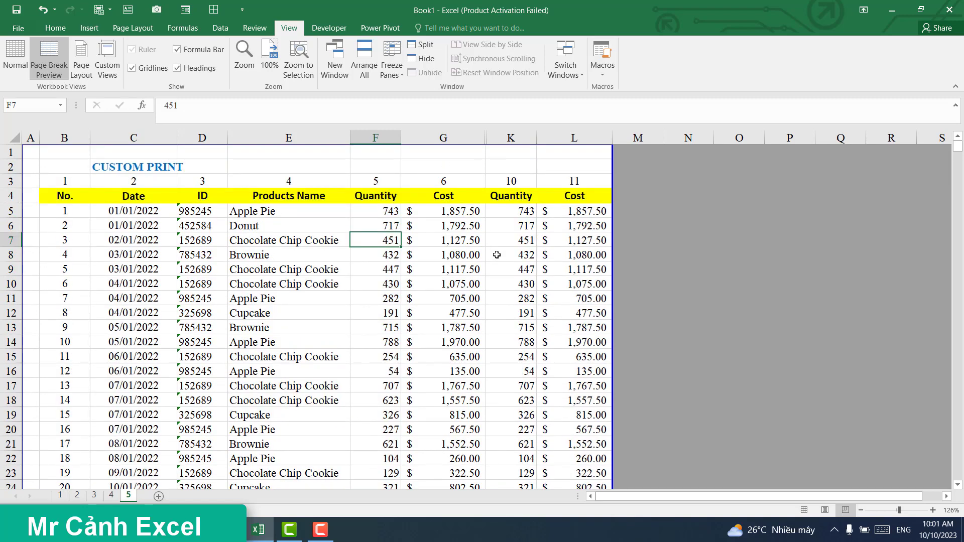
# Scroll through the pages to confirm each spans columns B to L
pyautogui.scroll(-2, 497, 254)
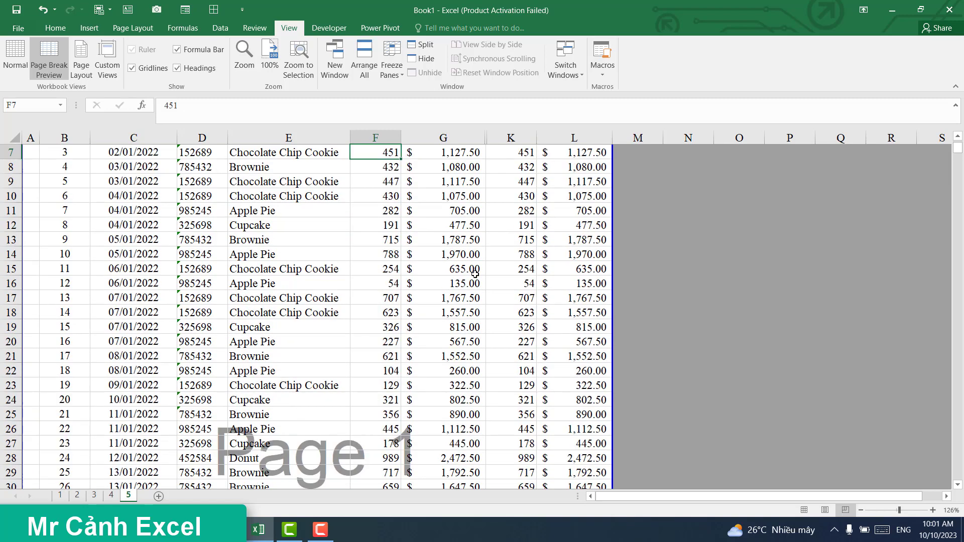
pyautogui.scroll(-8, 497, 255)
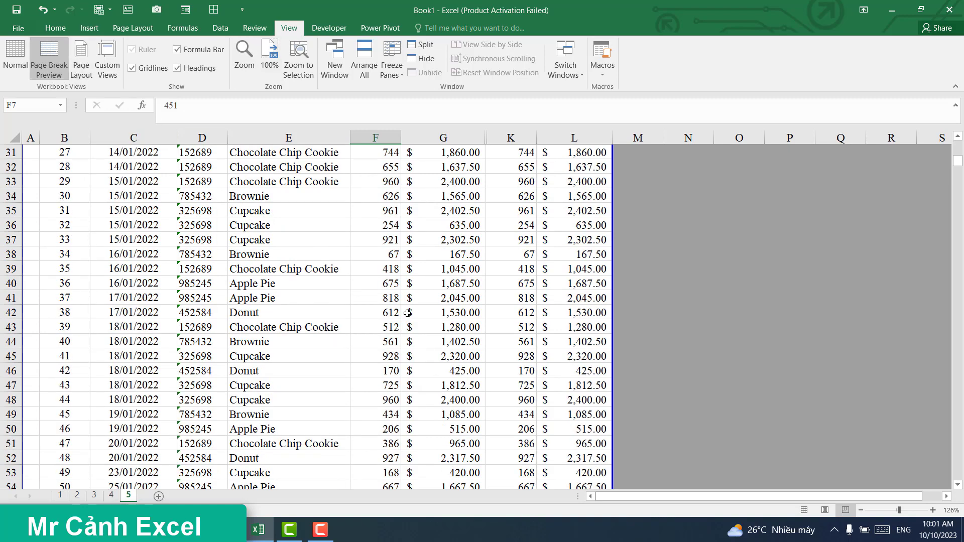
pyautogui.scroll(-6, 414, 329)
pyautogui.scroll(-12, 415, 329)
pyautogui.scroll(13, 415, 328)
pyautogui.scroll(9, 414, 329)
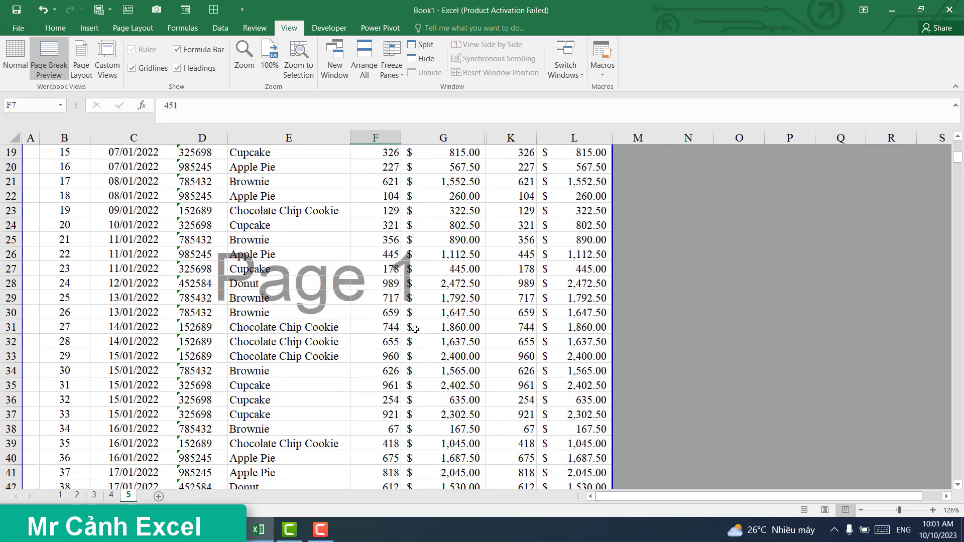
pyautogui.scroll(6, 415, 329)
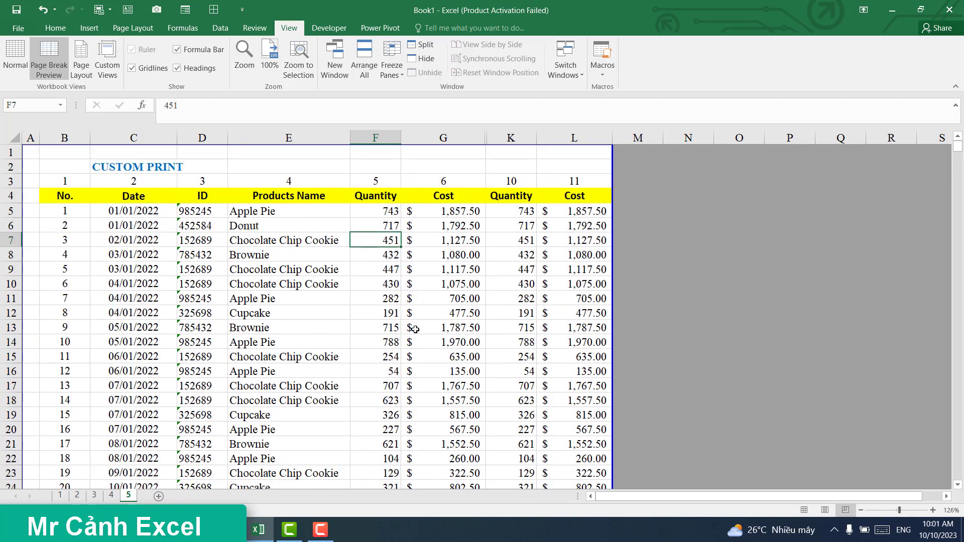
pyautogui.click(446, 290)
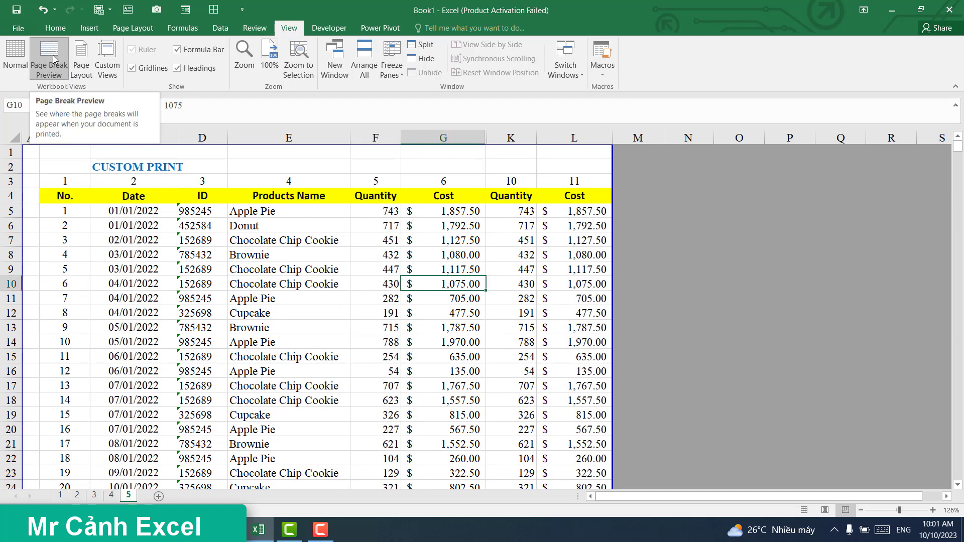
# Return CUSTOM PRINT to Normal view and scroll through to check the page break after column L
pyautogui.click(16, 66)
pyautogui.click(535, 218)
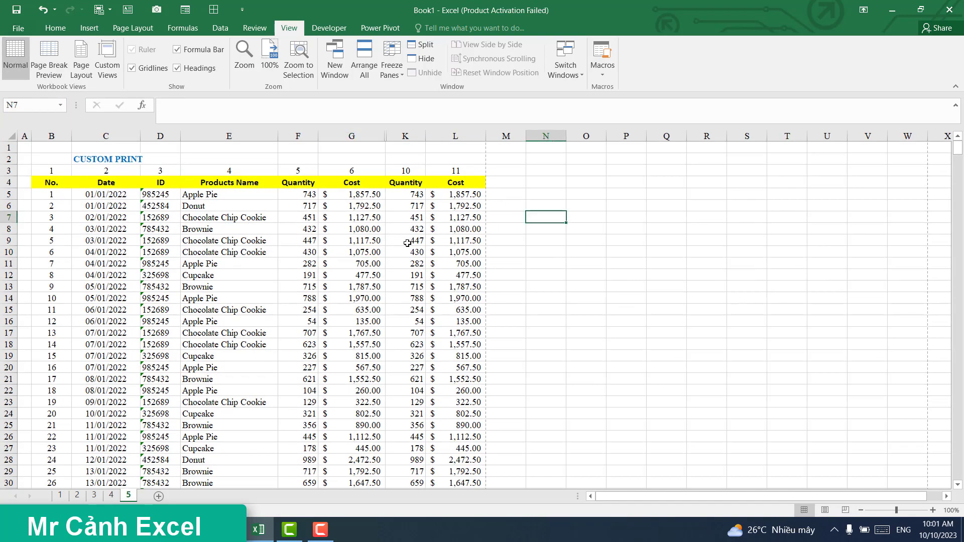
pyautogui.scroll(-5, 414, 267)
pyautogui.scroll(-9, 414, 267)
pyautogui.scroll(-3, 415, 267)
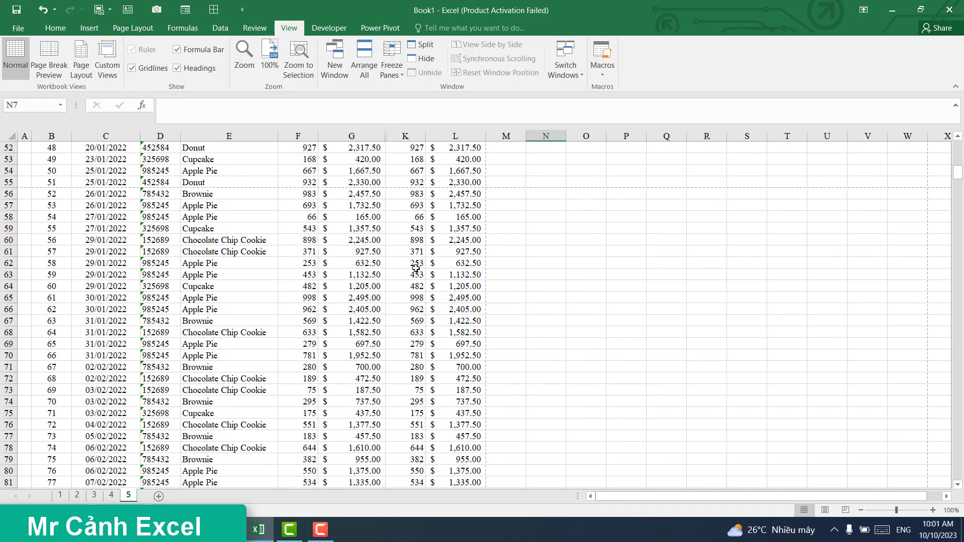
pyautogui.click(583, 260)
pyautogui.scroll(5, 572, 261)
pyautogui.scroll(7, 559, 261)
pyautogui.scroll(5, 553, 259)
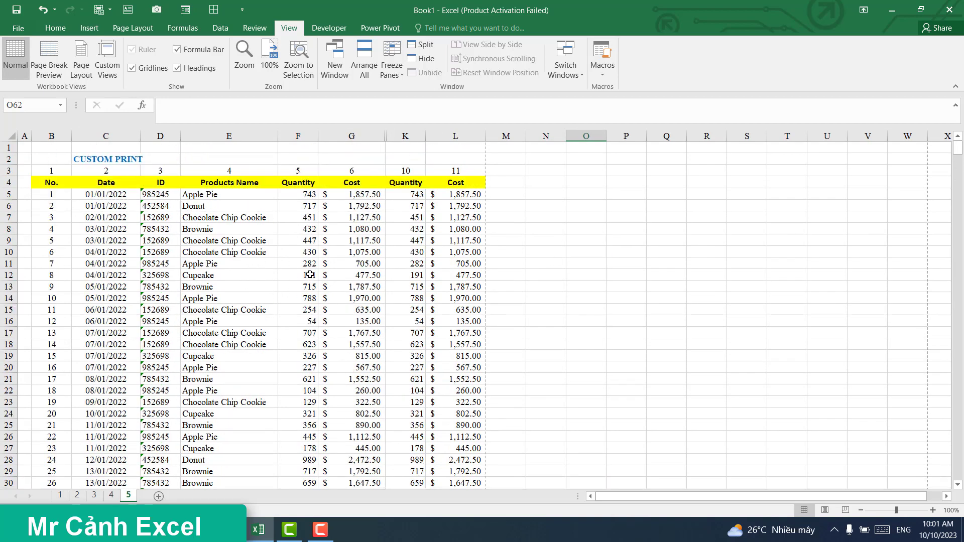
# Select cells F10 and E14, then bring up the Page Layout margin presets
pyautogui.click(297, 253)
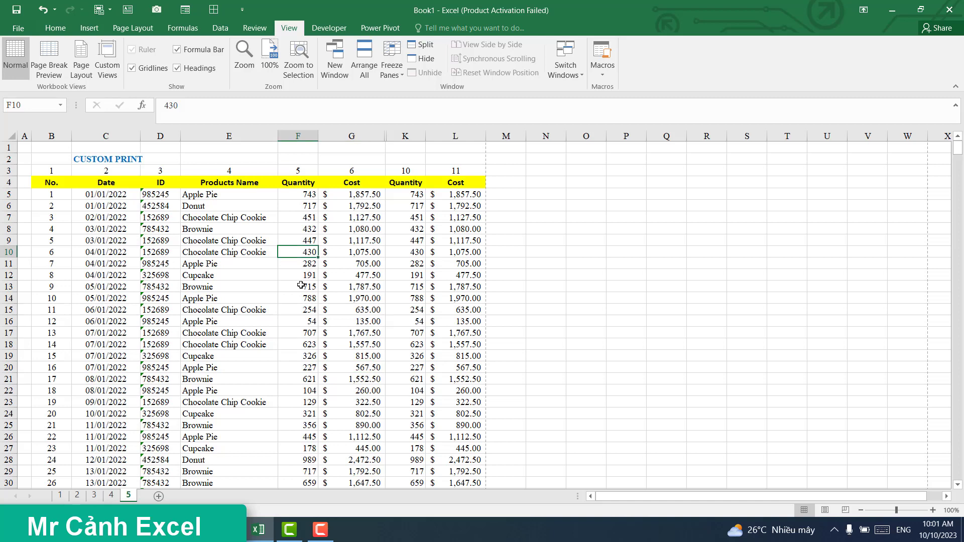
pyautogui.click(274, 293)
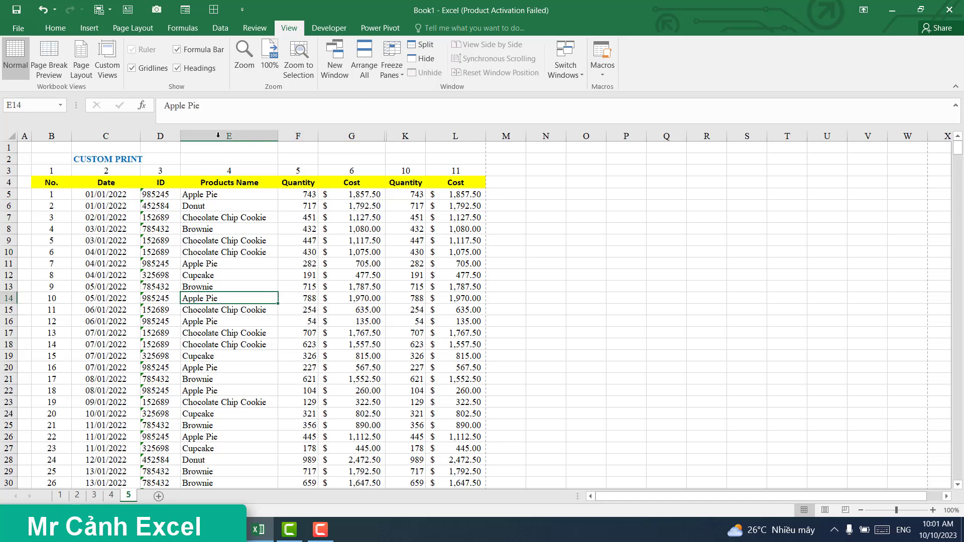
pyautogui.click(133, 28)
pyautogui.click(92, 75)
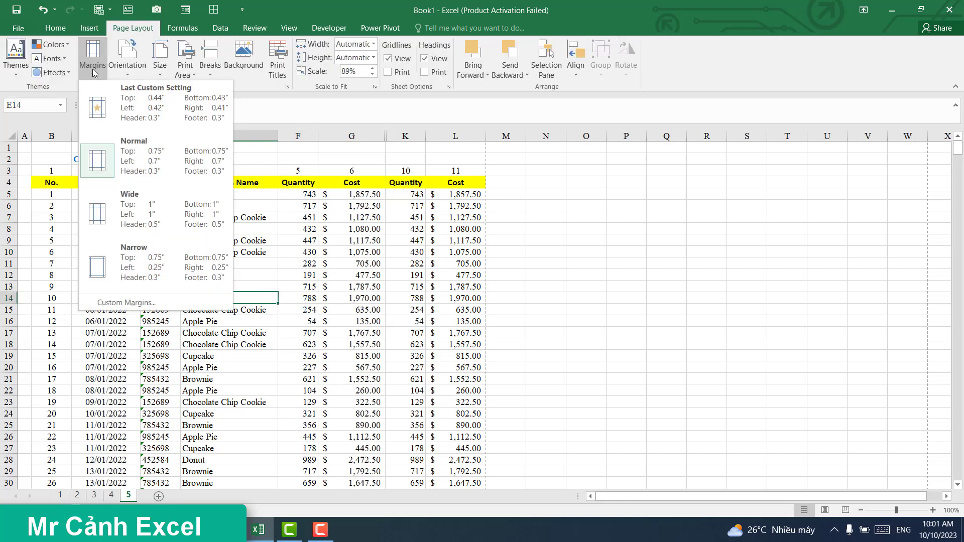
# In Custom Margins, verify the Page tab scaling is 89% and close Page Setup with OK
pyautogui.click(134, 304)
pyautogui.moveTo(457, 139); pyautogui.dragTo(602, 121)
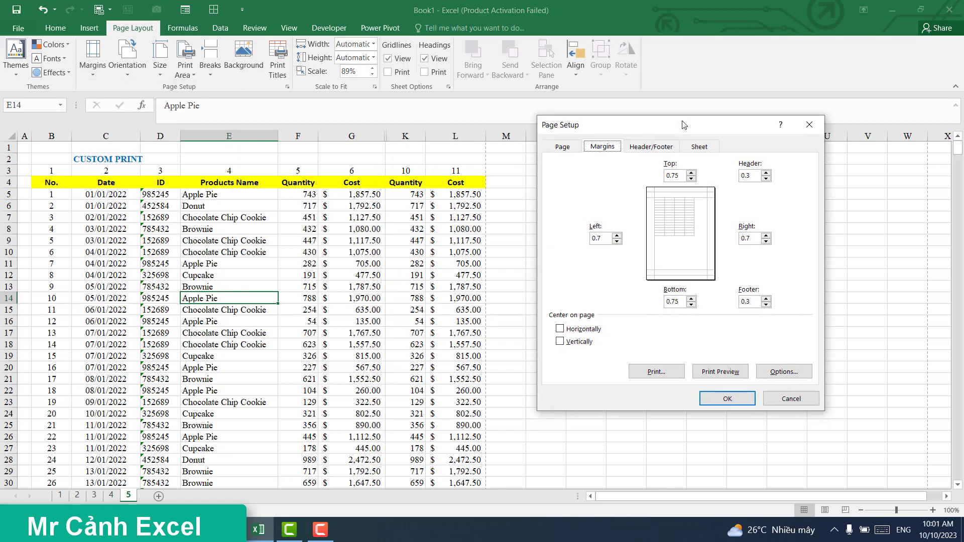
pyautogui.click(573, 145)
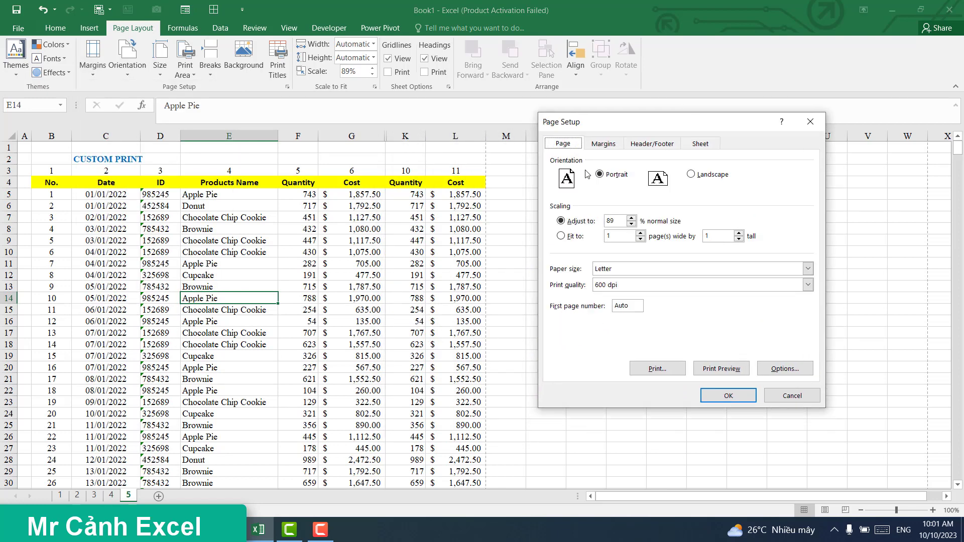
pyautogui.doubleClick(608, 220)
pyautogui.click(728, 396)
# Review the CUSTOM PRINT table, selecting C2, E10 and G12 and scrolling through the rows
pyautogui.click(98, 160)
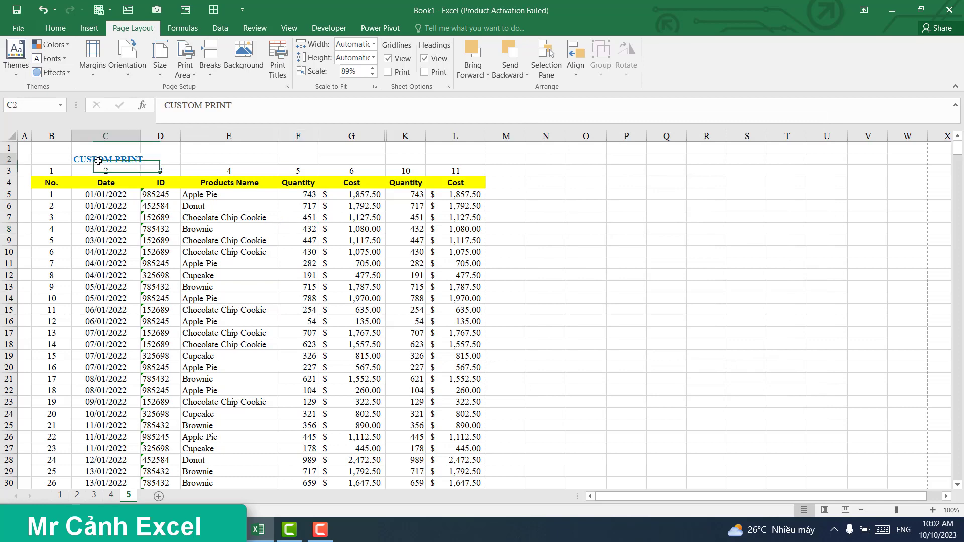
pyautogui.click(203, 250)
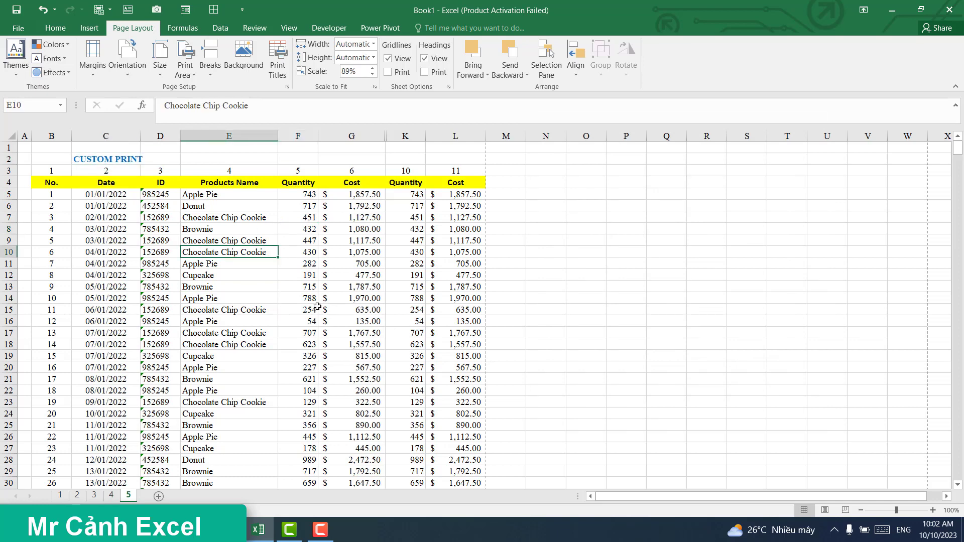
pyautogui.scroll(-5, 318, 306)
pyautogui.scroll(-4, 321, 301)
pyautogui.scroll(-4, 327, 296)
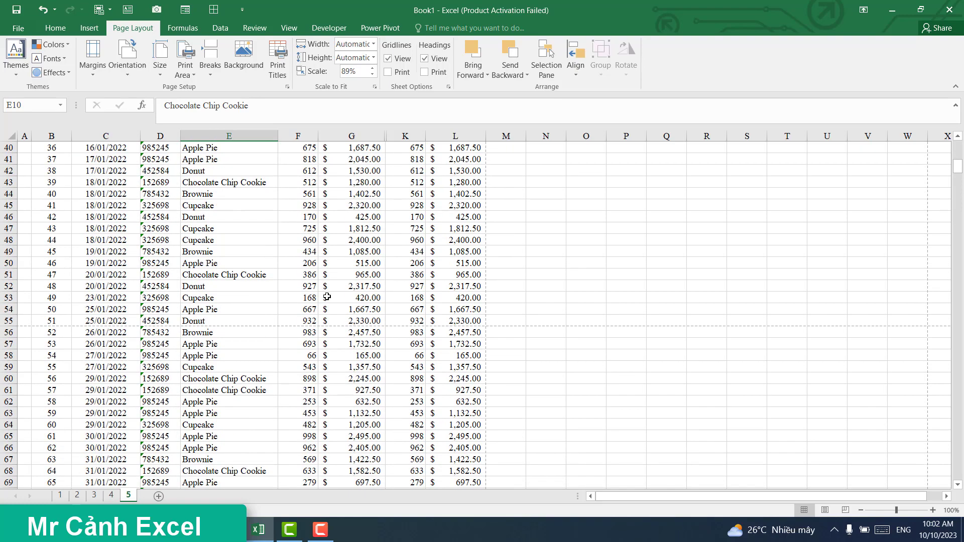
pyautogui.scroll(5, 327, 296)
pyautogui.scroll(5, 332, 295)
pyautogui.scroll(3, 351, 291)
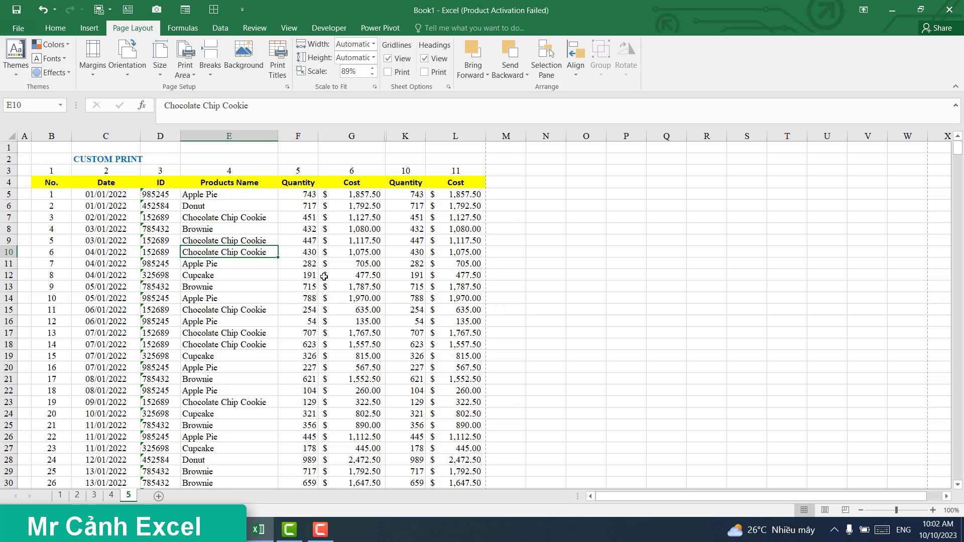
pyautogui.click(325, 277)
# Switch to Page Break Preview and scroll to confirm page 1 covers columns B–L through row 55
pyautogui.click(289, 27)
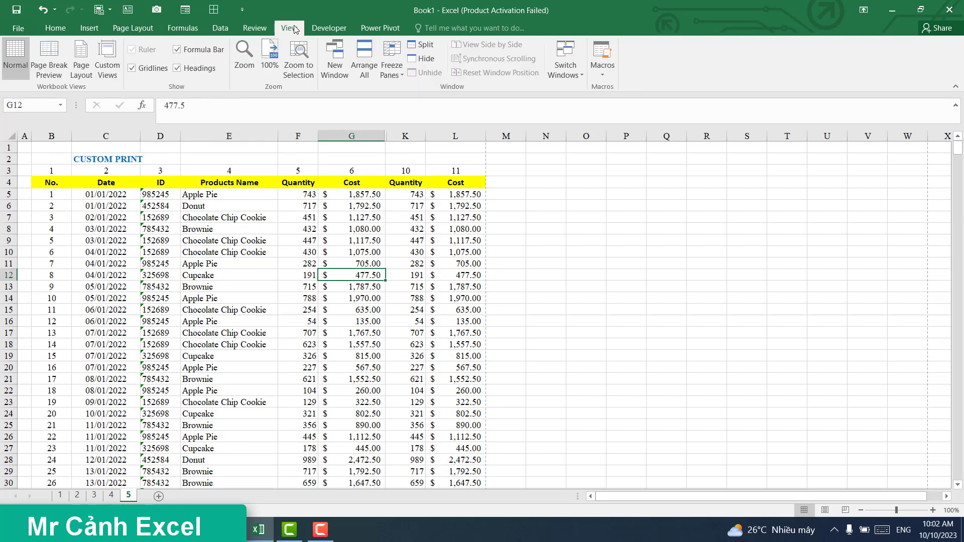
pyautogui.click(49, 66)
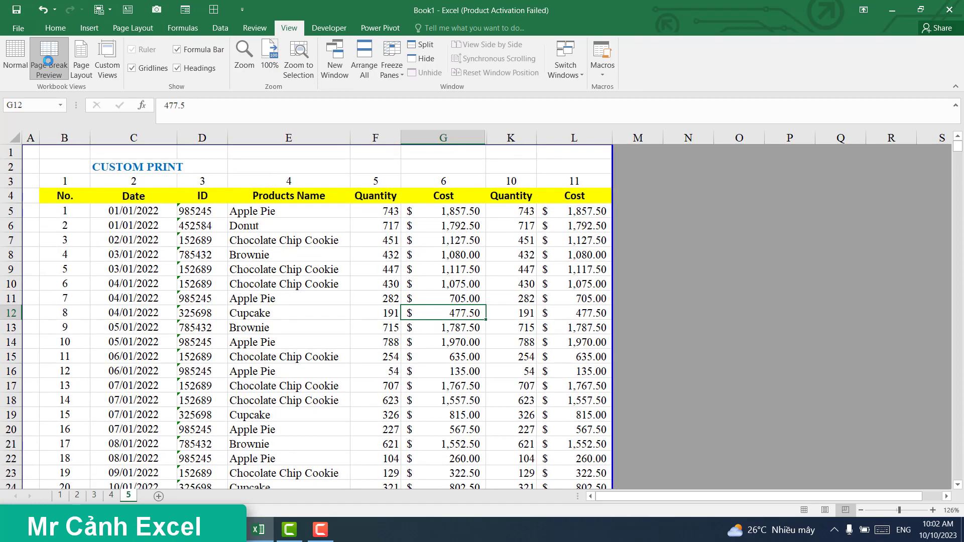
pyautogui.keyDown('ctrl'); pyautogui.scroll(2, 506, 353); pyautogui.keyUp('ctrl')
pyautogui.scroll(-12, 506, 353)
pyautogui.scroll(-9, 498, 326)
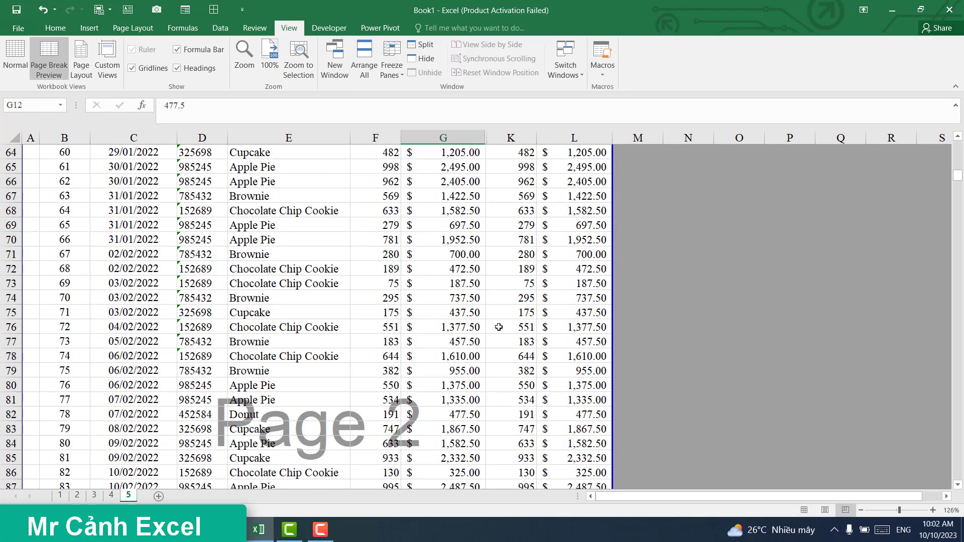
pyautogui.scroll(-3, 455, 376)
pyautogui.scroll(1, 456, 375)
pyautogui.scroll(7, 456, 376)
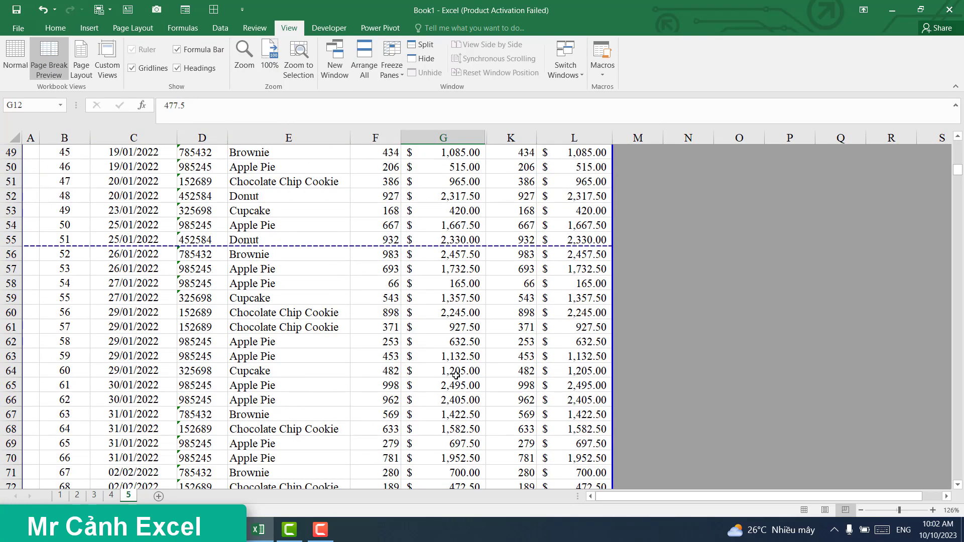
pyautogui.scroll(13, 456, 376)
pyautogui.scroll(3, 456, 375)
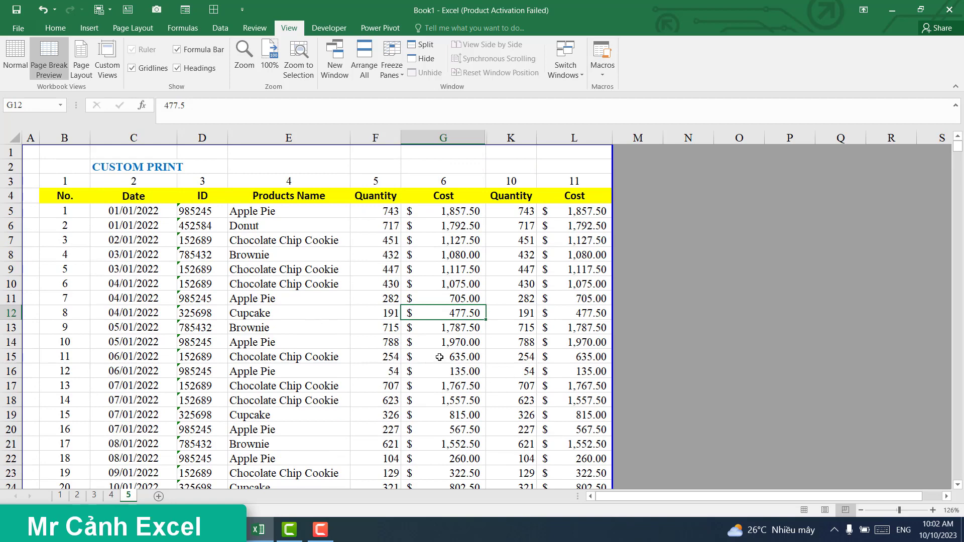